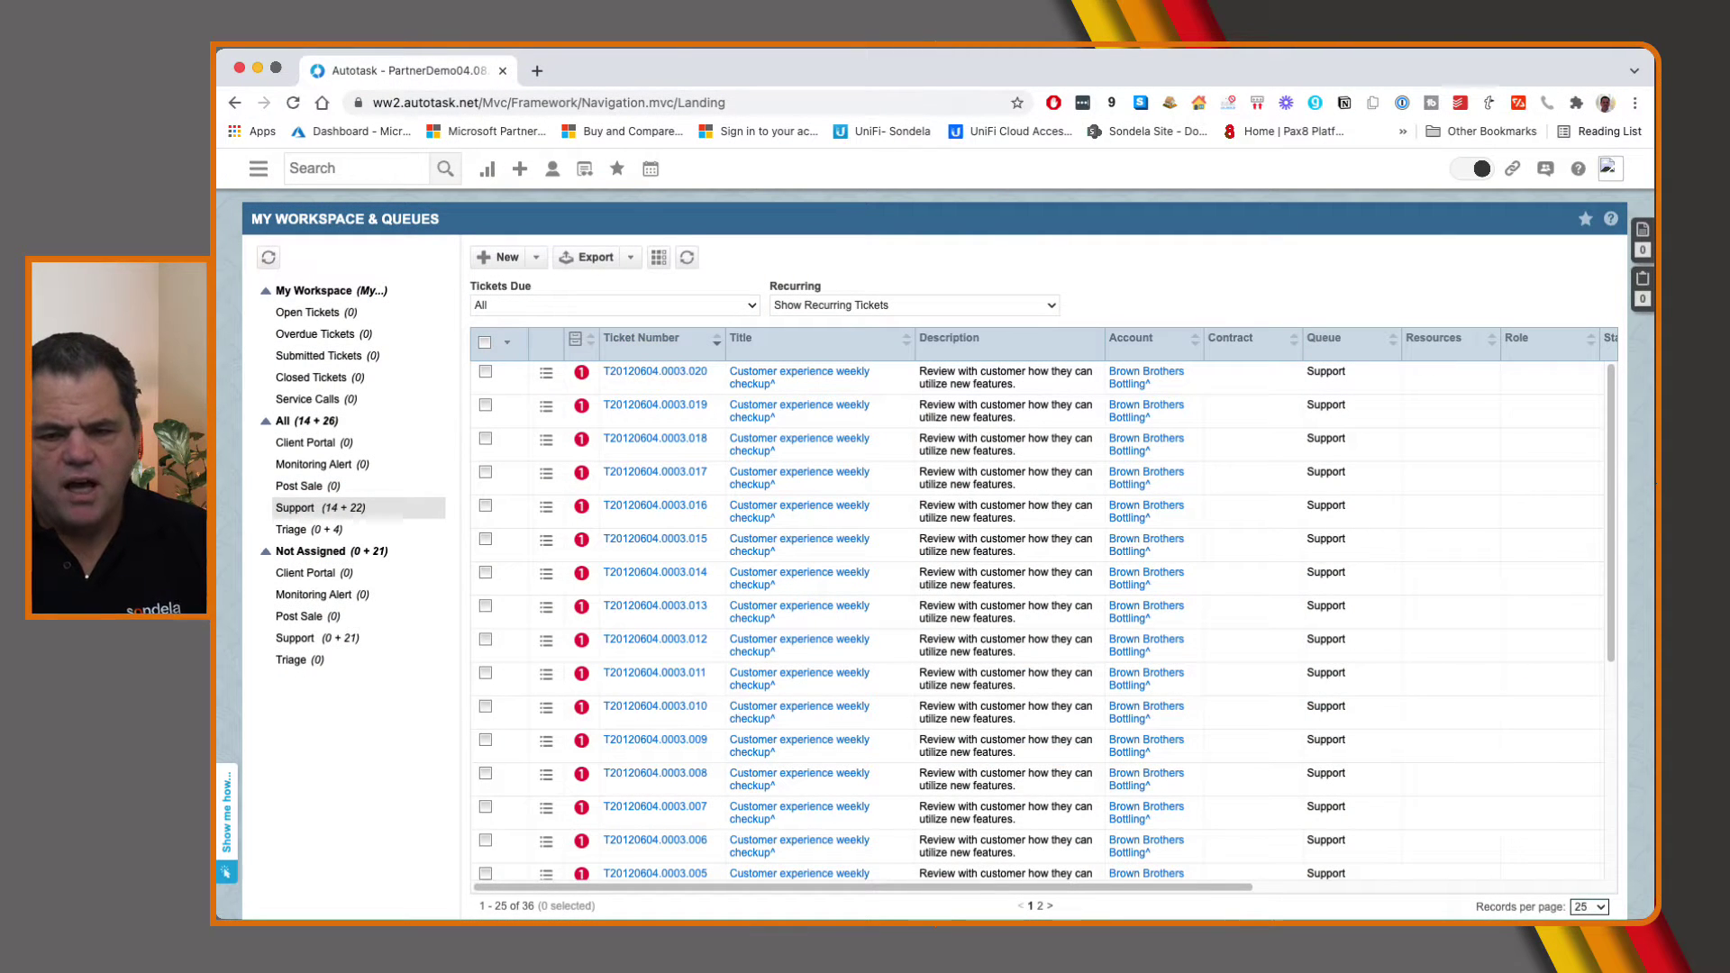
- Open the Service Manager (Copy) dashboard and drill into the 19 open non-recurring tickets
left_click(489, 170)
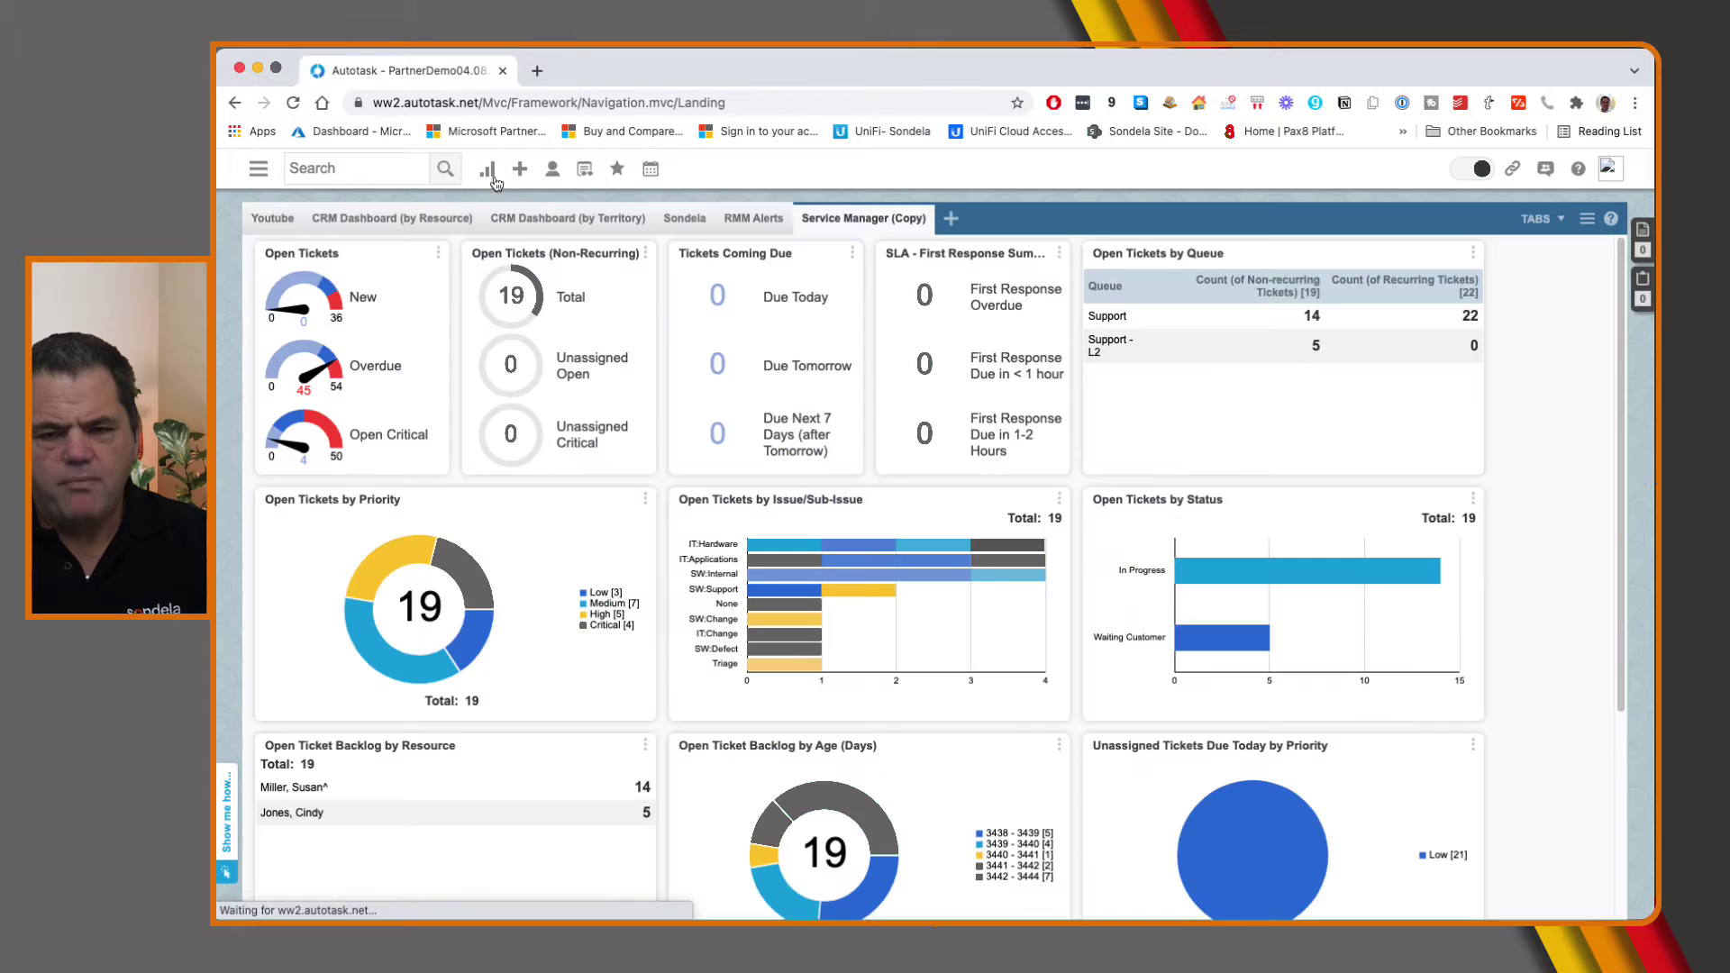
left_click(510, 299)
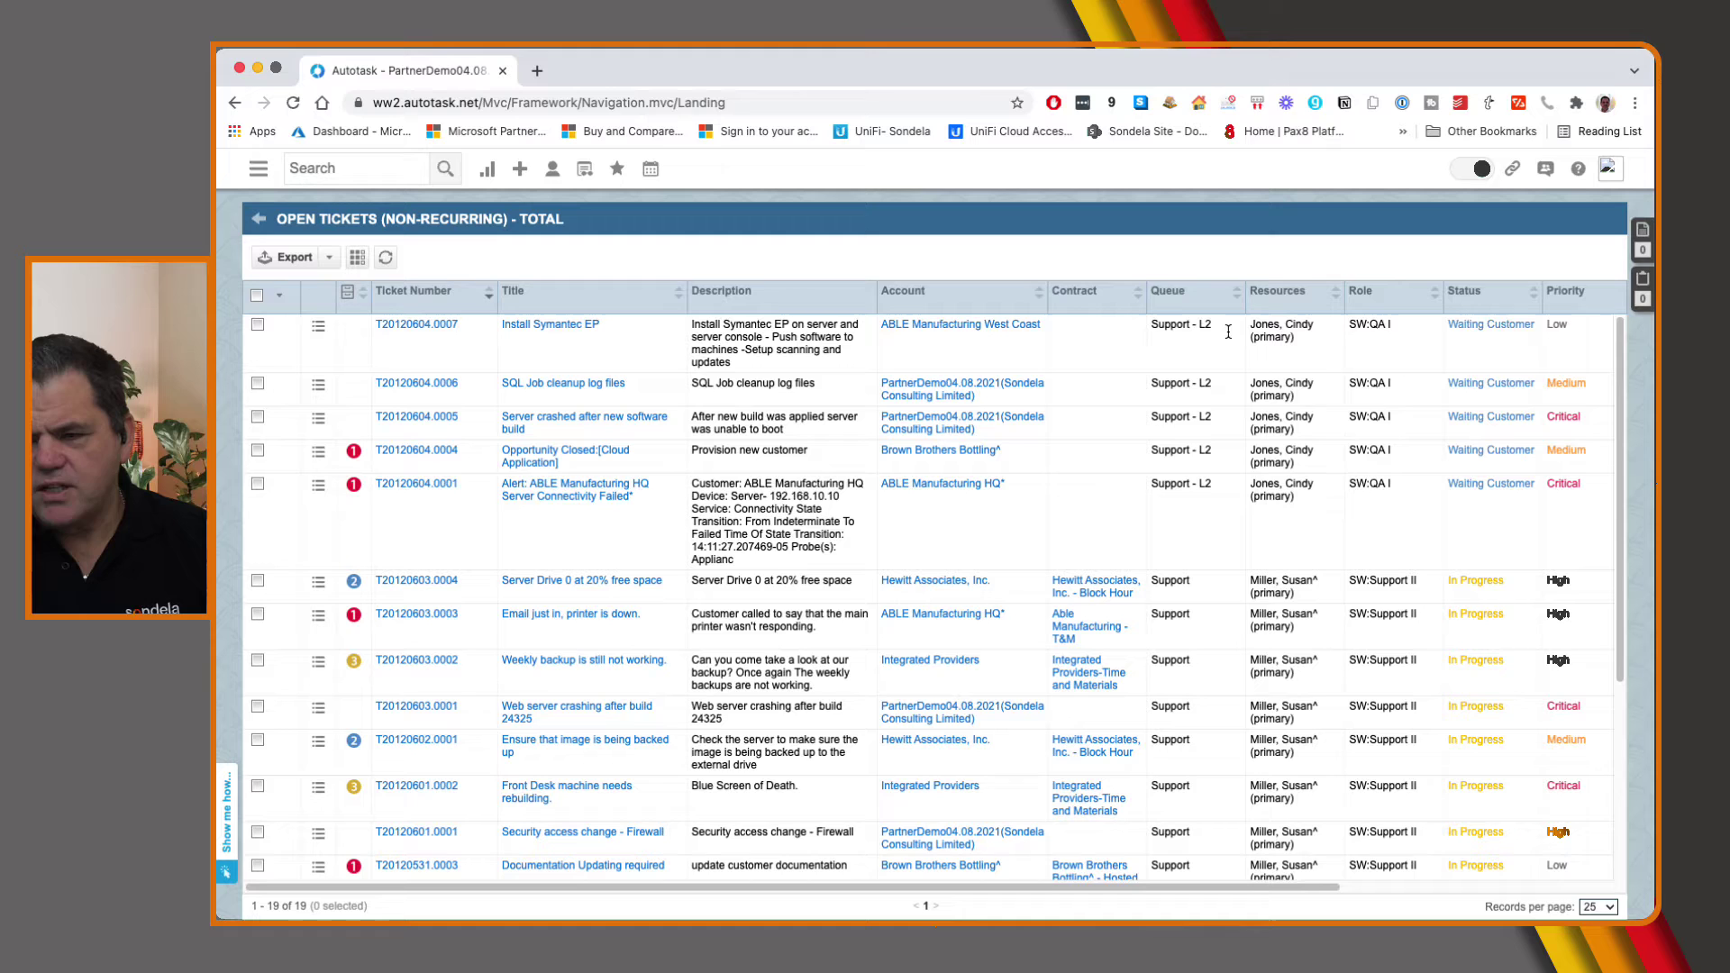
left_click_drag(1145, 326, 1239, 329)
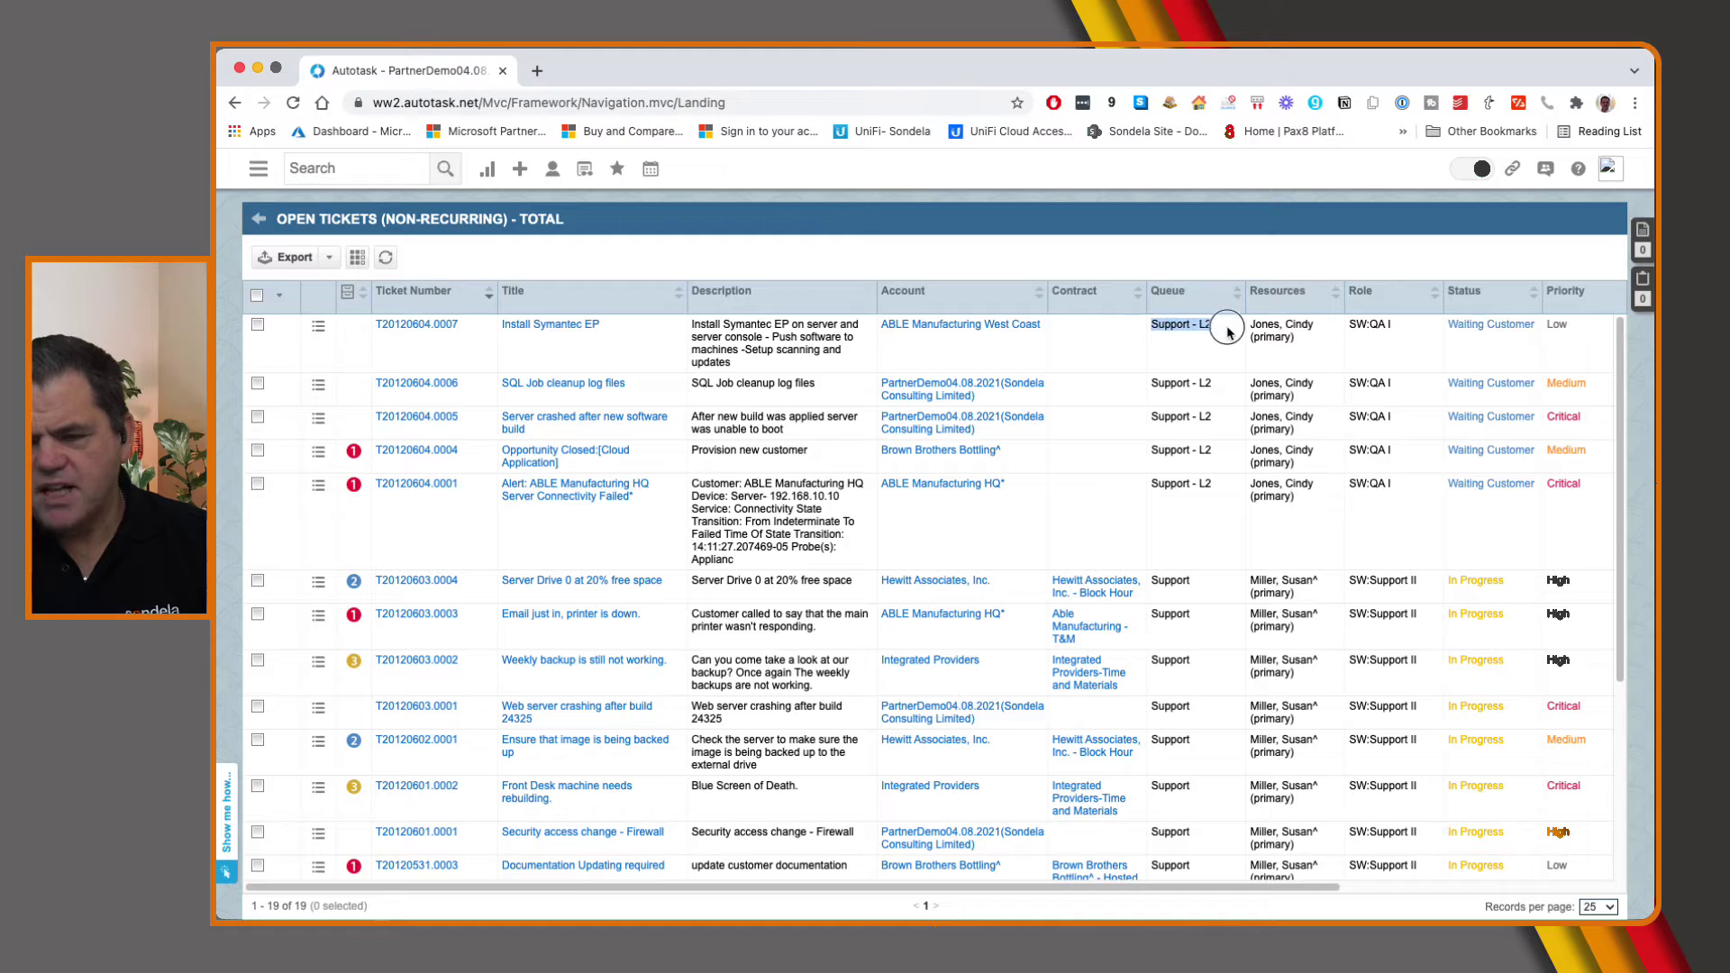
left_click(1159, 591)
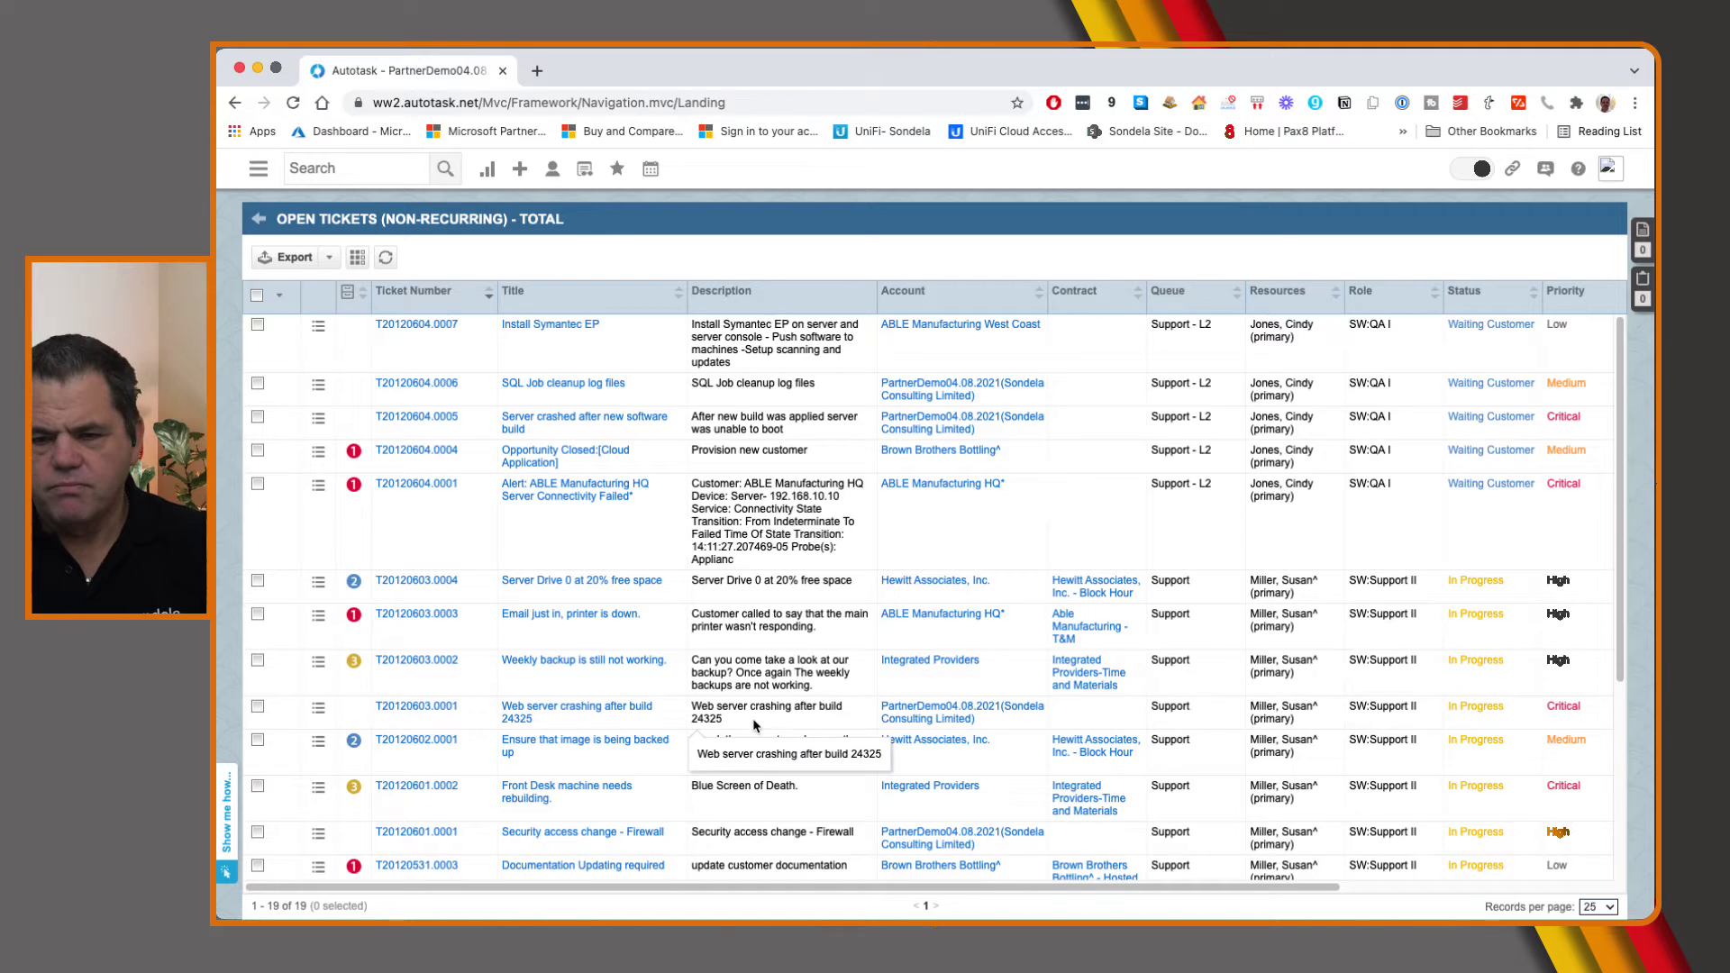
- Select tickets T20120604.0007, .0006, .0005, .0004 and .0001 in the Support - L2 queue
left_click(258, 324)
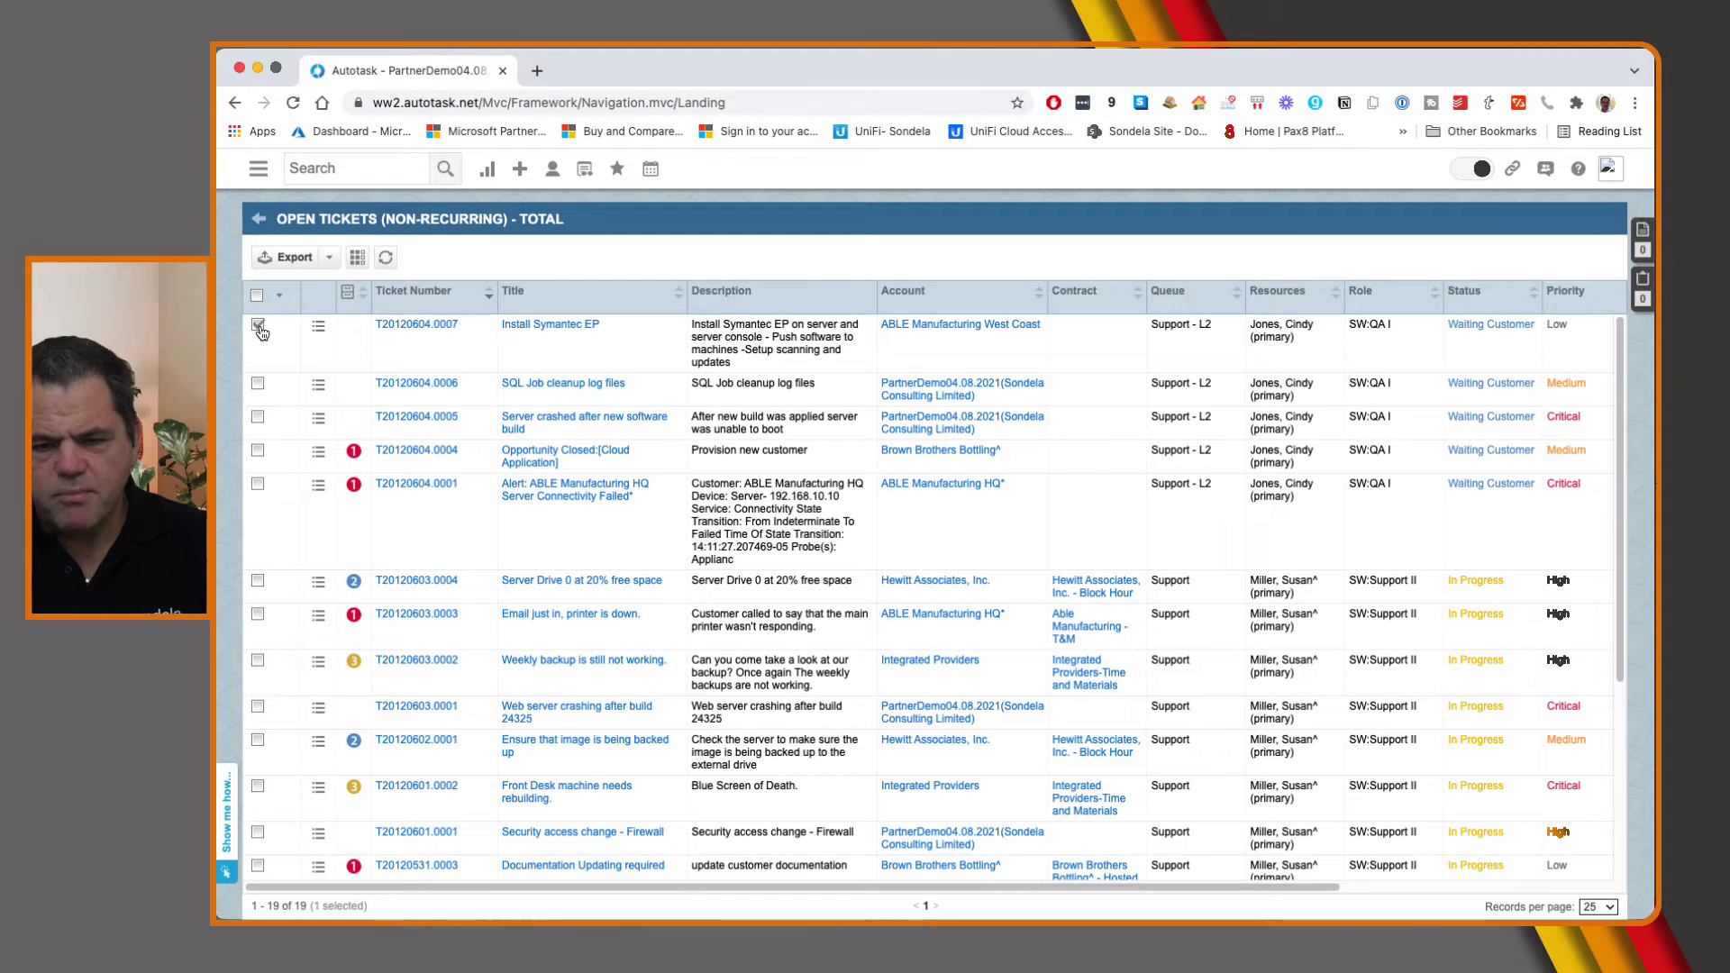
left_click(258, 384)
left_click(258, 417)
left_click(259, 451)
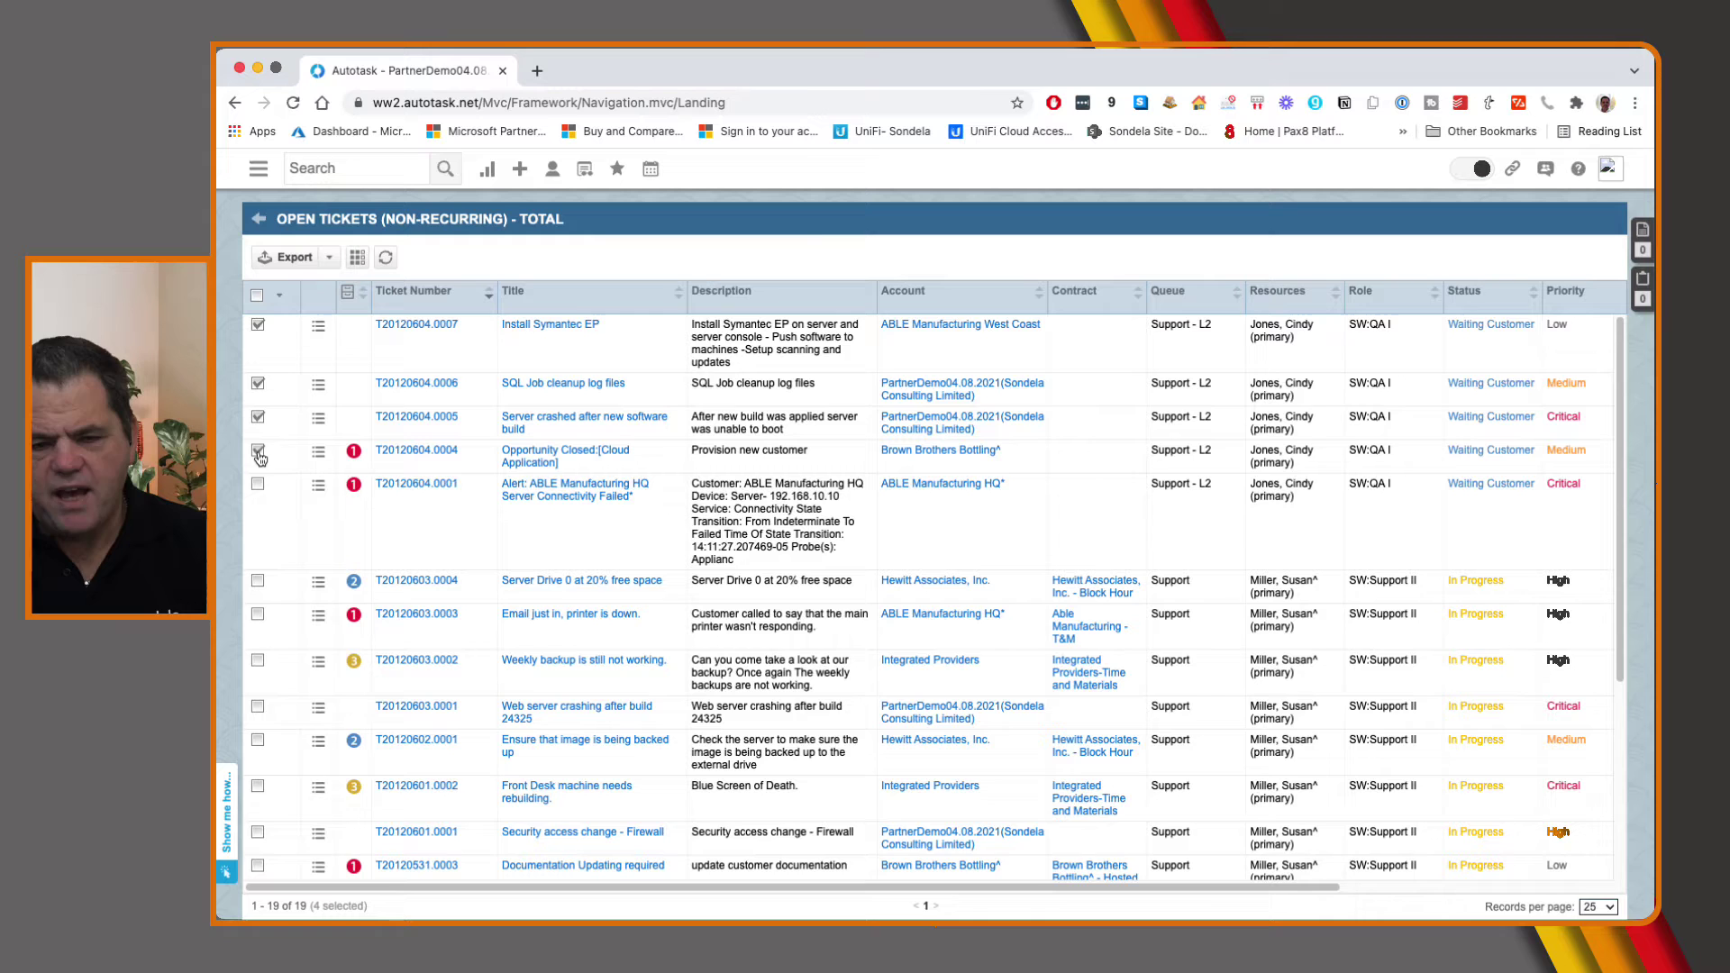
left_click(259, 487)
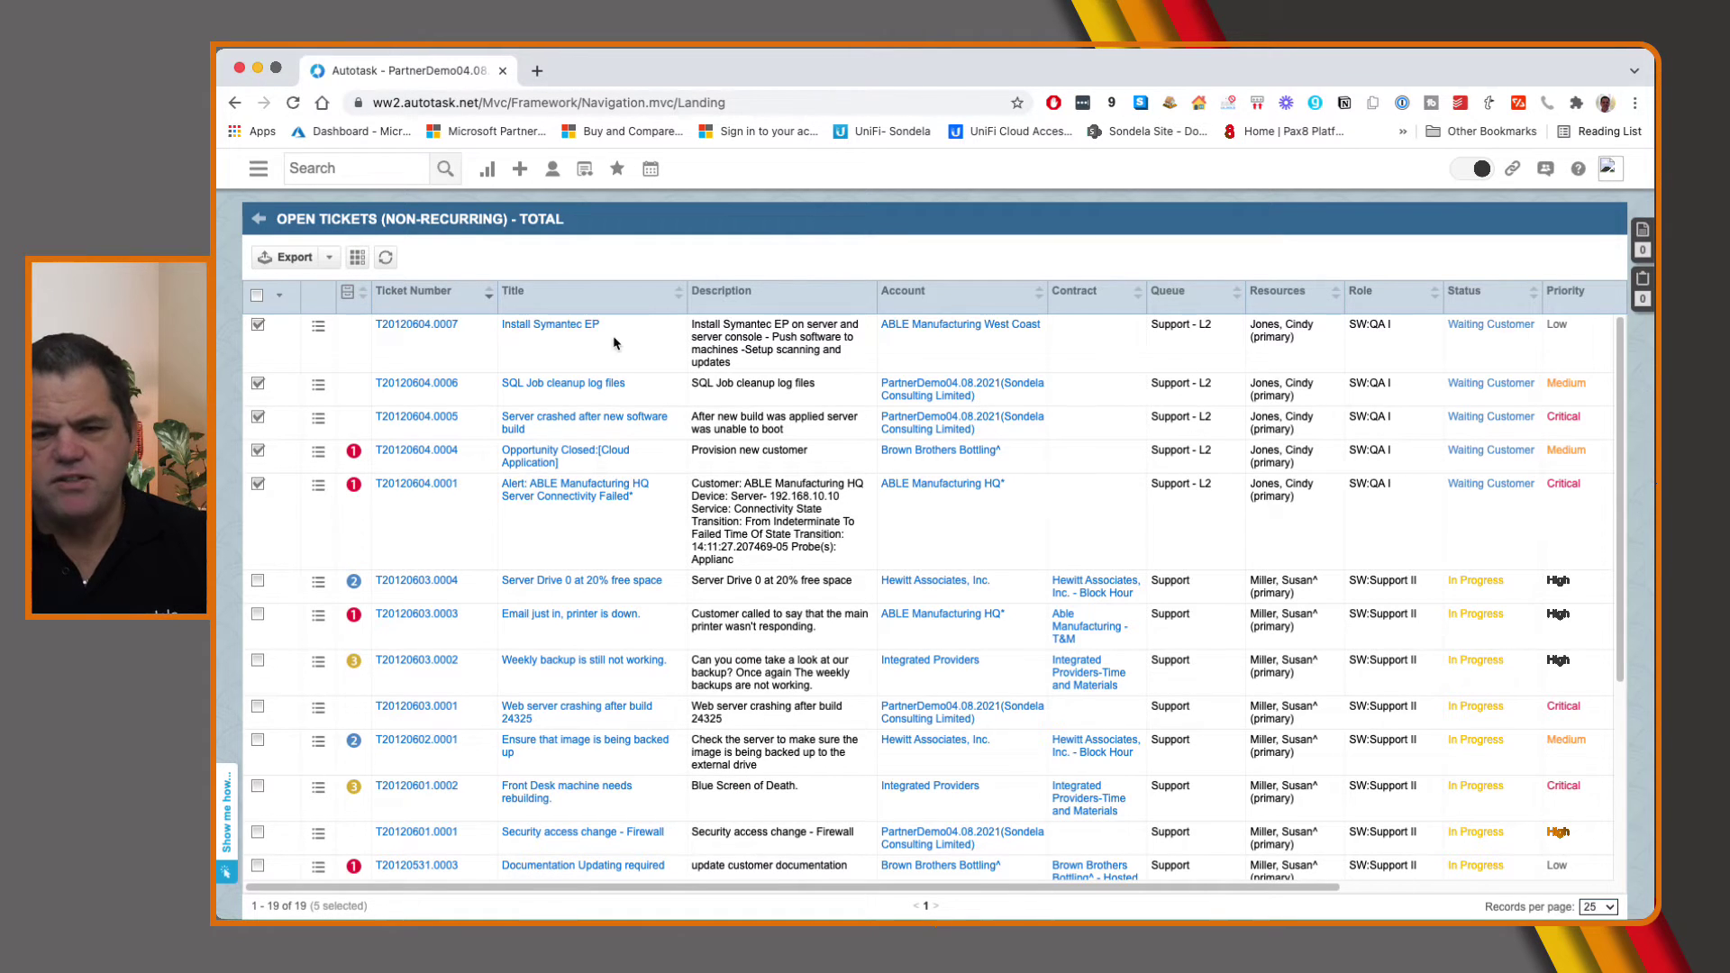
- Bring up the mass-action menu for the five selected tickets
left_click(273, 297)
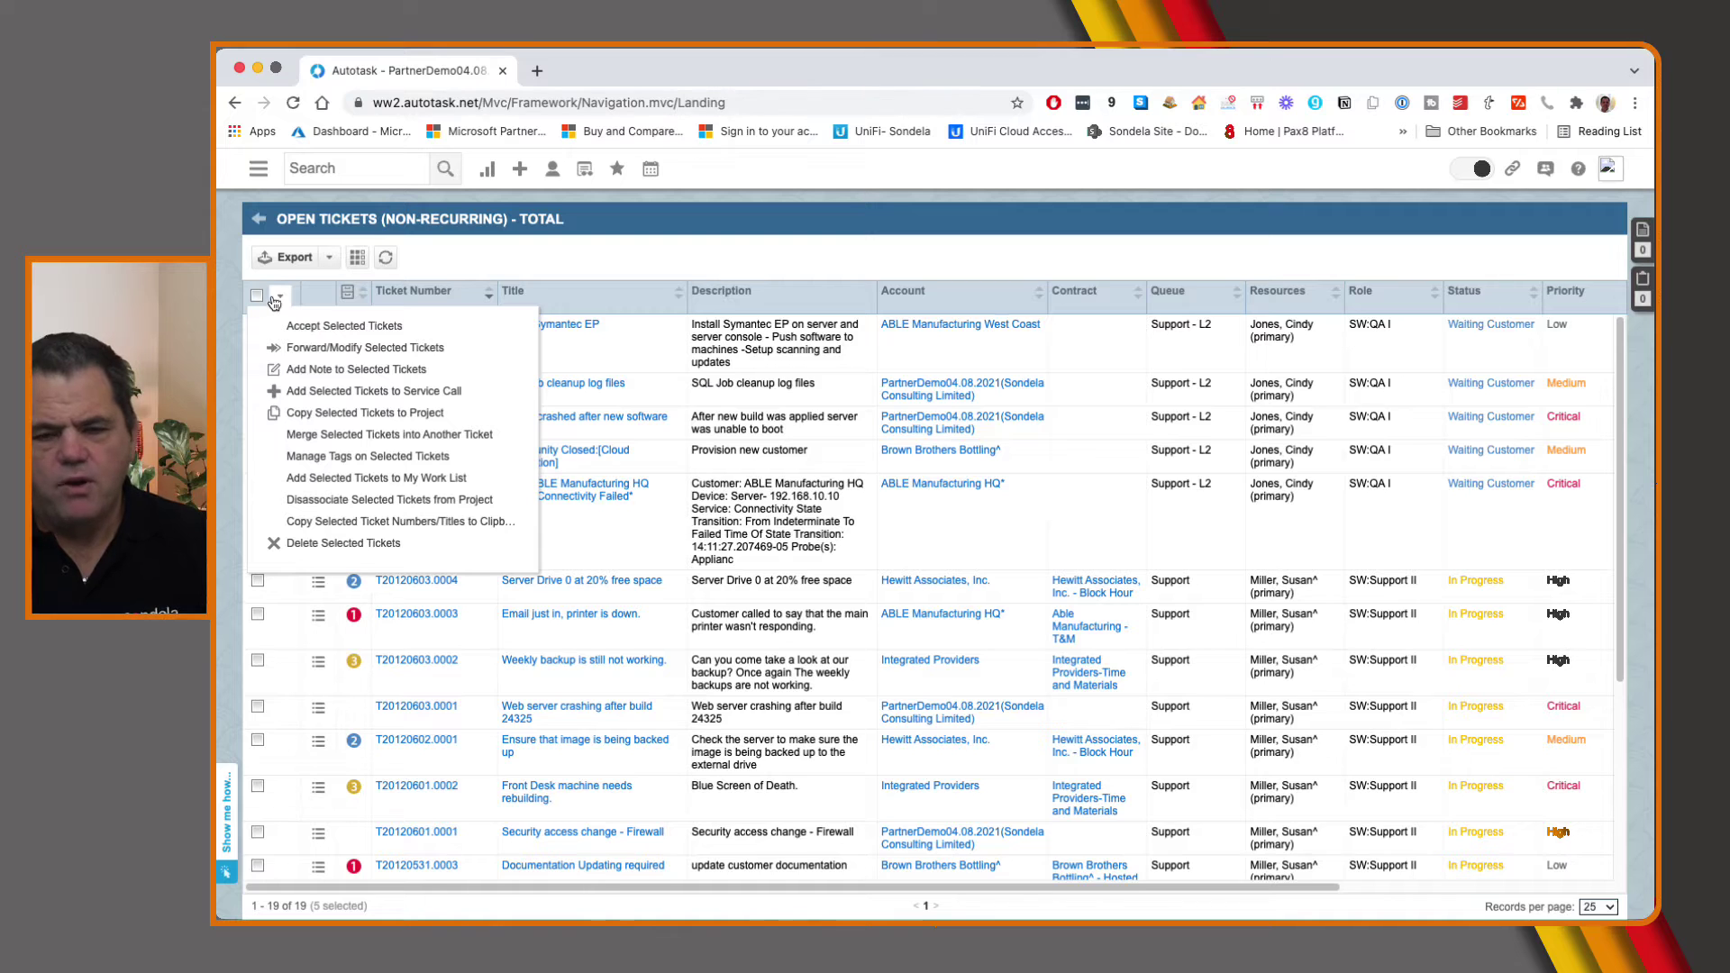
left_click(274, 300)
left_click(269, 304)
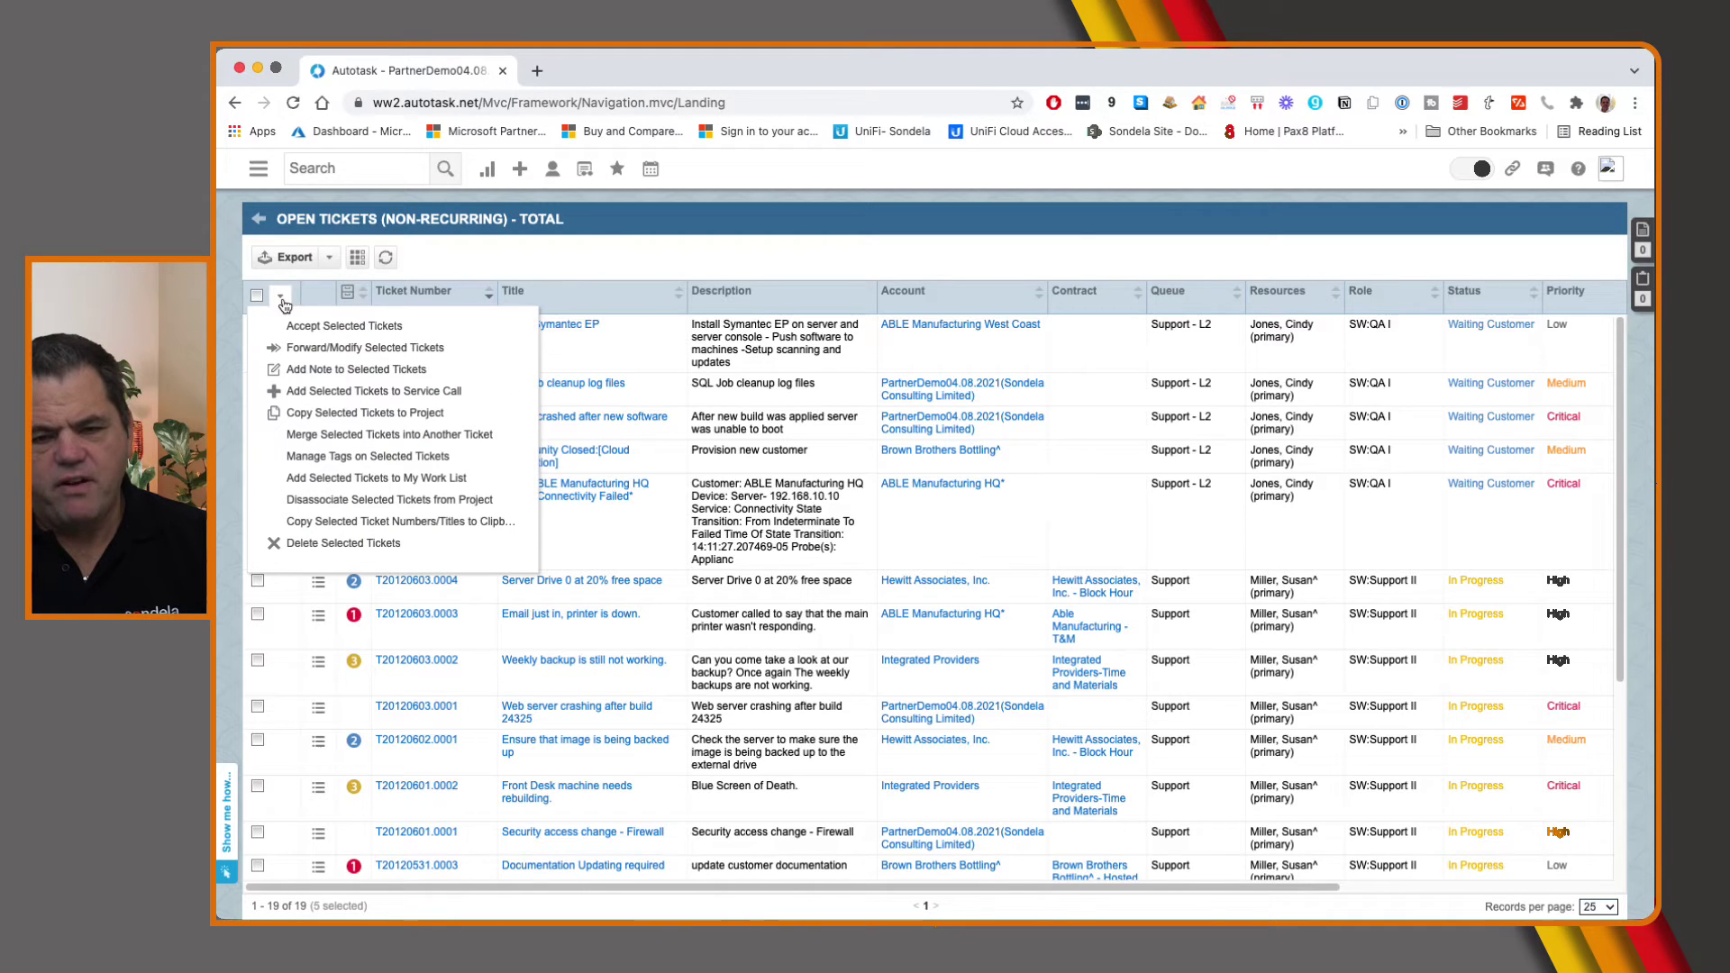
left_click(281, 301)
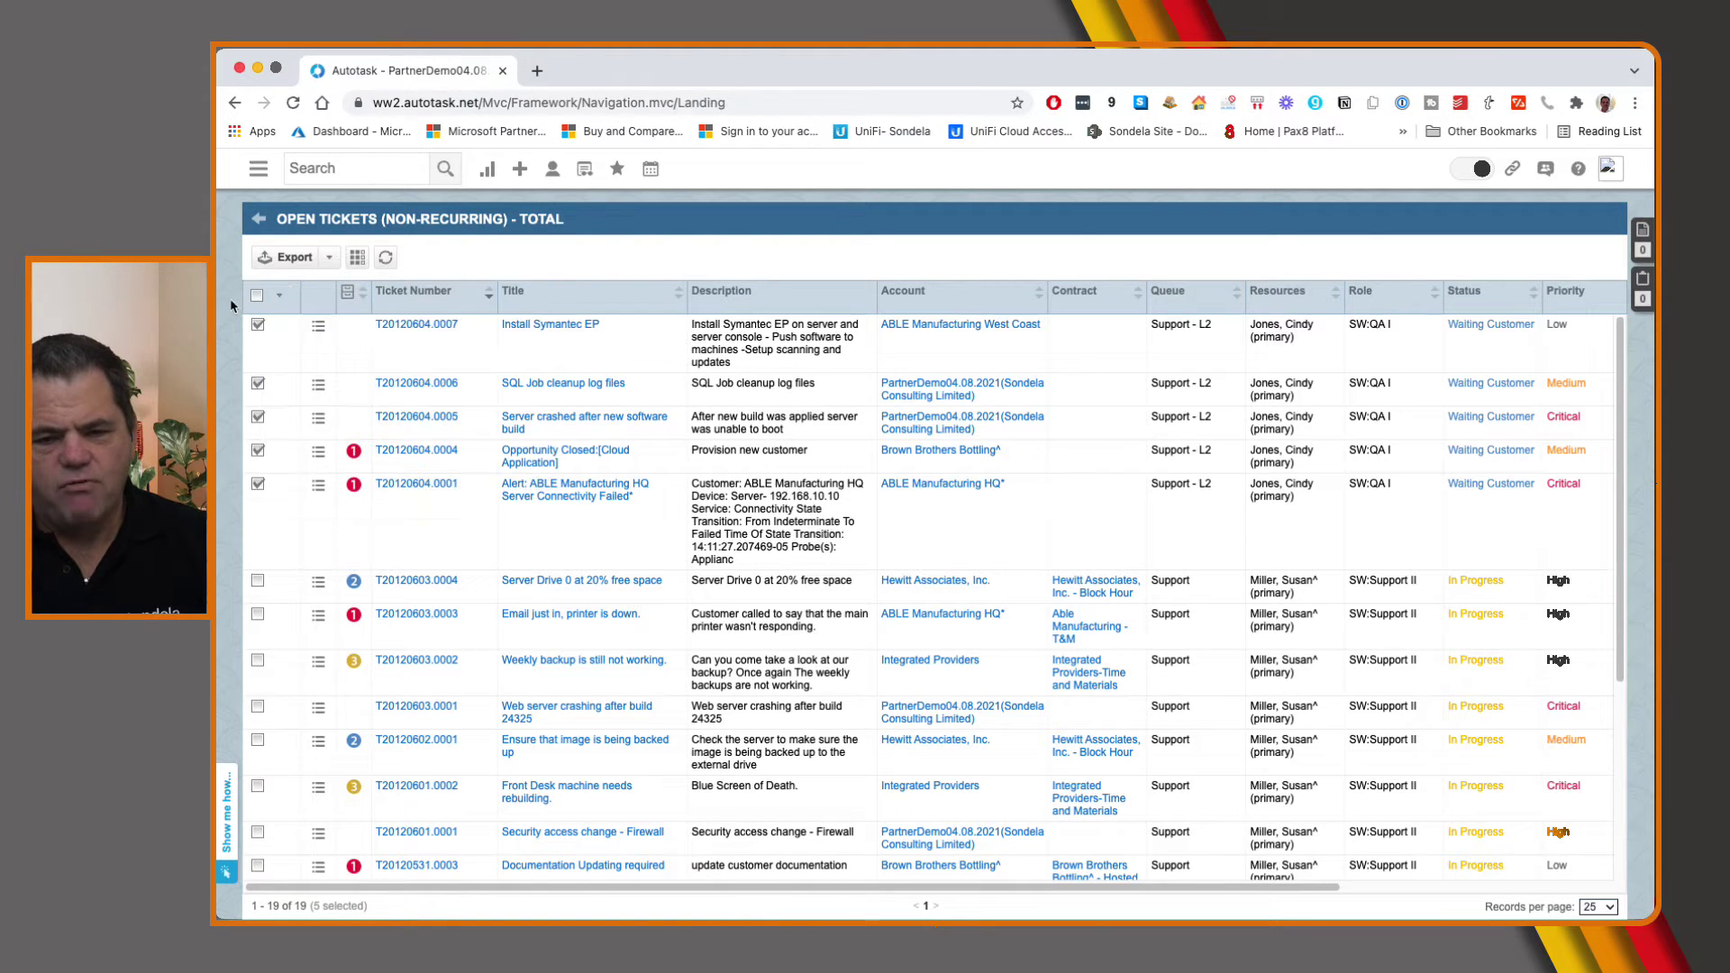
left_click(263, 299)
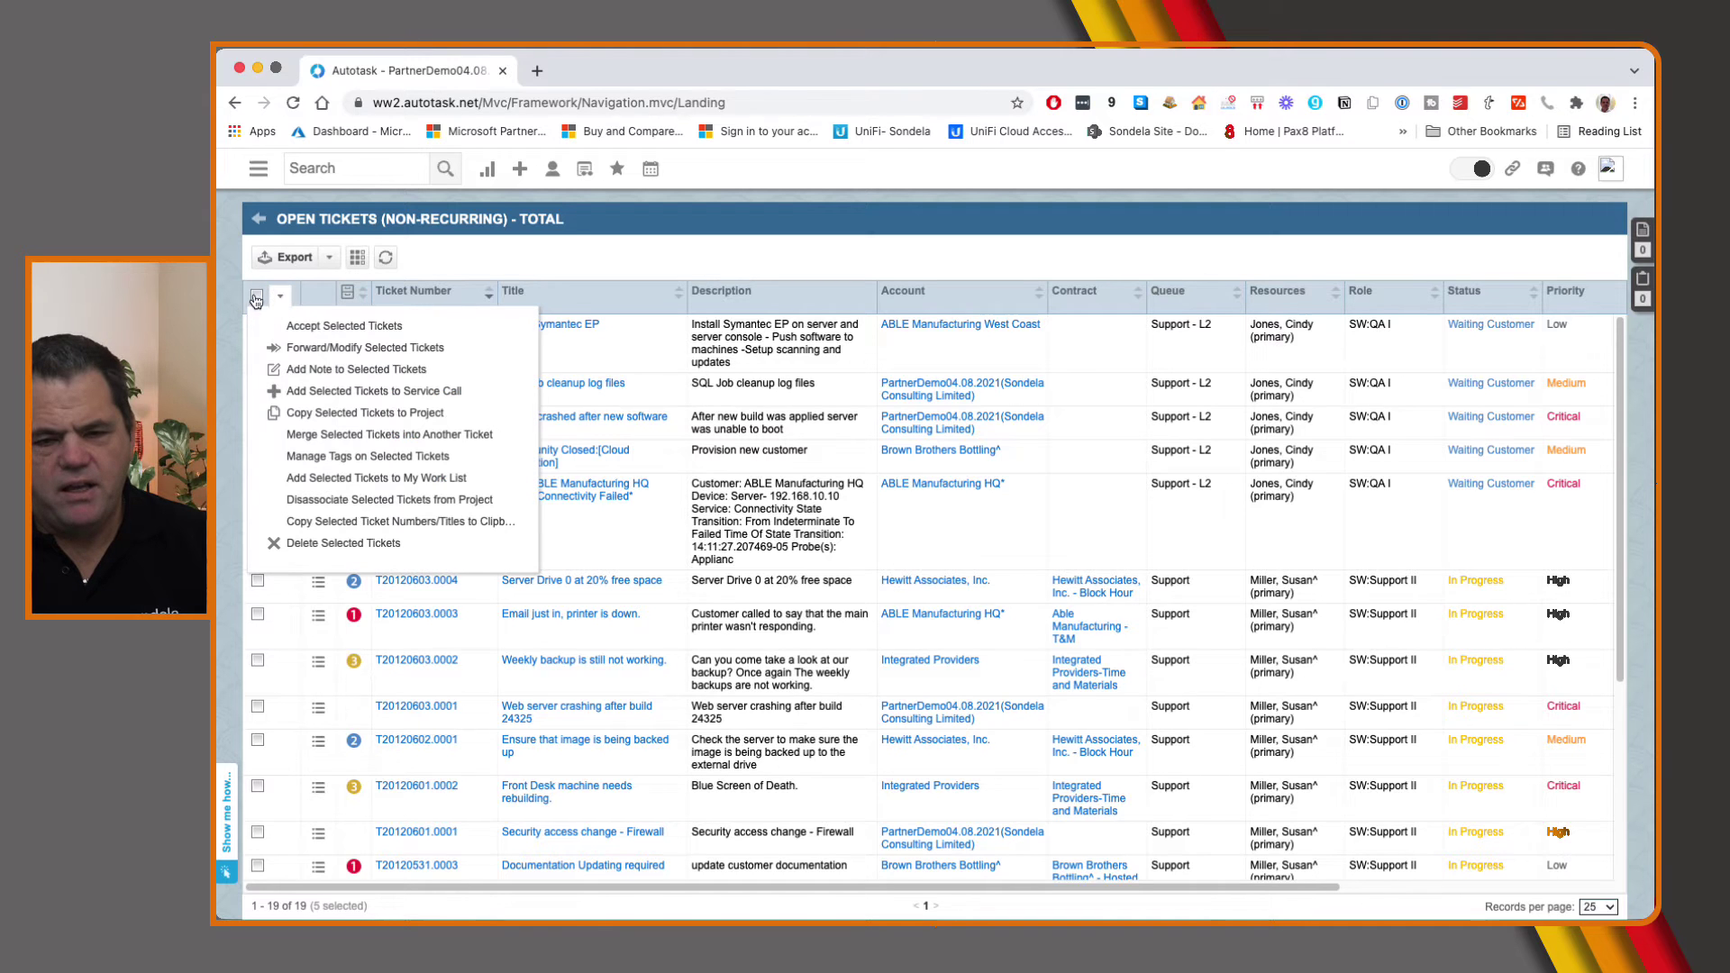
left_click(260, 301)
left_click(282, 299)
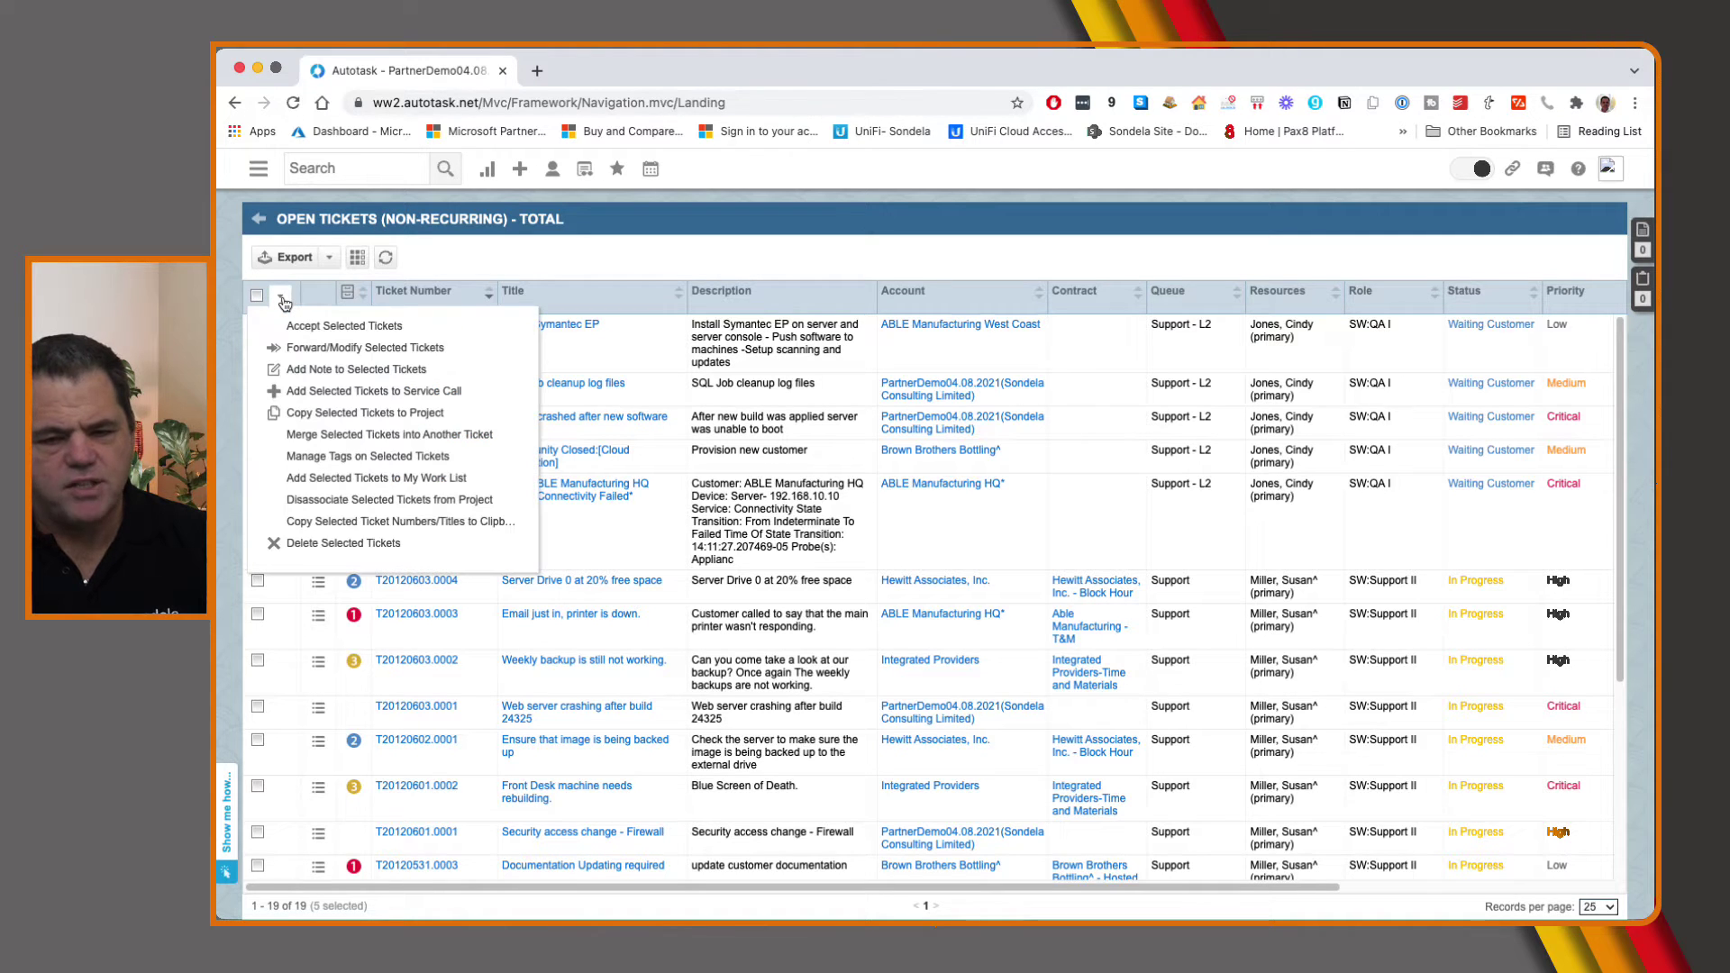
- Forward the five tickets to the Support queue with Primary Resource set to (None Selected), confirming the save
left_click(335, 351)
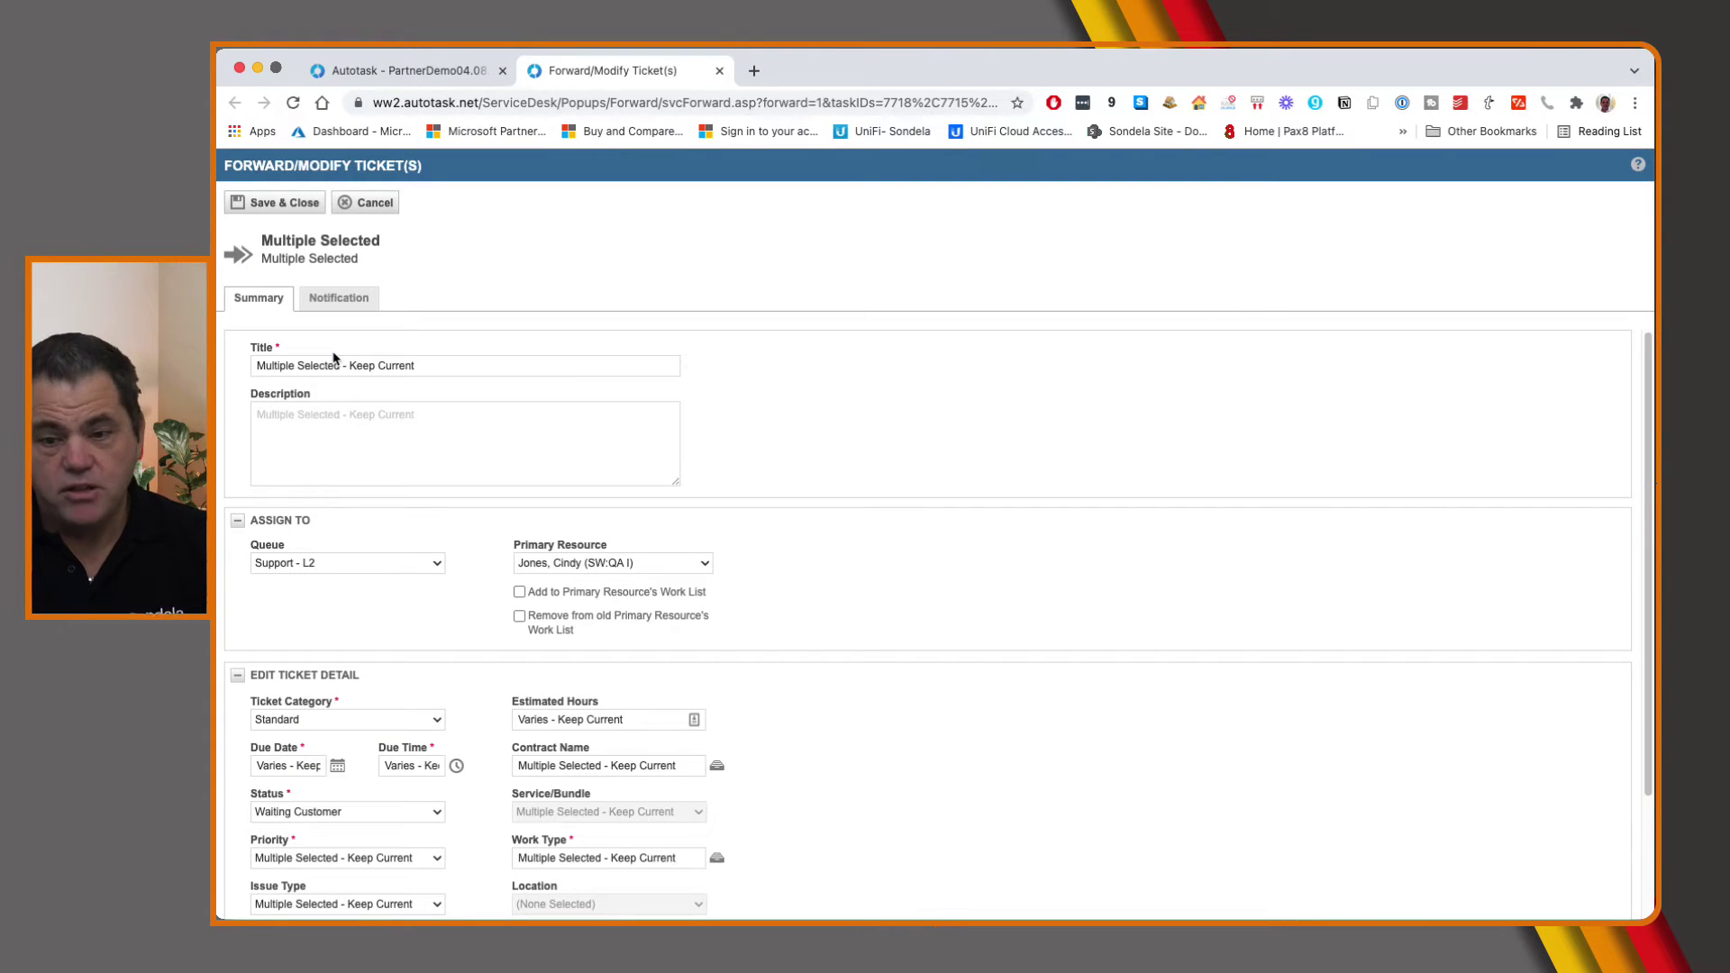
left_click(300, 565)
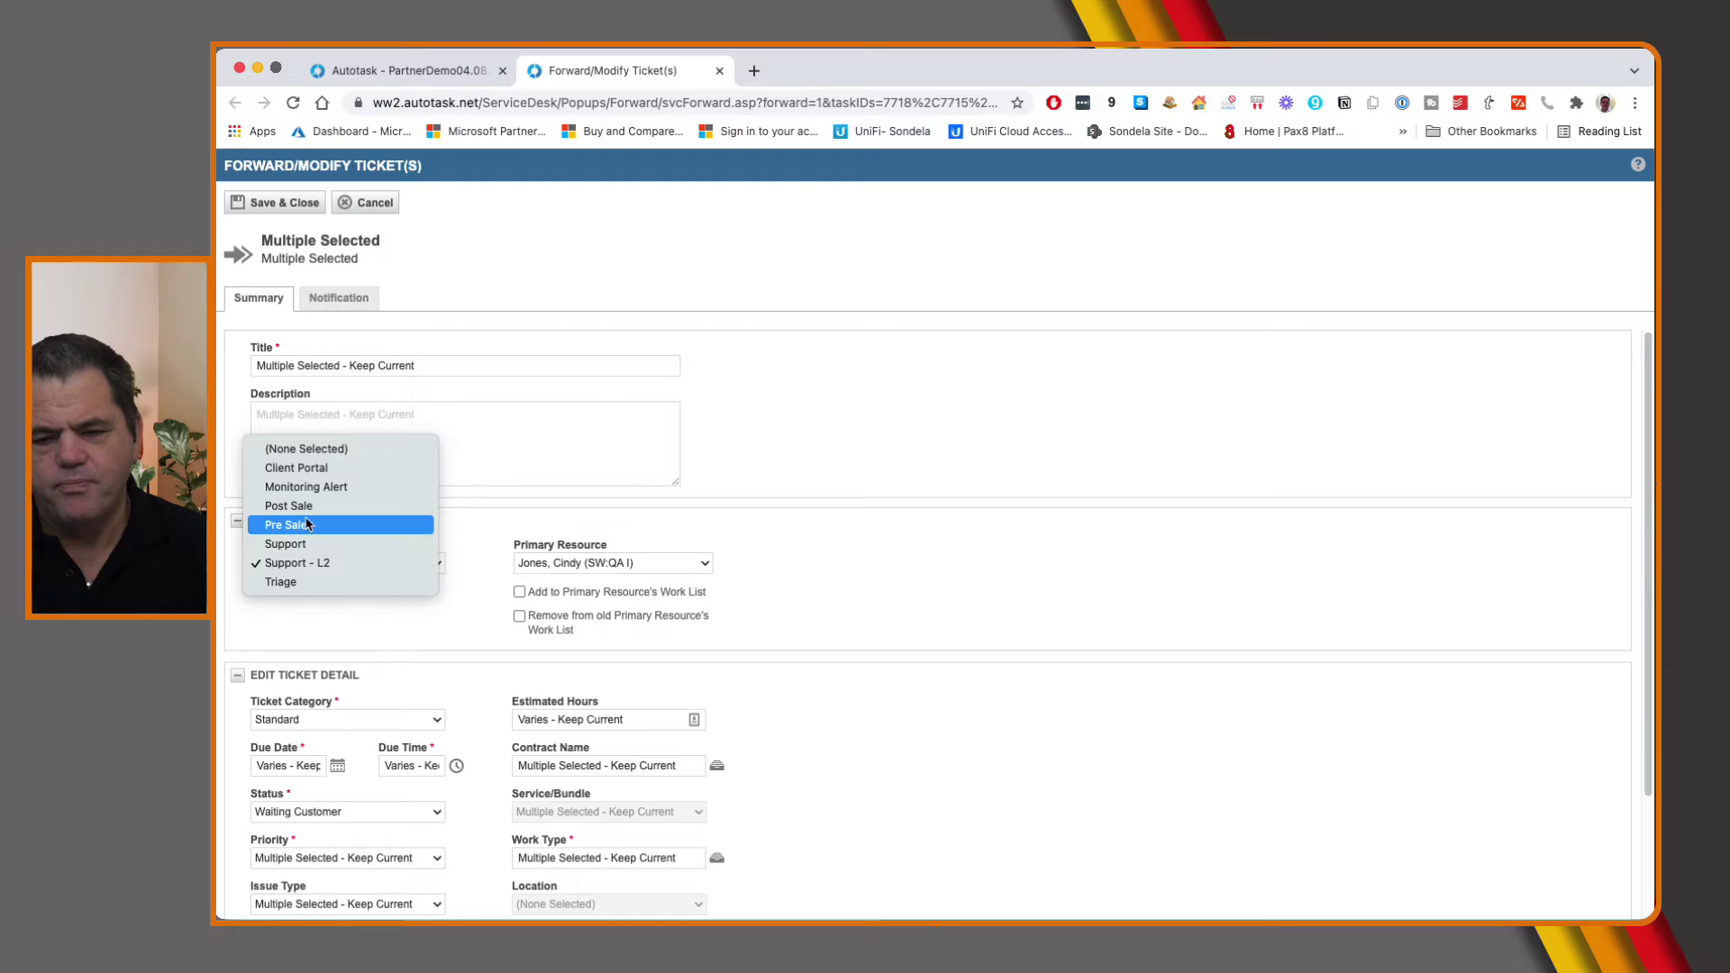
left_click(286, 544)
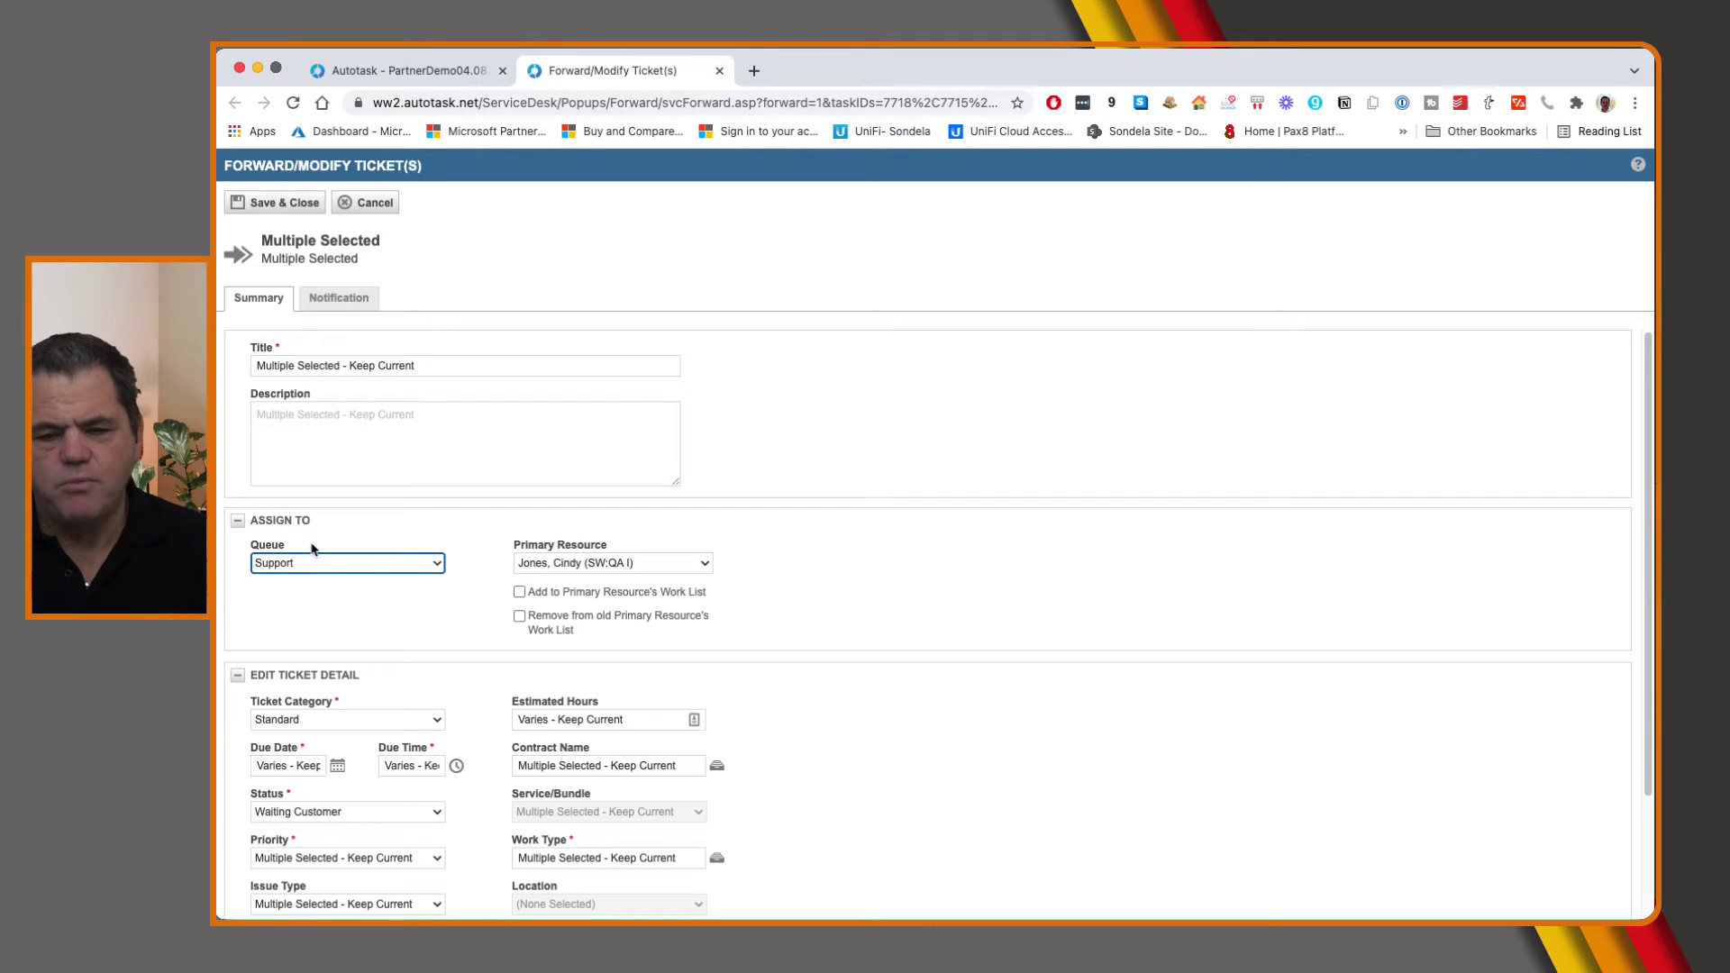
left_click(579, 566)
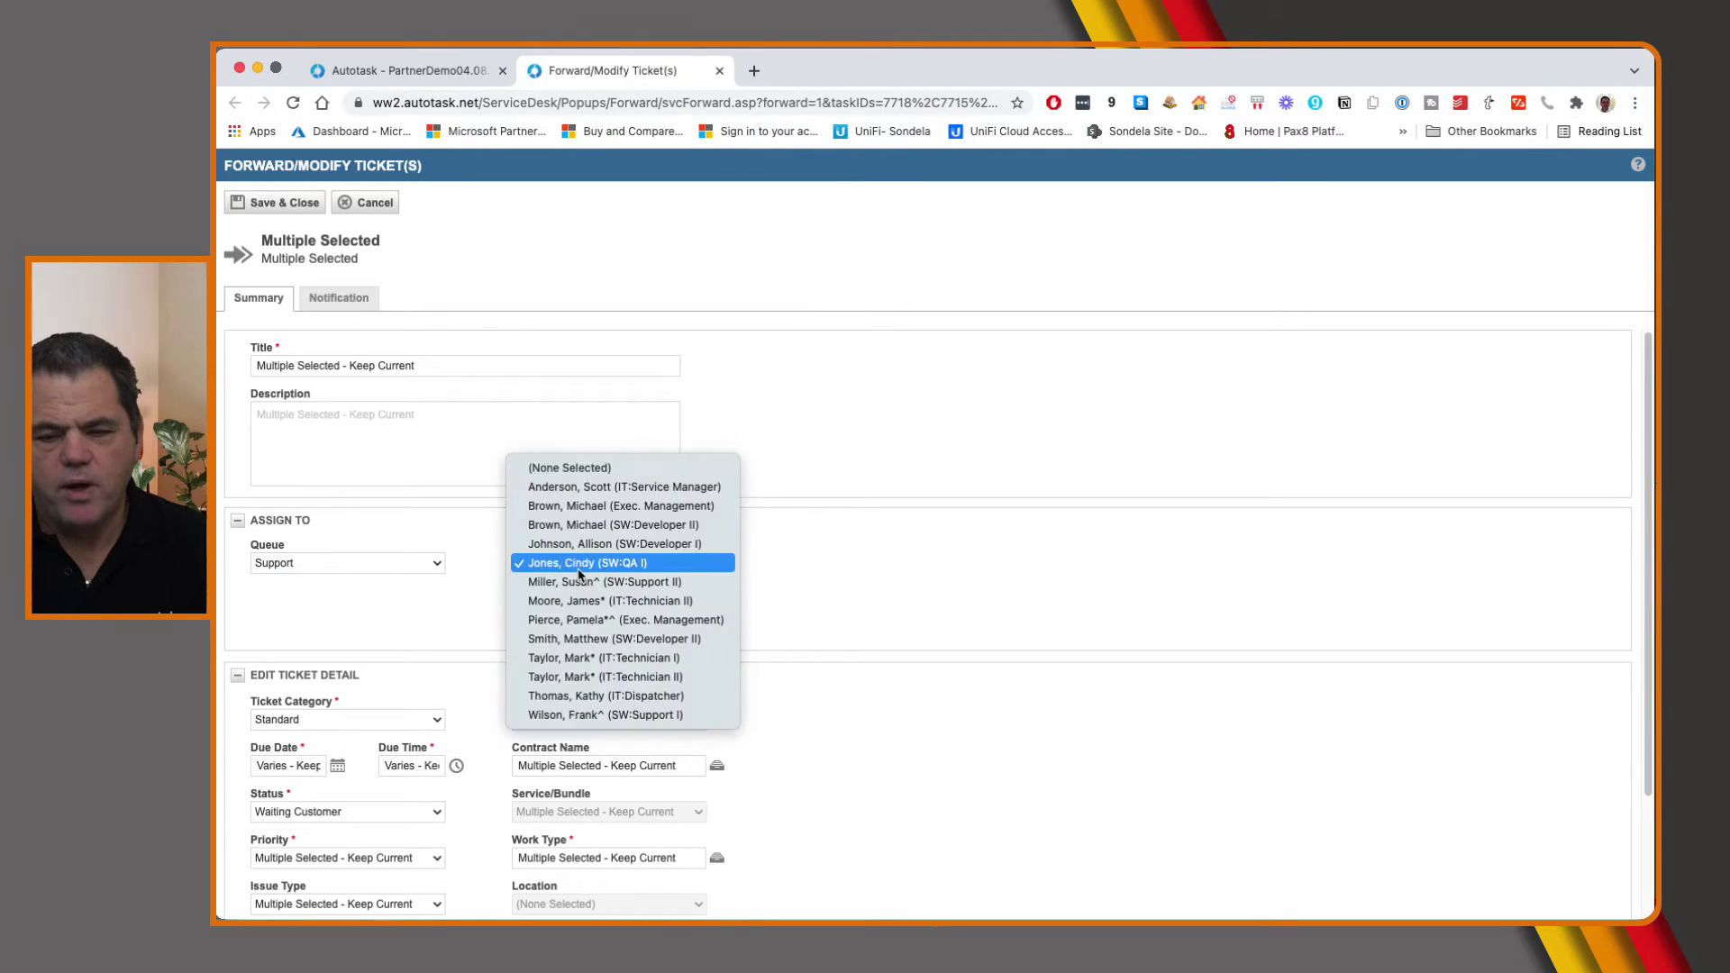
left_click(572, 470)
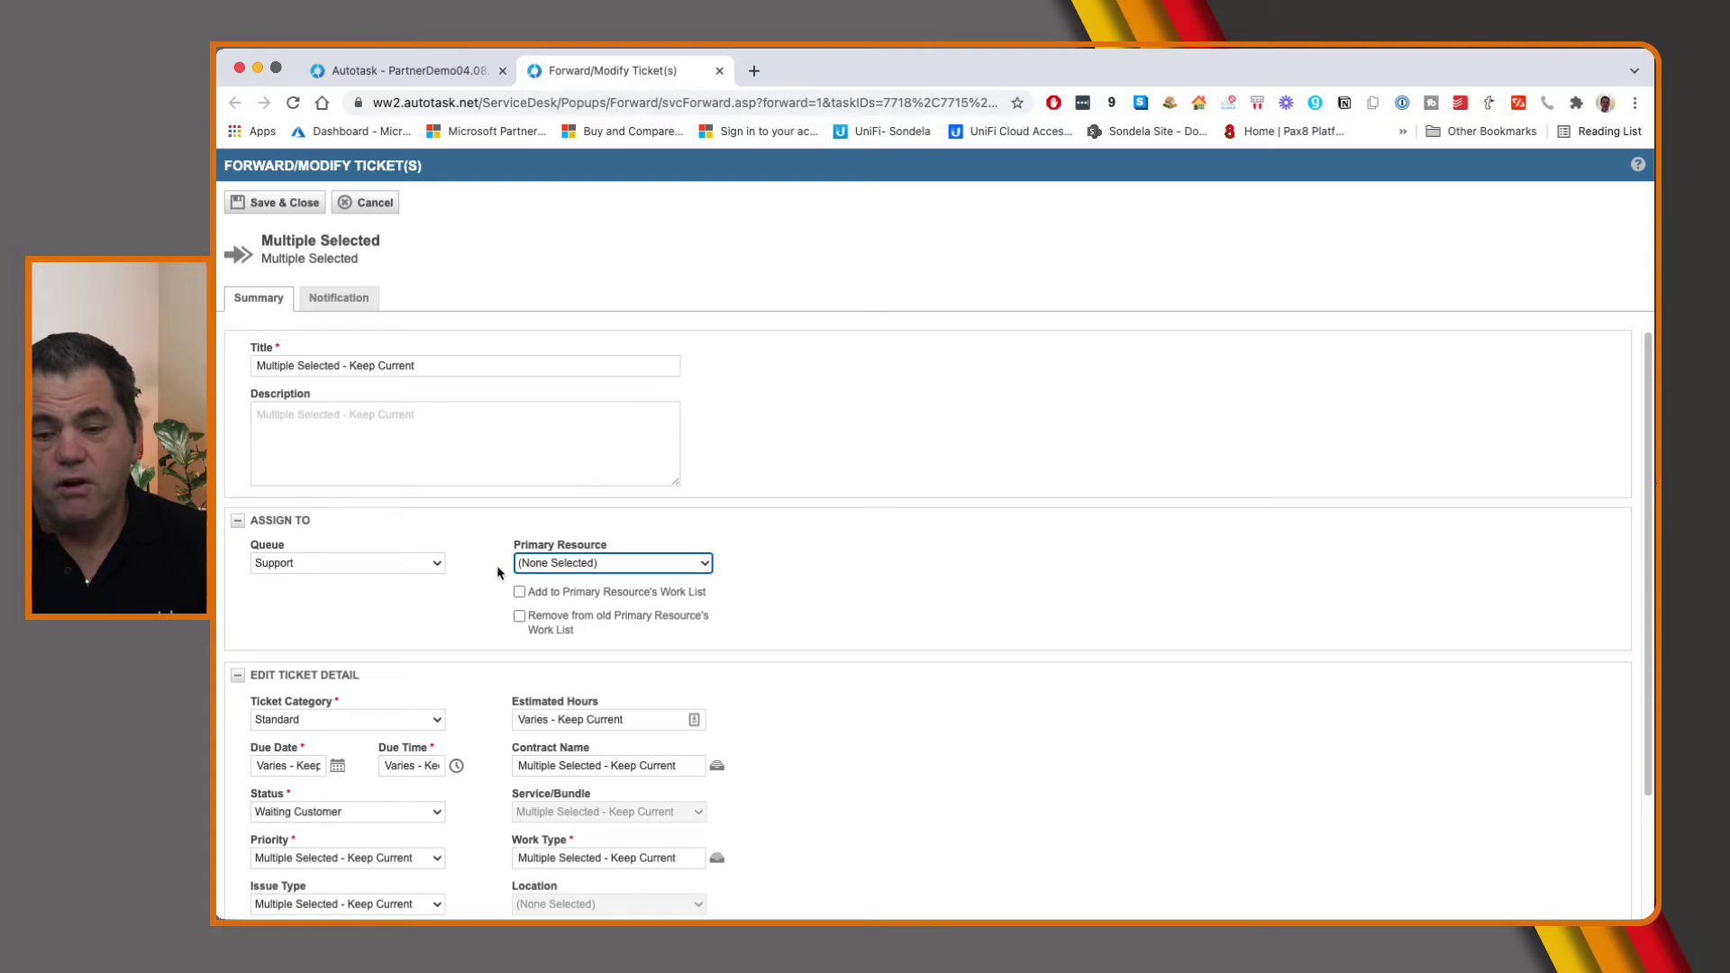
left_click(275, 202)
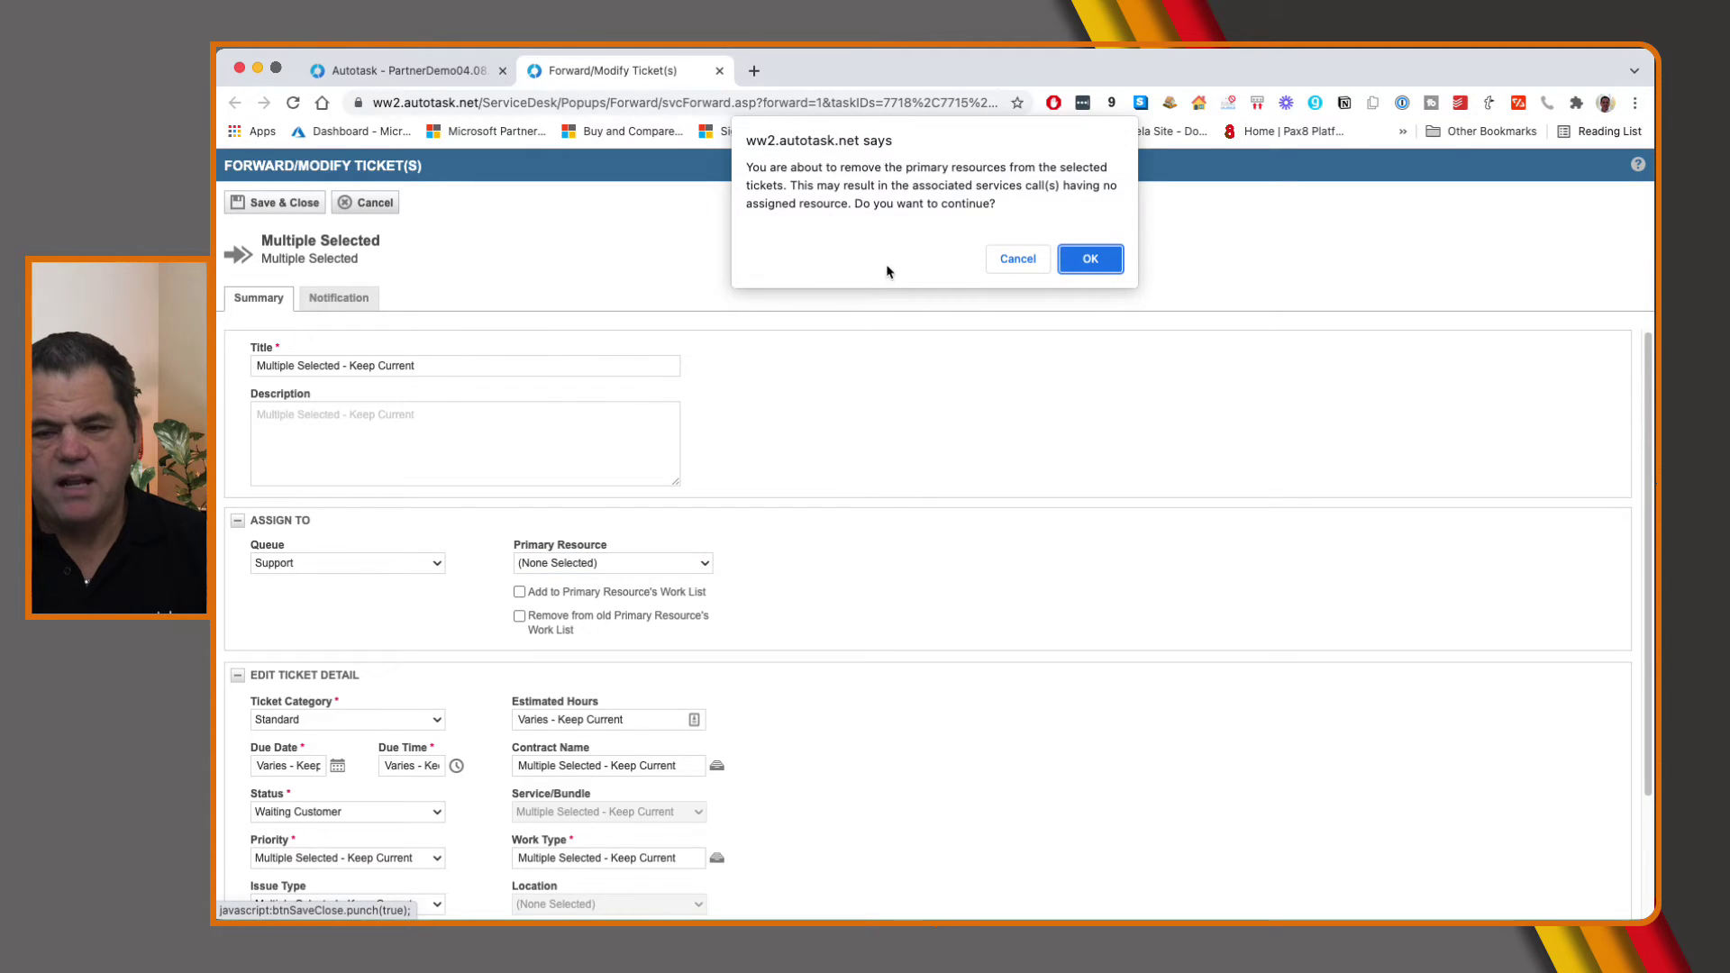
left_click(1088, 261)
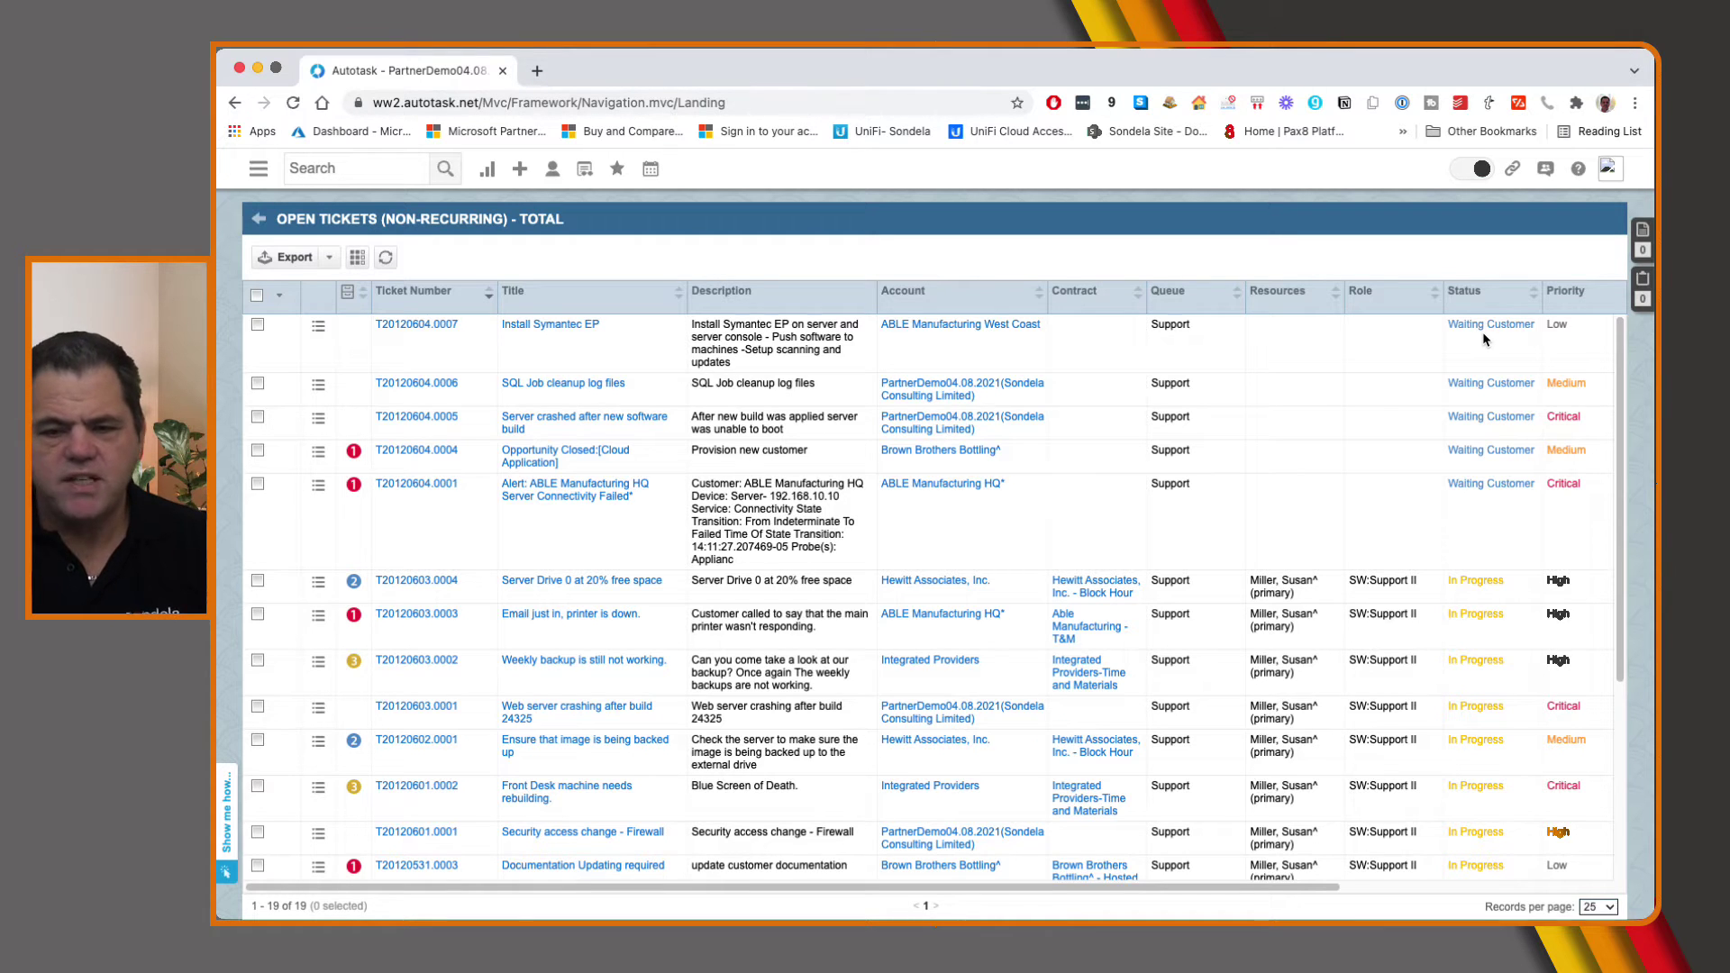
- Select the five Waiting Customer tickets, T20120604.0007 through T20120604.0004 plus the fifth one
left_click(258, 325)
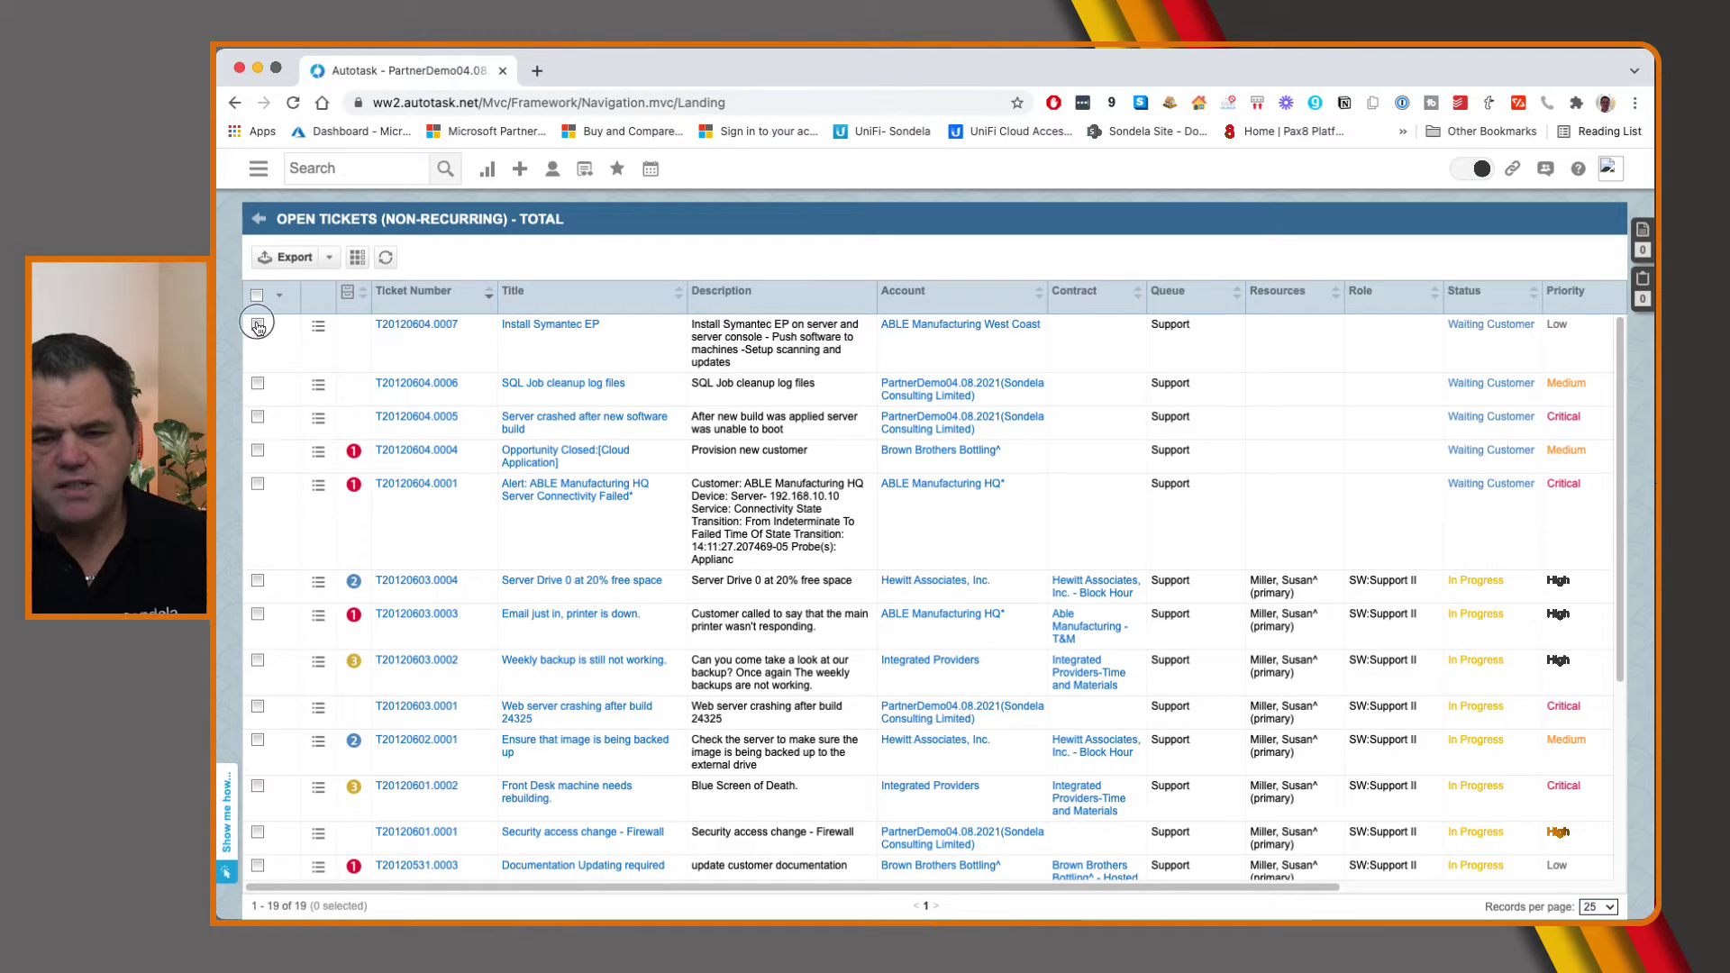
left_click(258, 384)
left_click(257, 417)
left_click(257, 450)
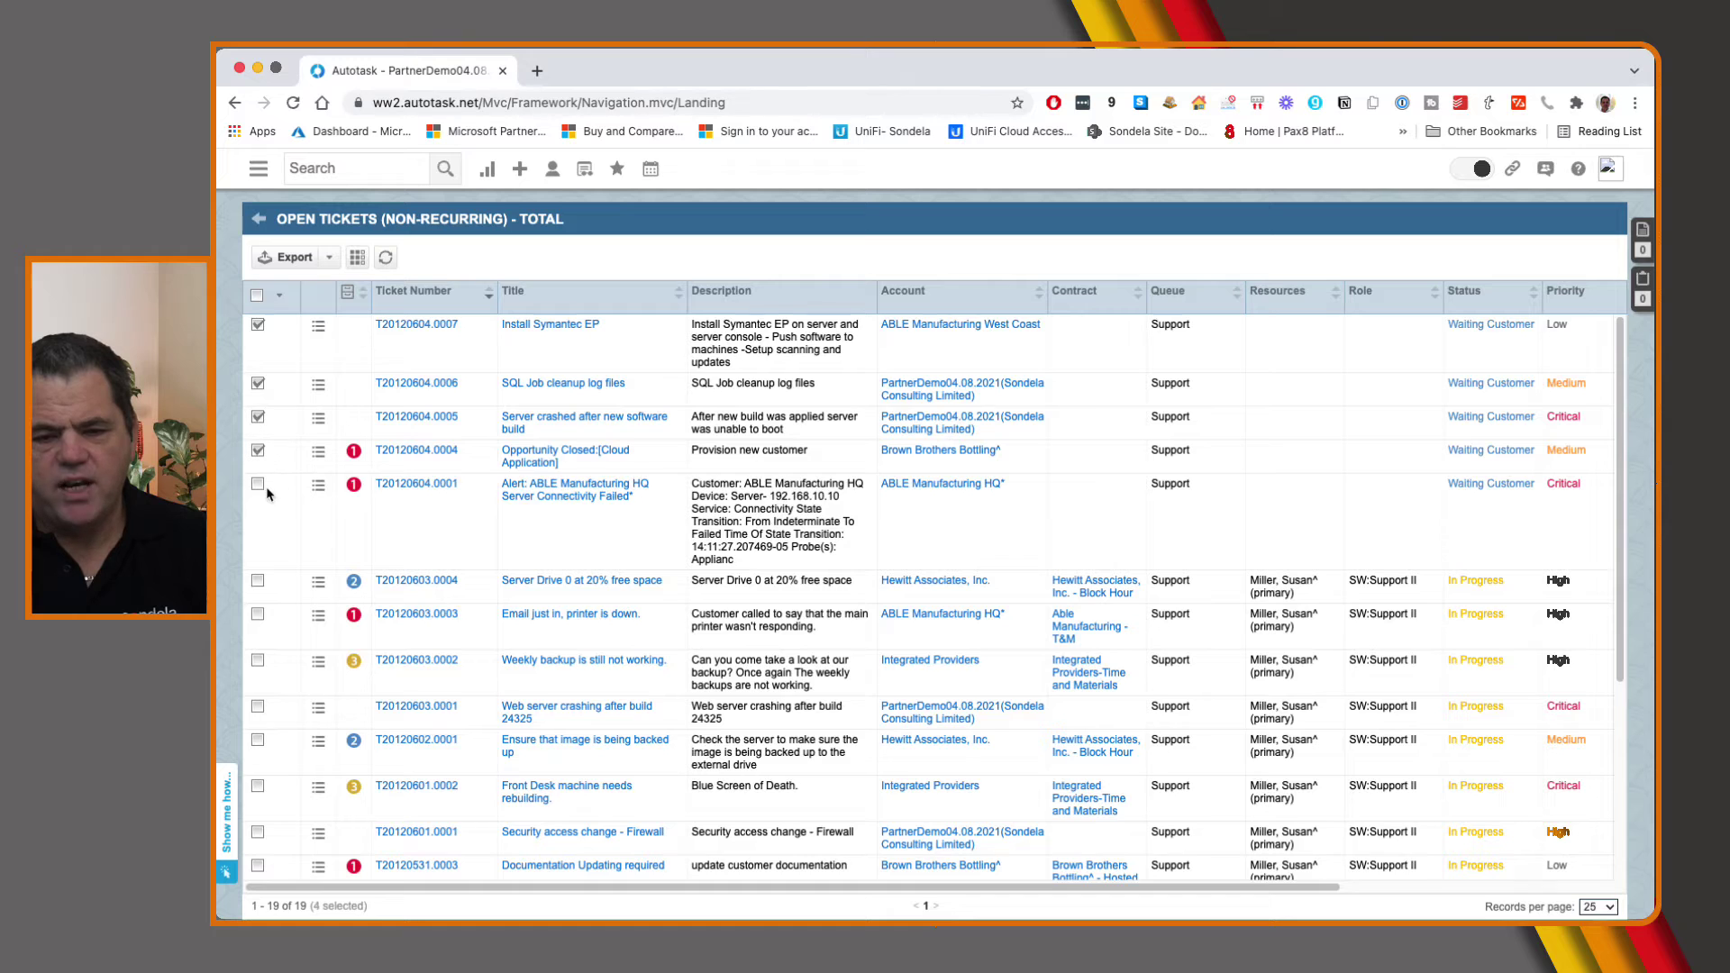
left_click(258, 484)
- Bulk-modify the five selected tickets to status Complete and save
left_click(281, 295)
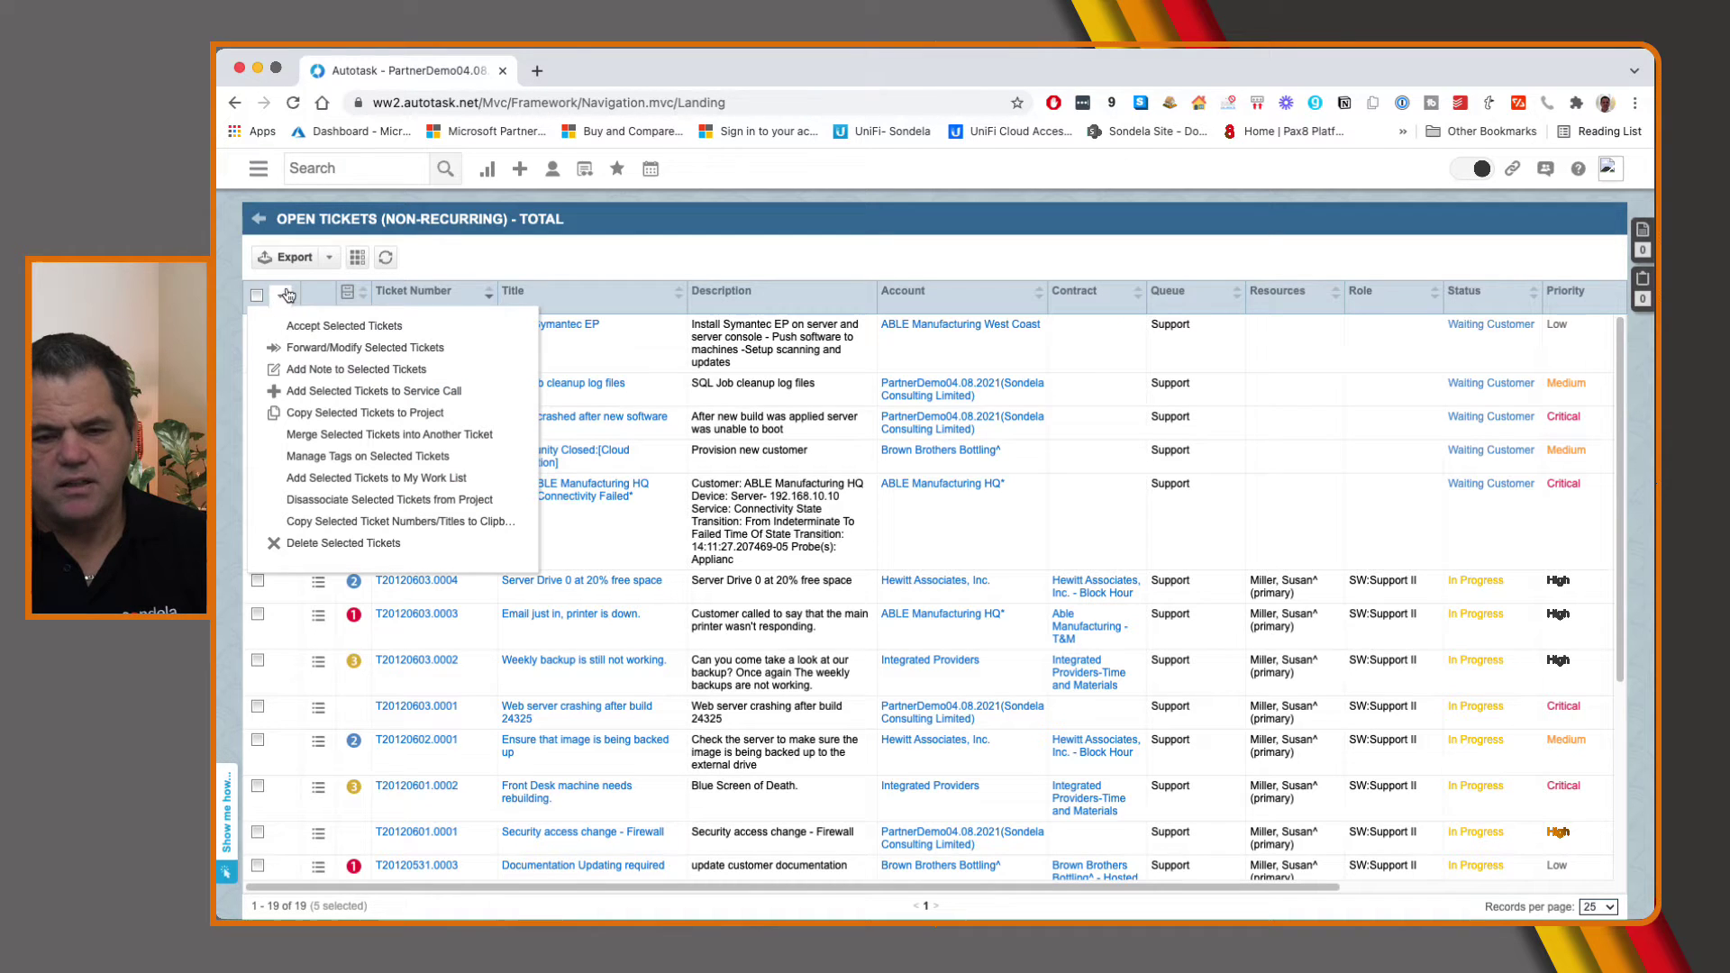
left_click(314, 351)
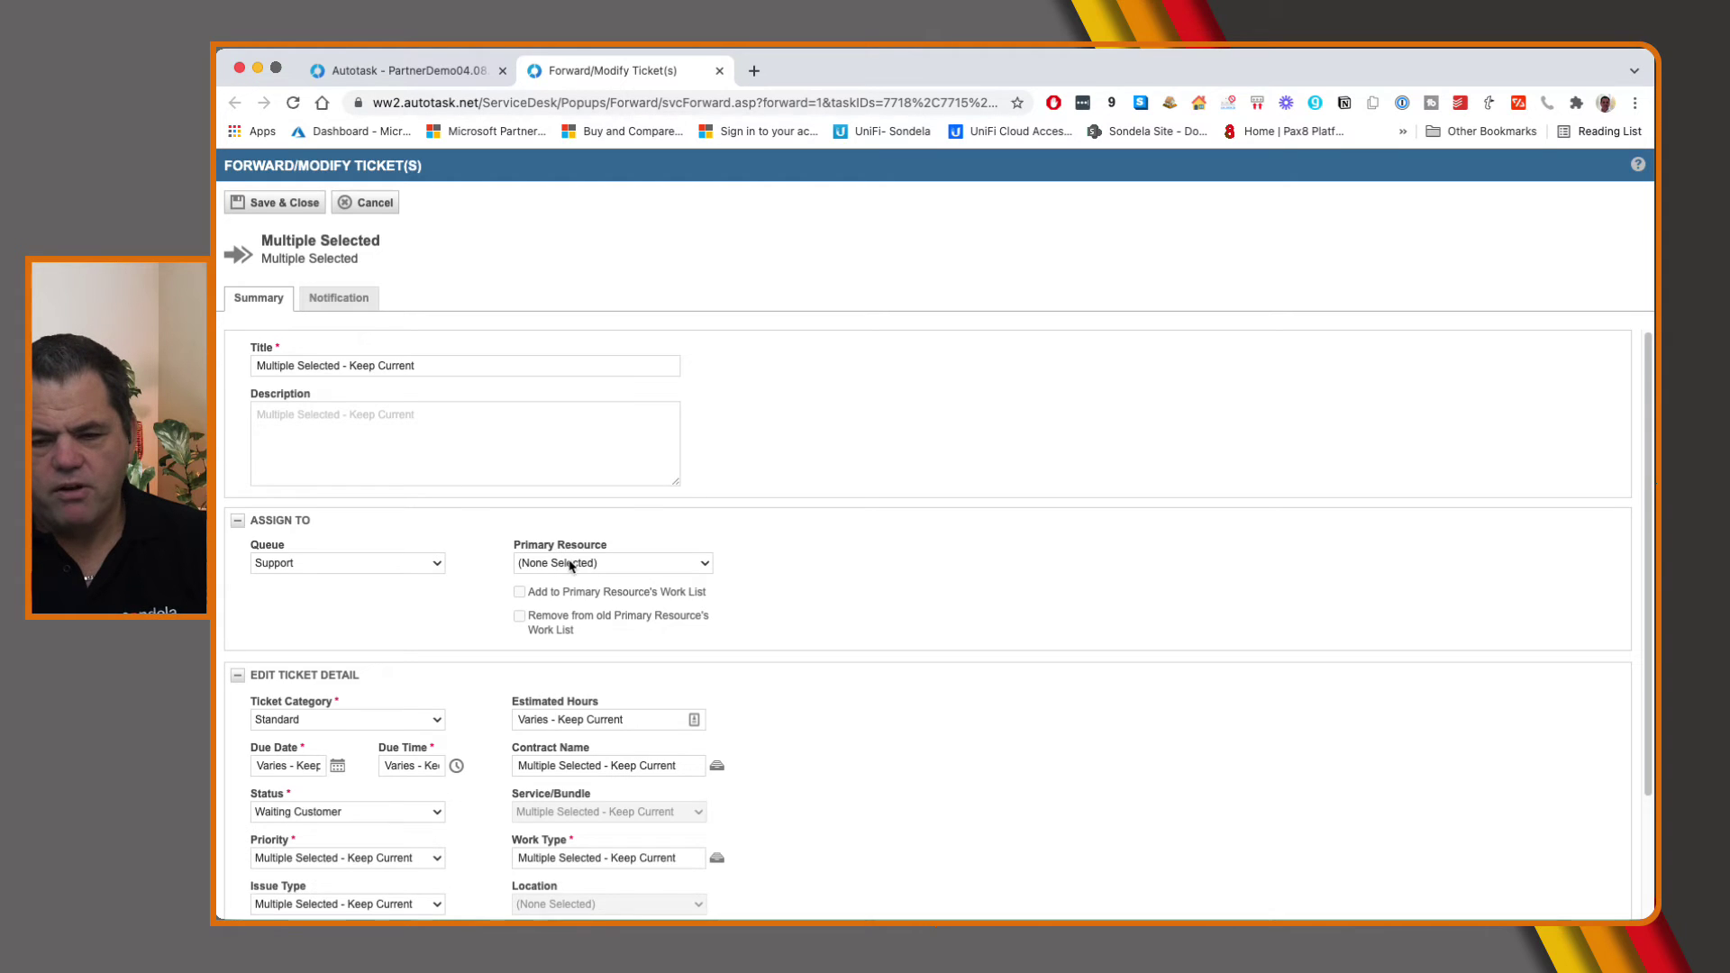
left_click(579, 566)
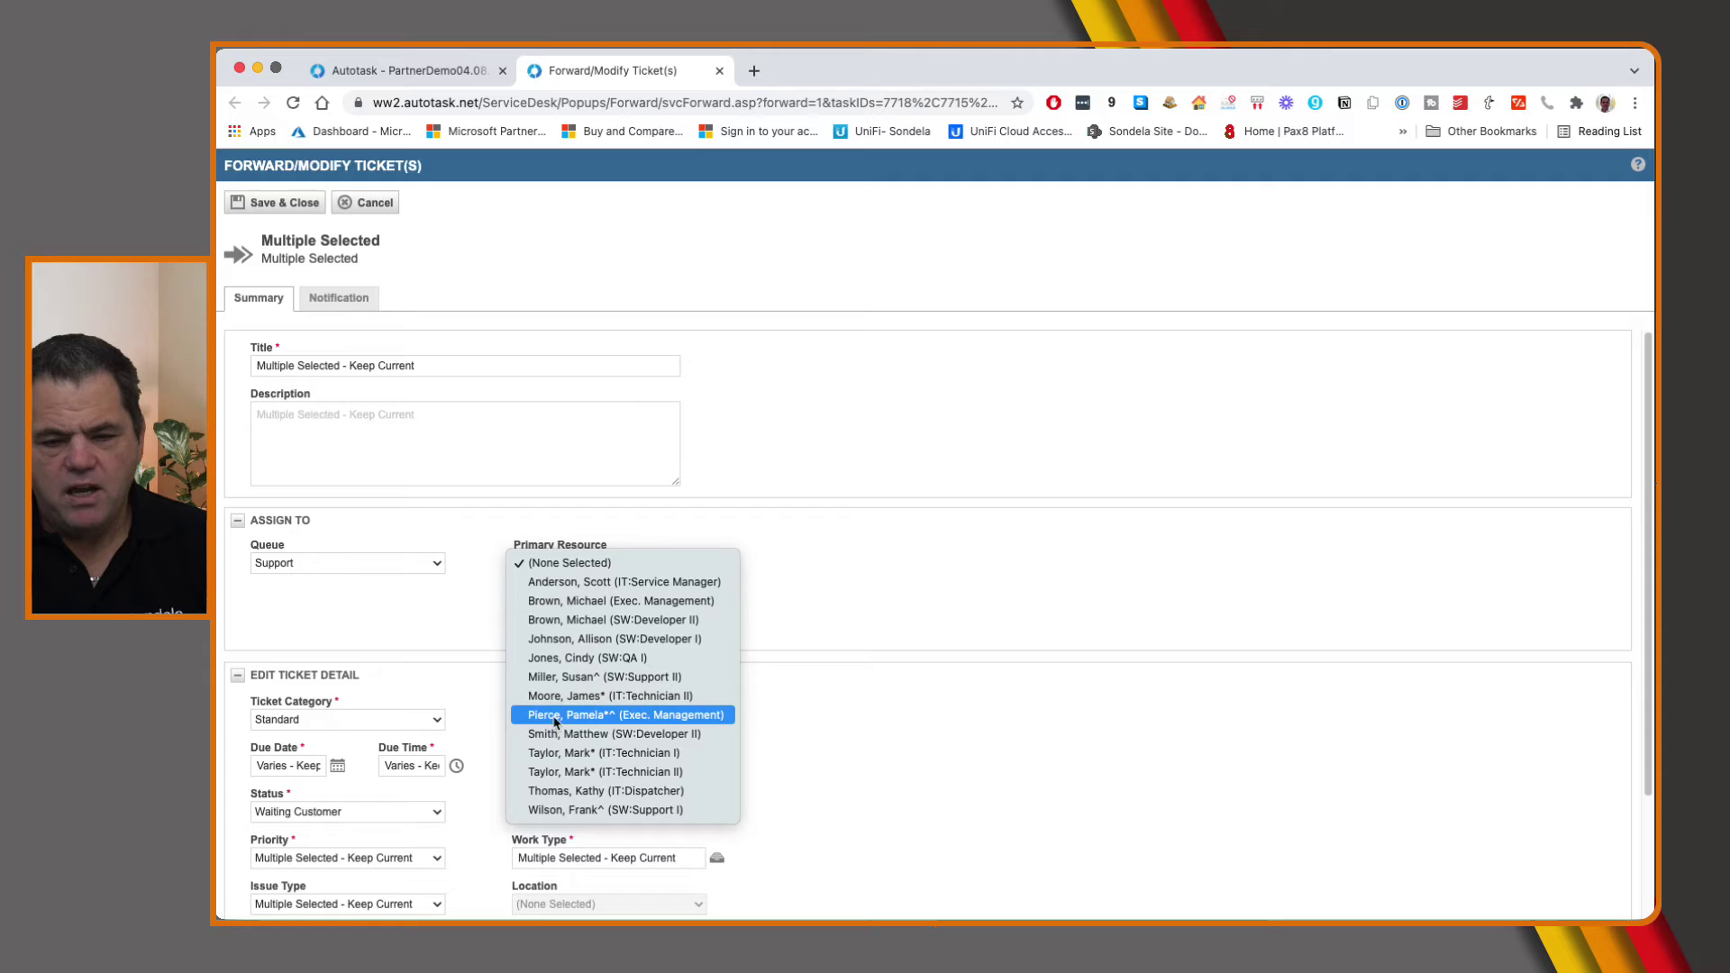
left_click(364, 816)
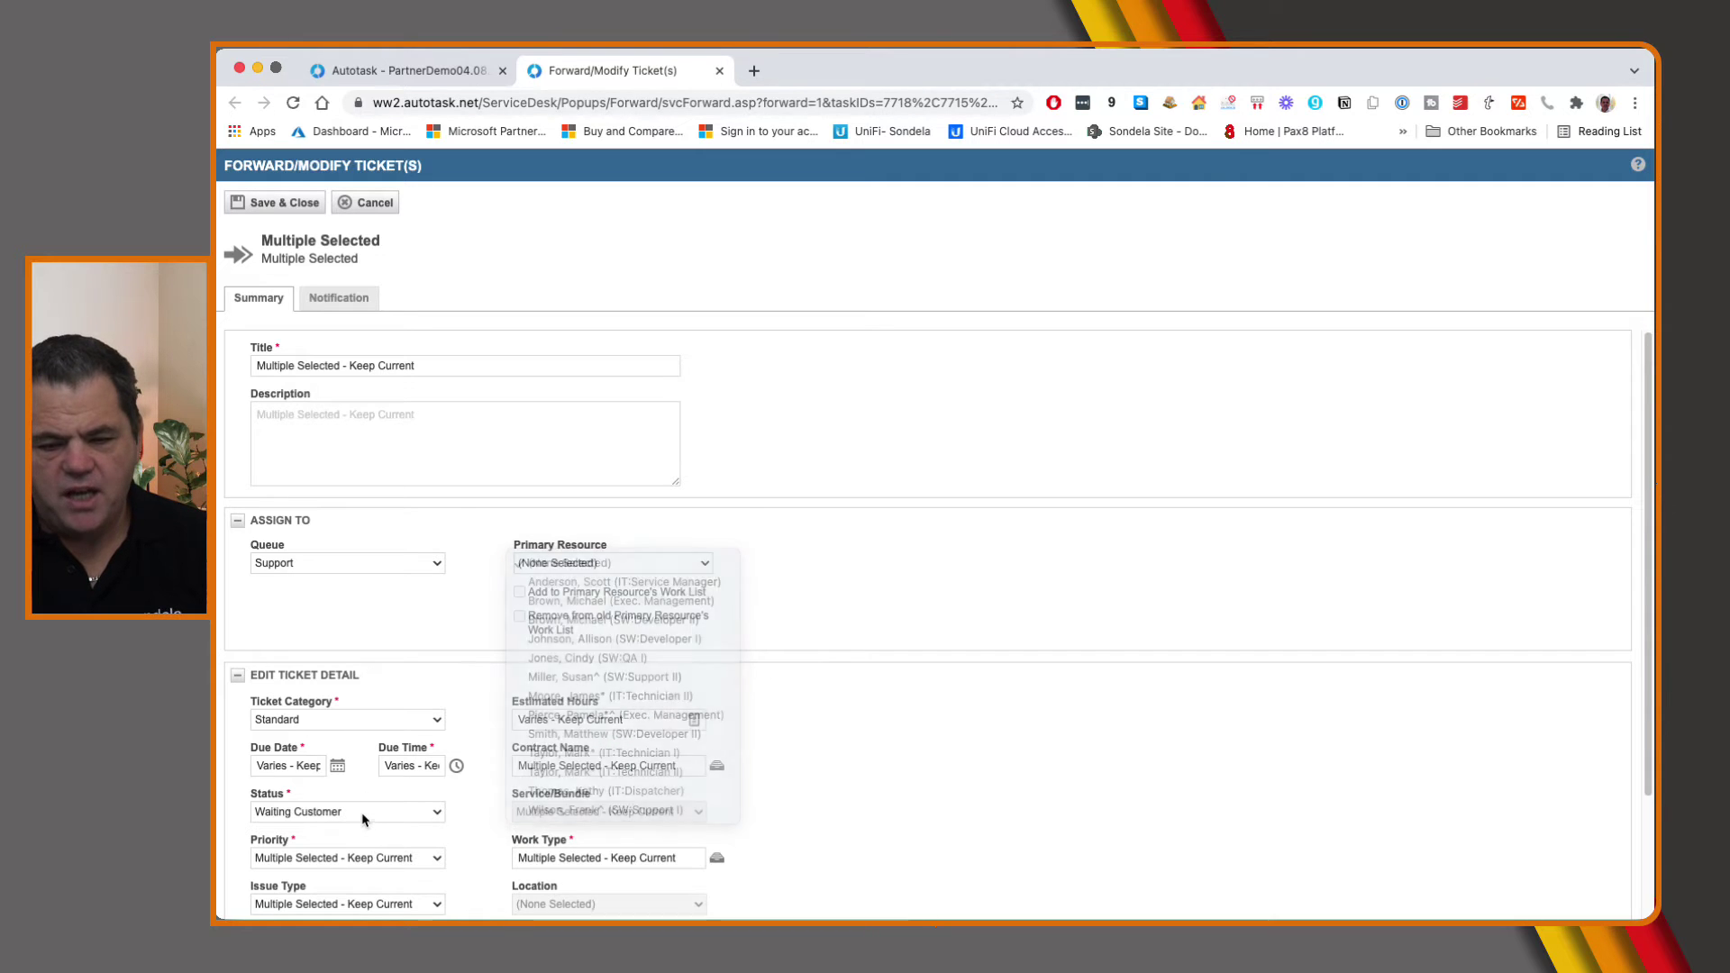
left_click(364, 813)
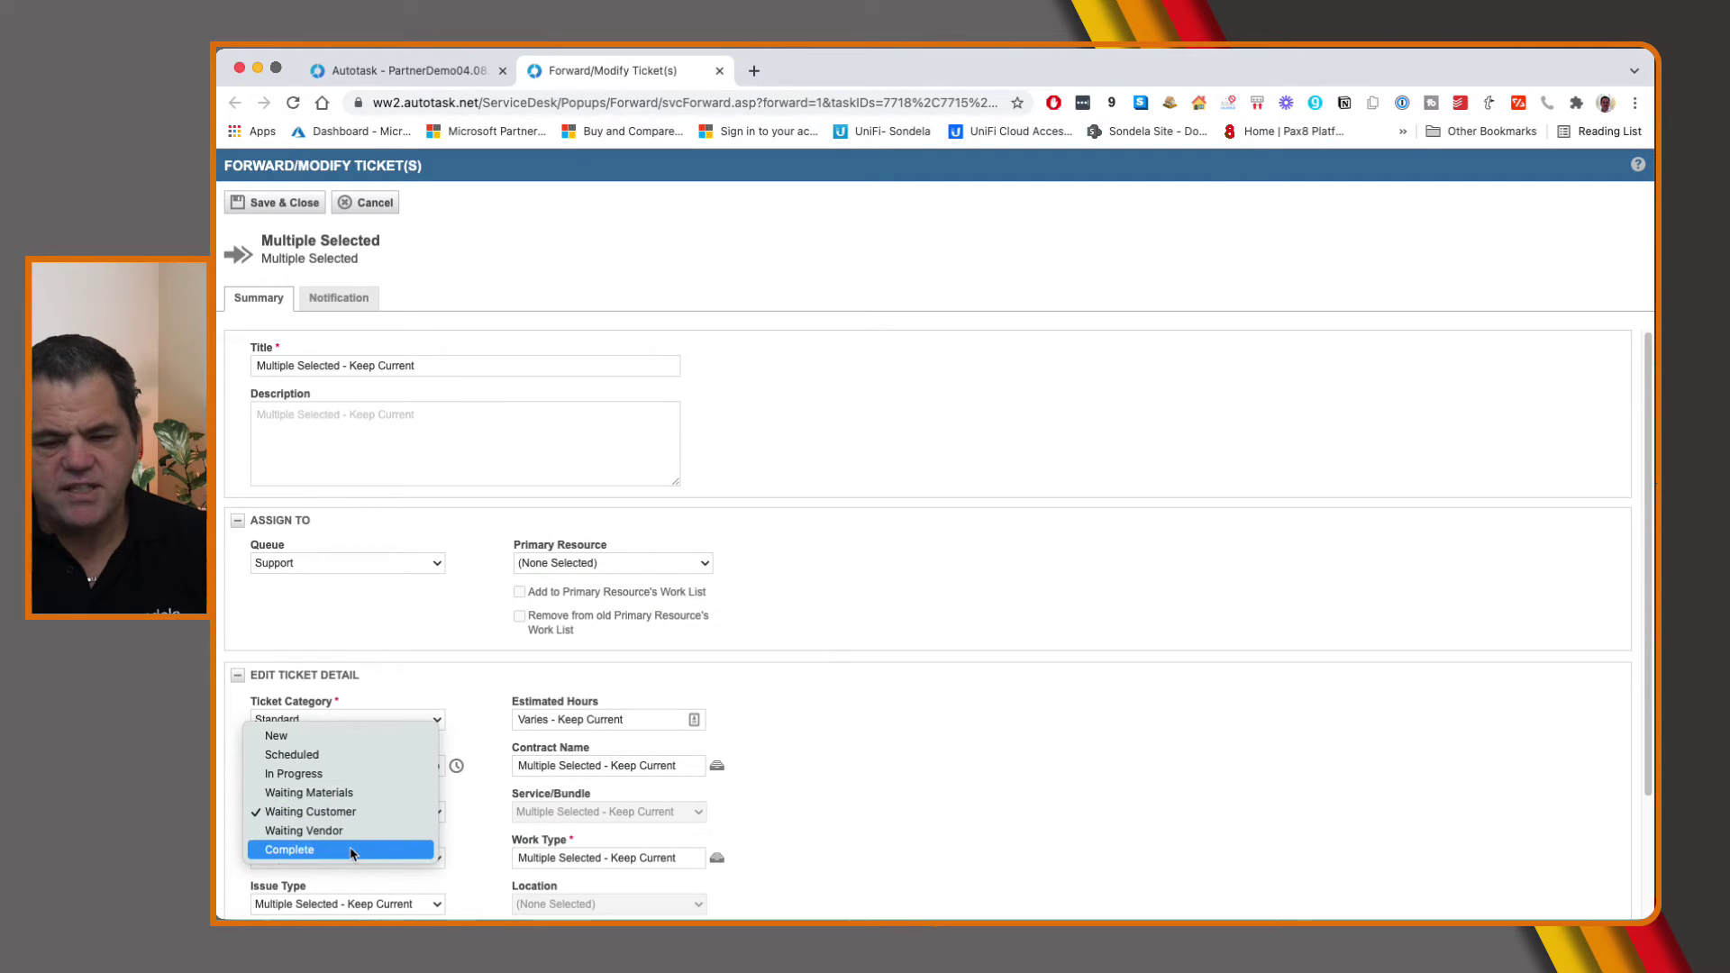
left_click(351, 851)
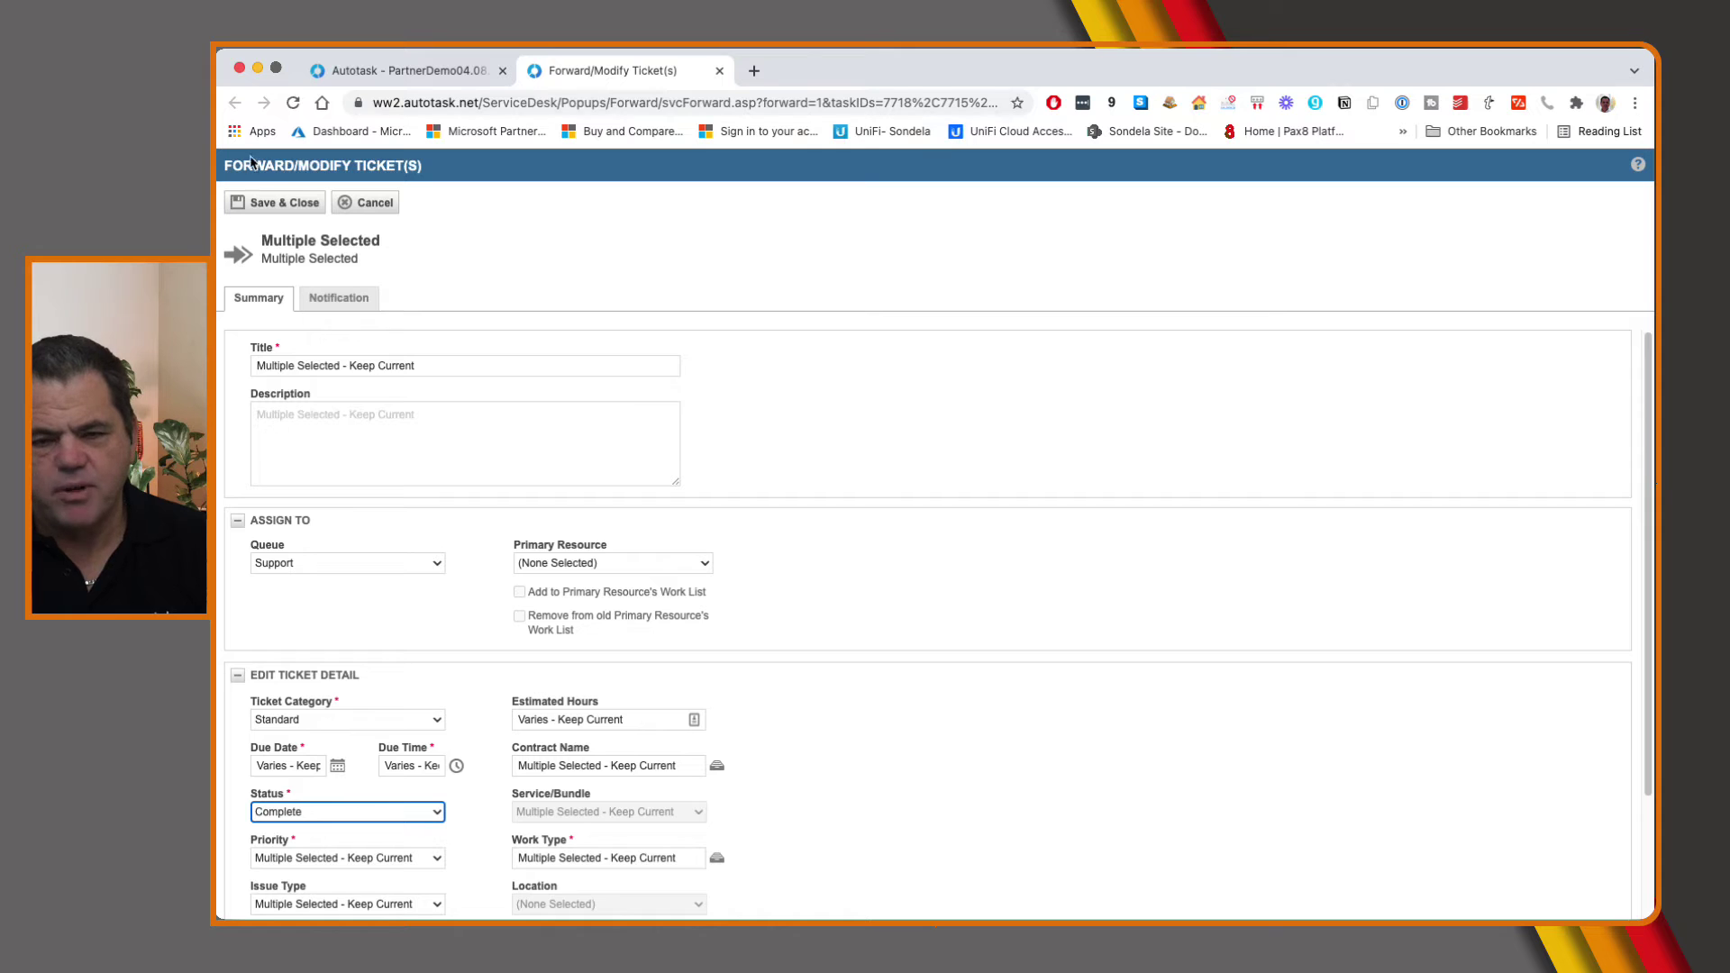
left_click(277, 202)
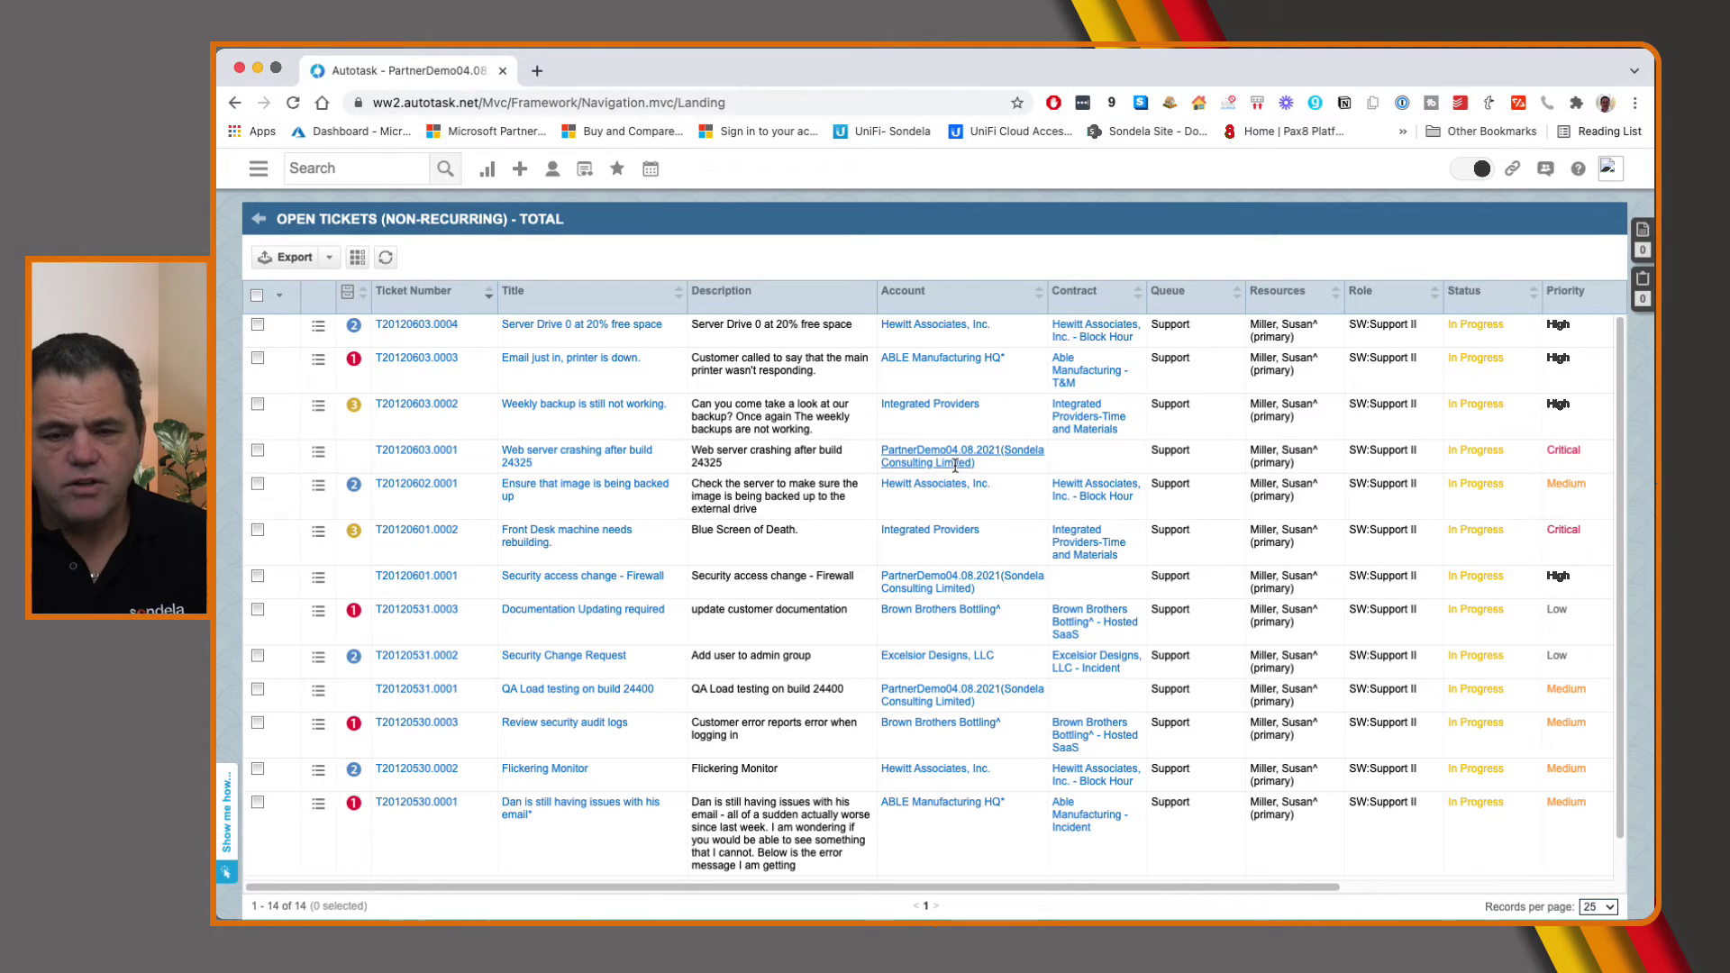
- Select all 14 open tickets and show the bulk actions menu
left_click(257, 295)
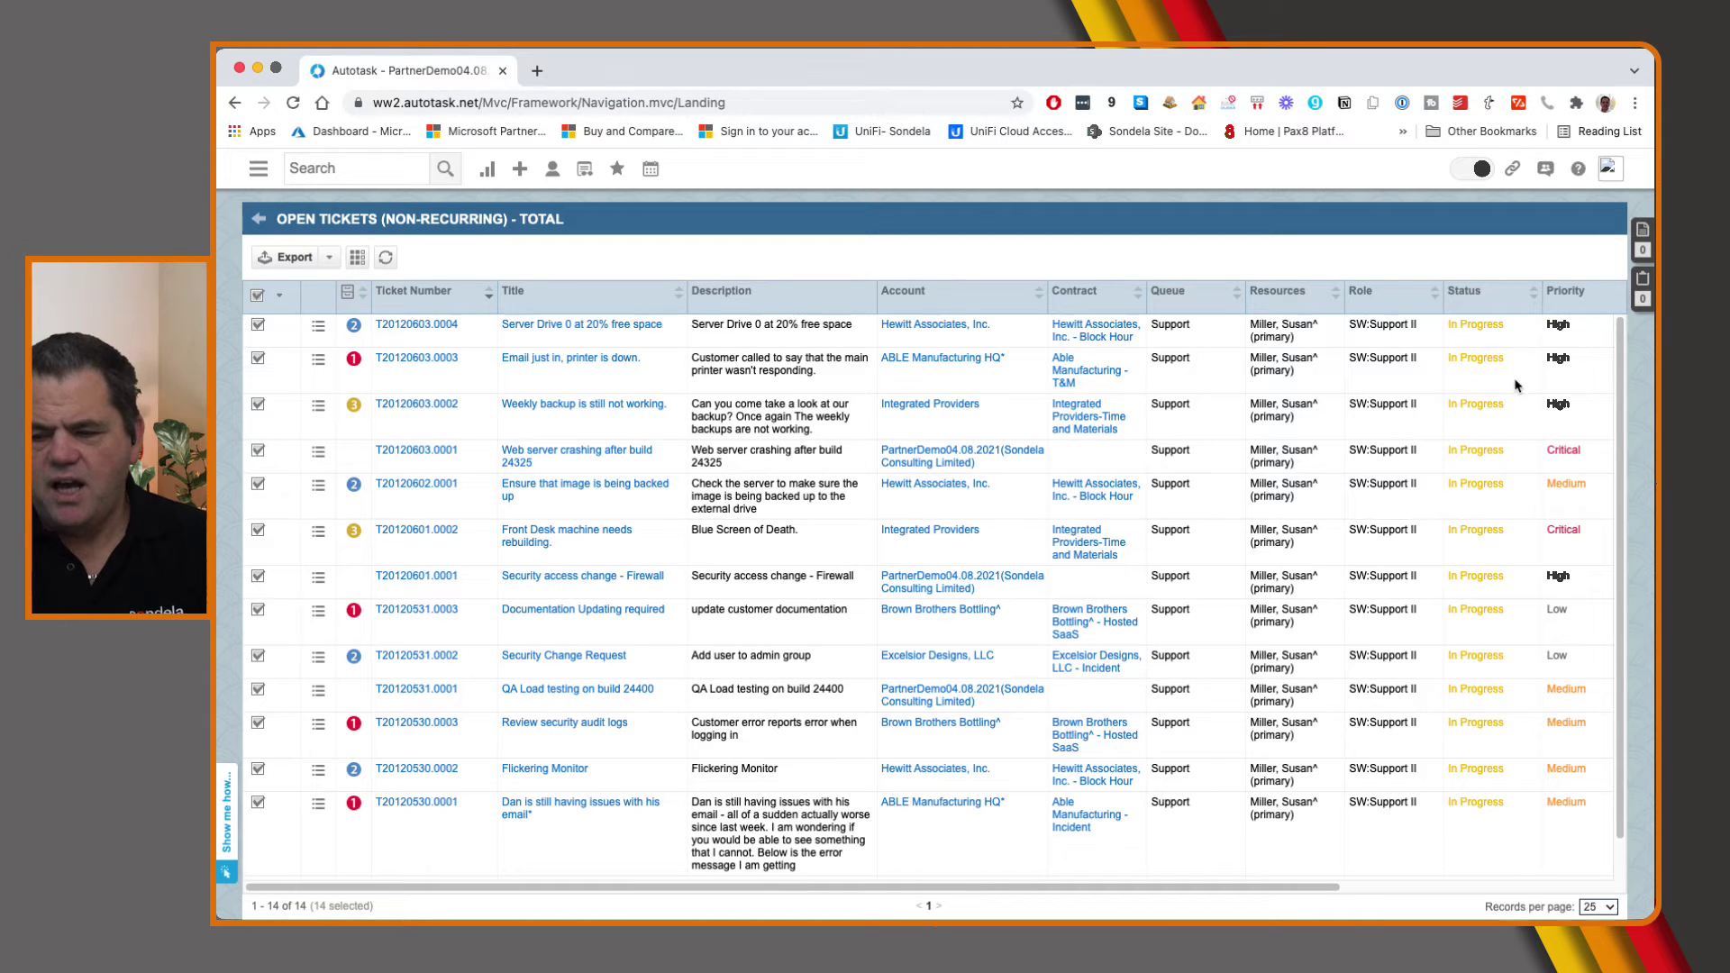
left_click(280, 296)
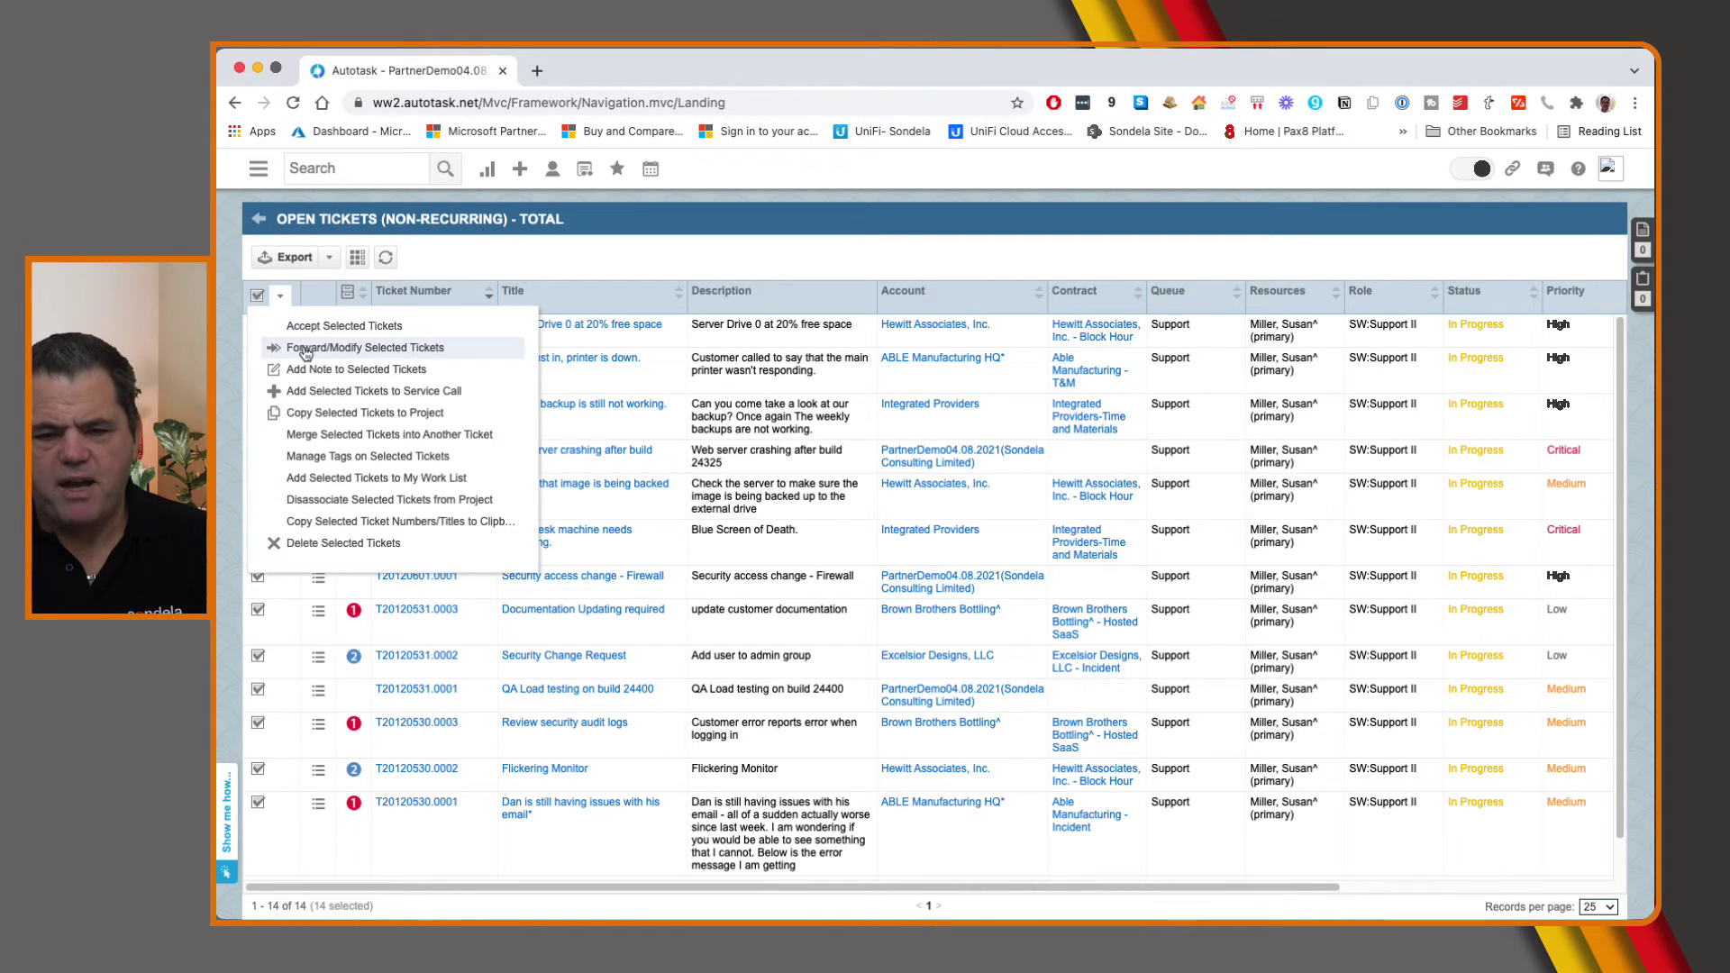
- In Forward/Modify, set queue Support - L2, primary resource IT Technician I, and status New
left_click(373, 352)
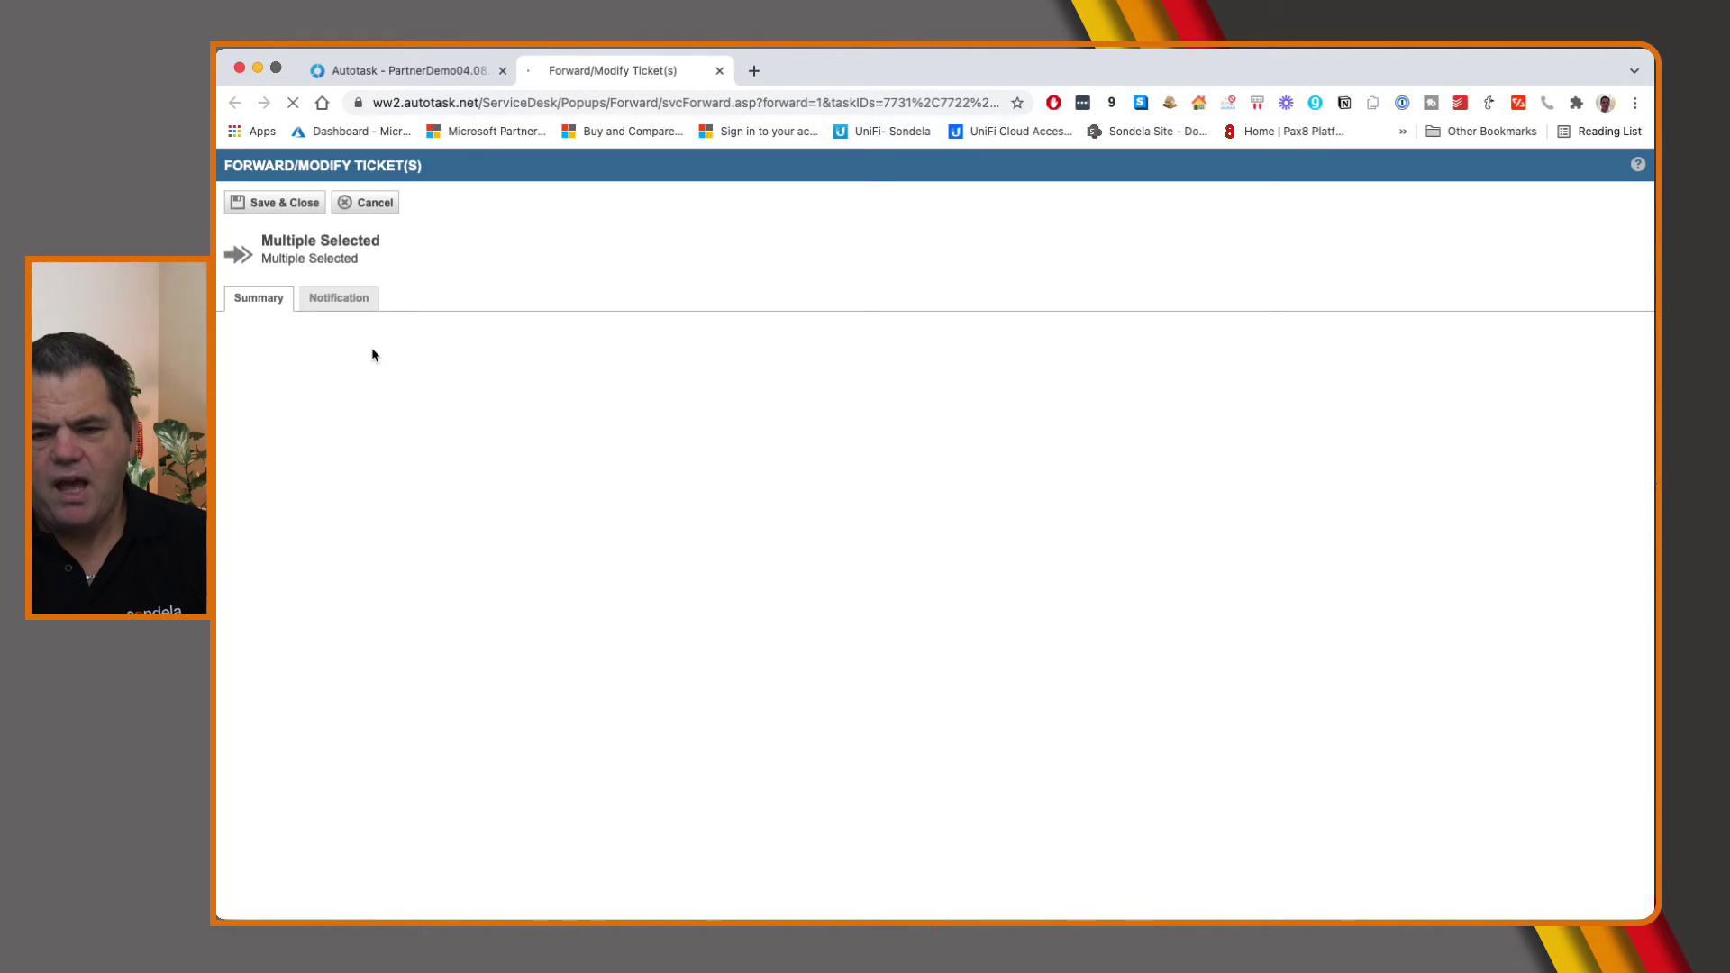
left_click(339, 563)
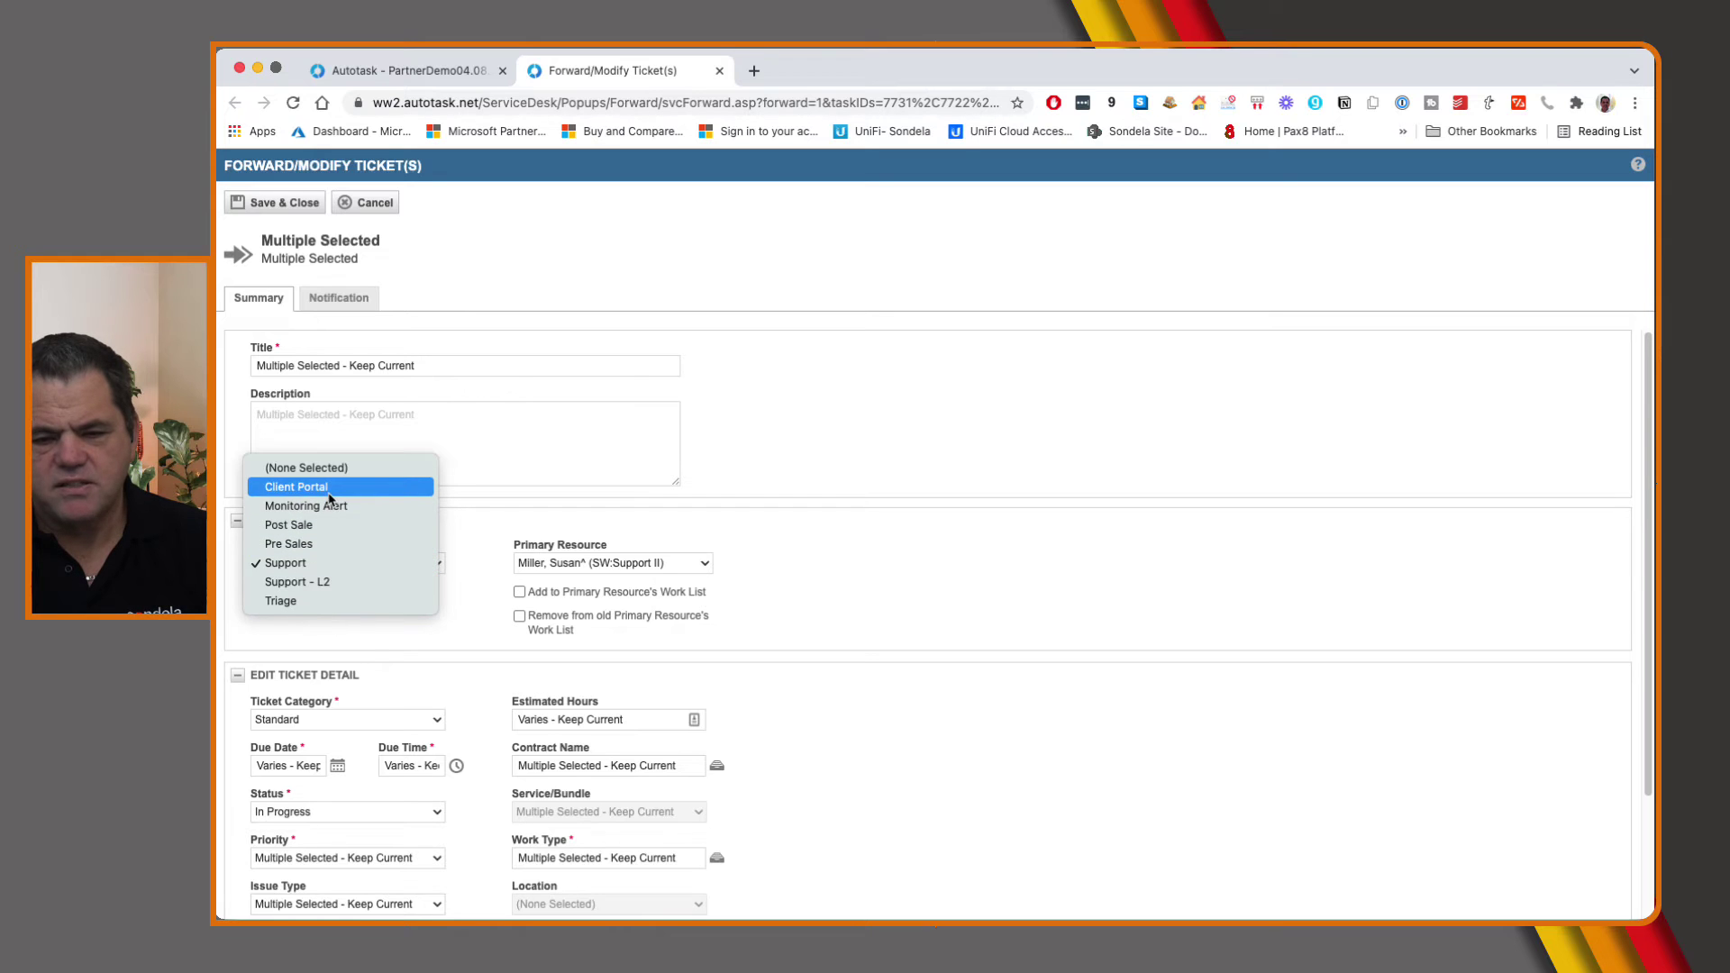
left_click(321, 582)
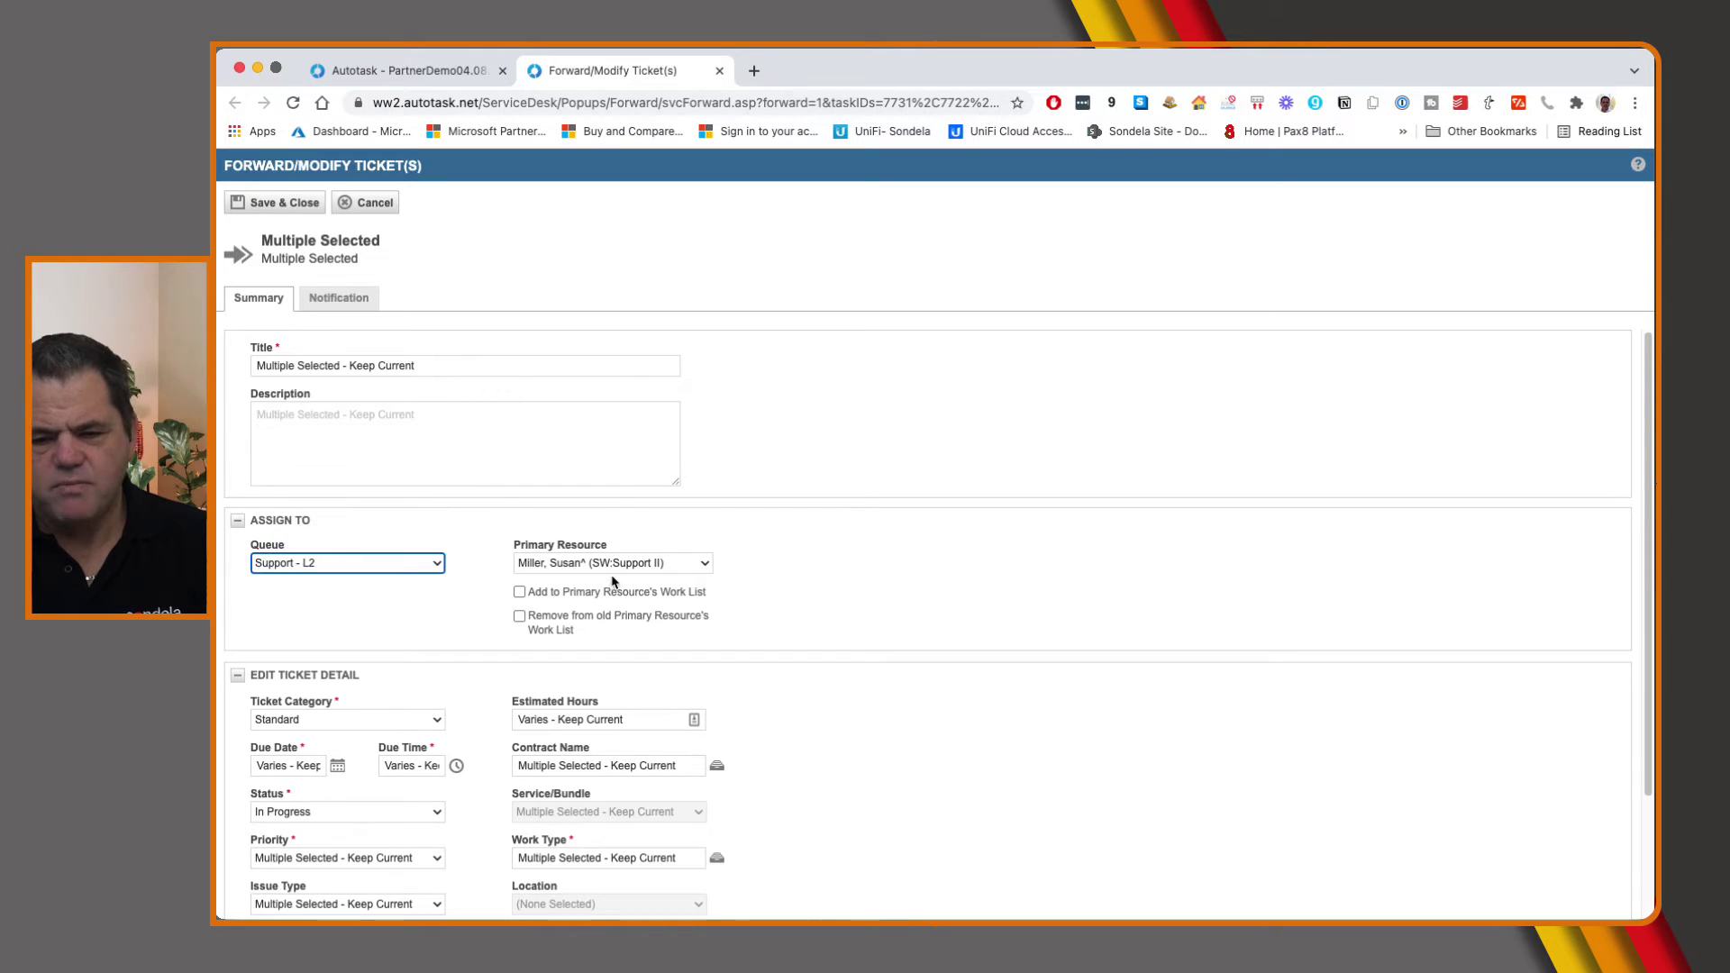
left_click(611, 567)
left_click(606, 640)
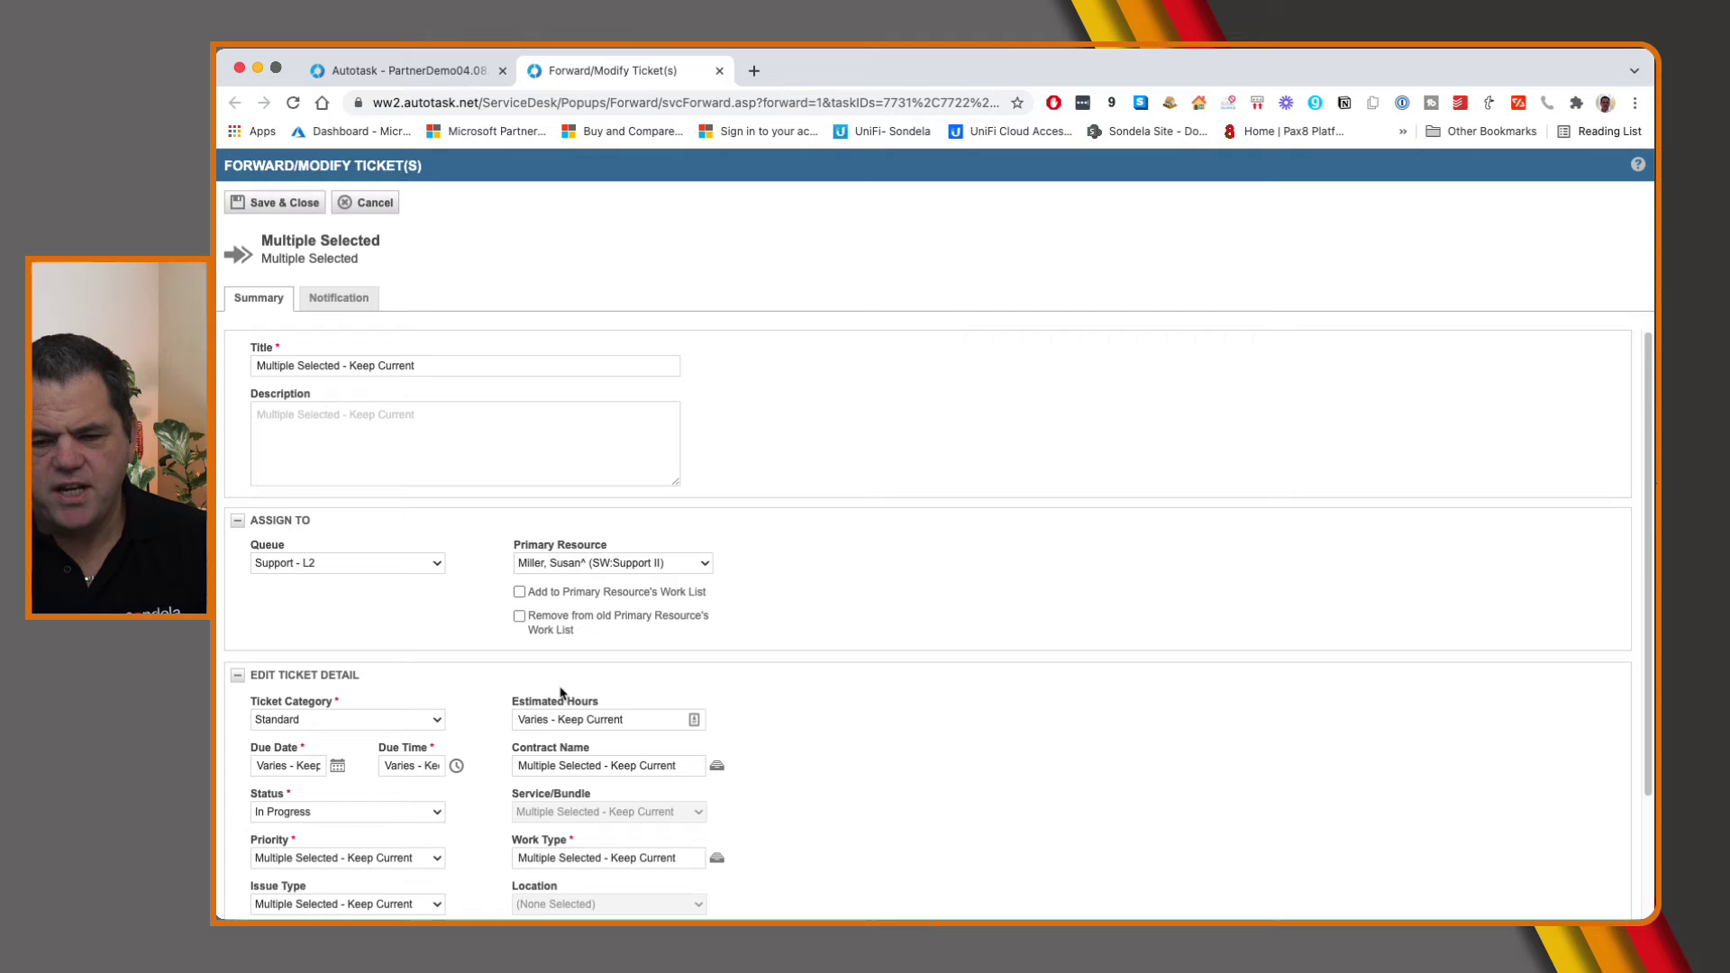
left_click(330, 817)
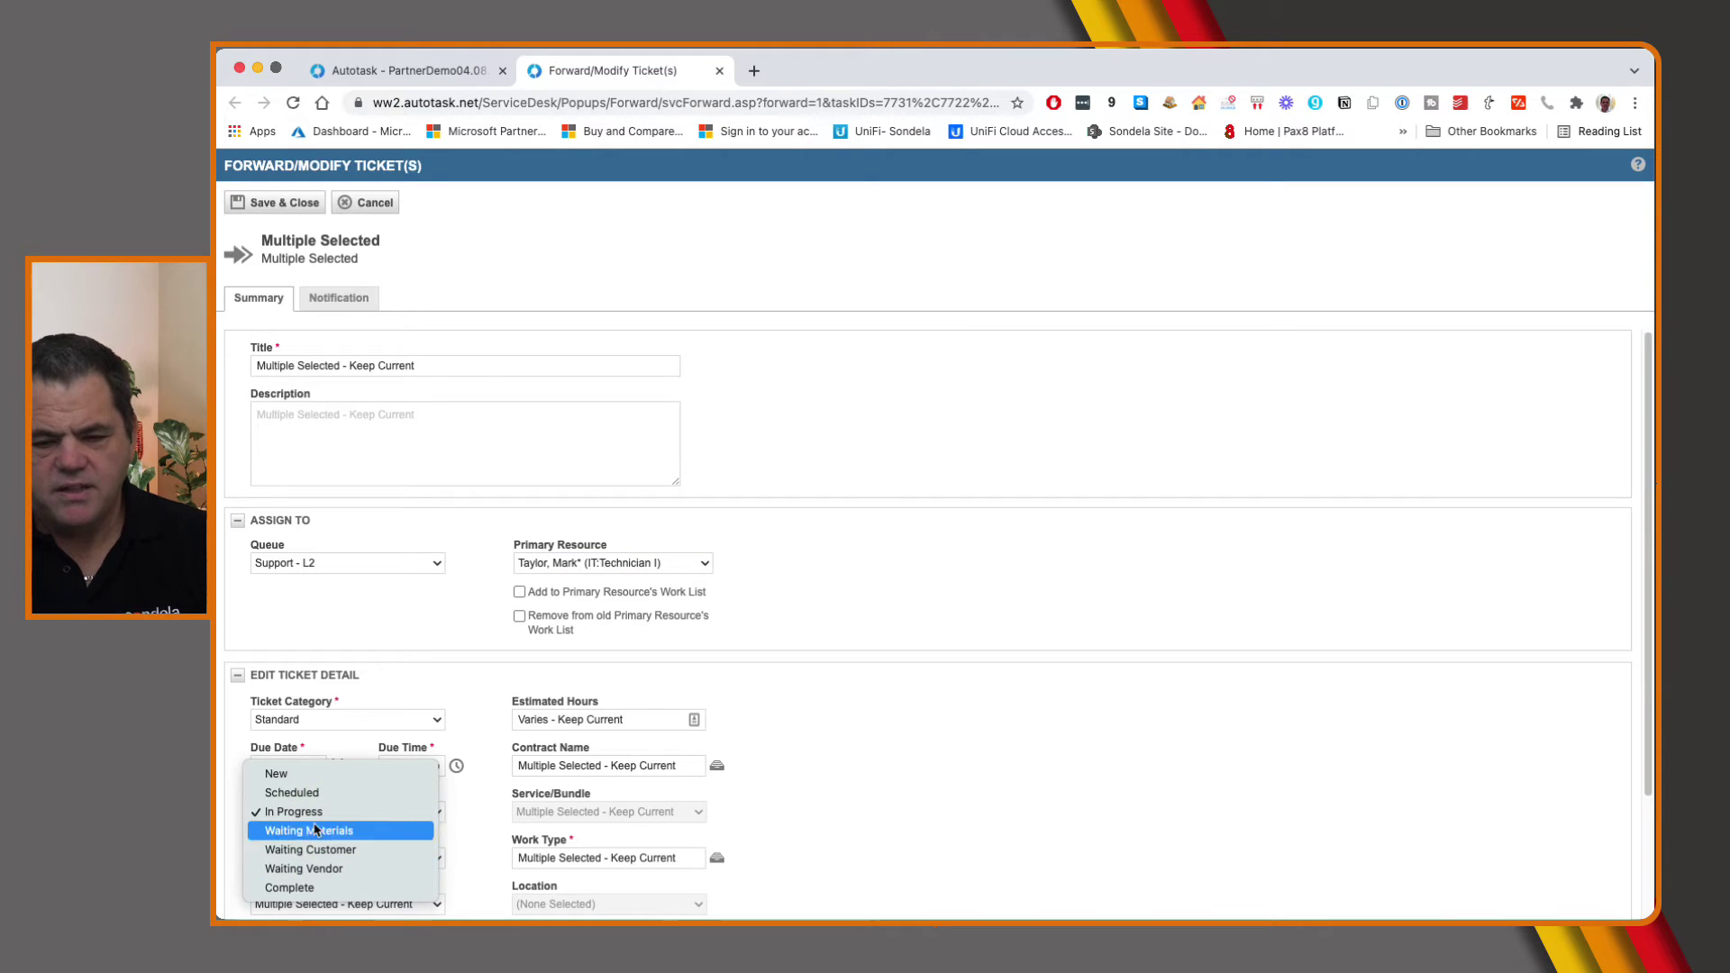
left_click(301, 777)
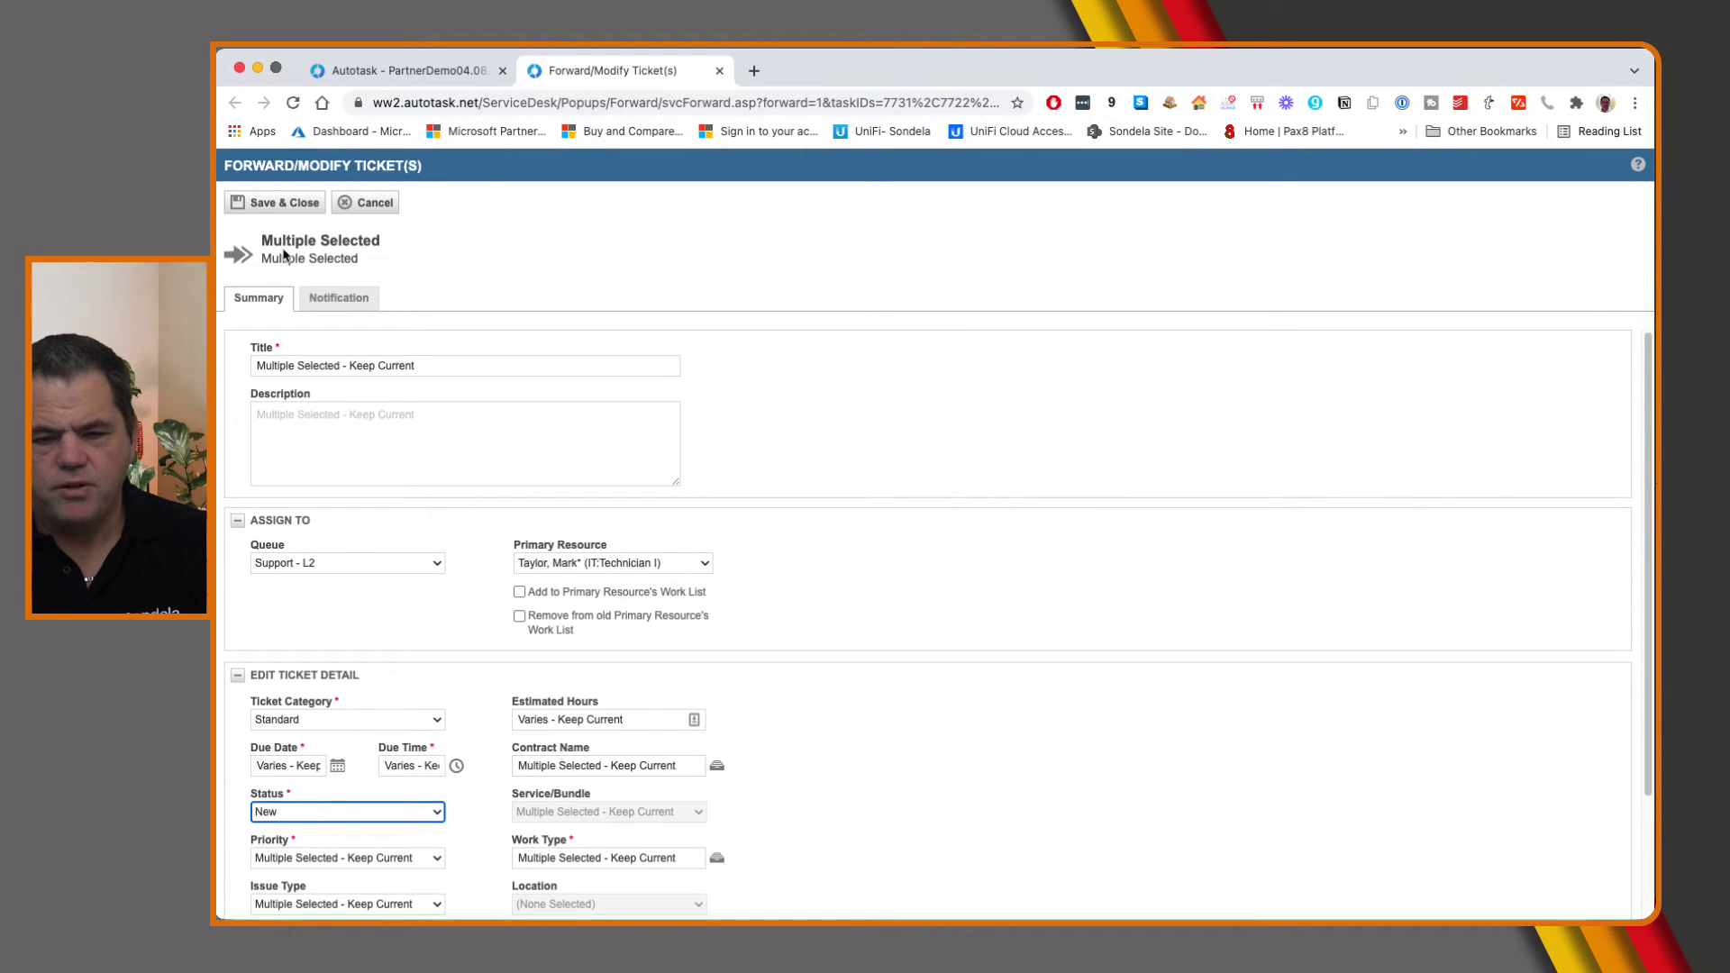
- Save the bulk edit so all 14 tickets show Support - L2 and New
left_click(275, 203)
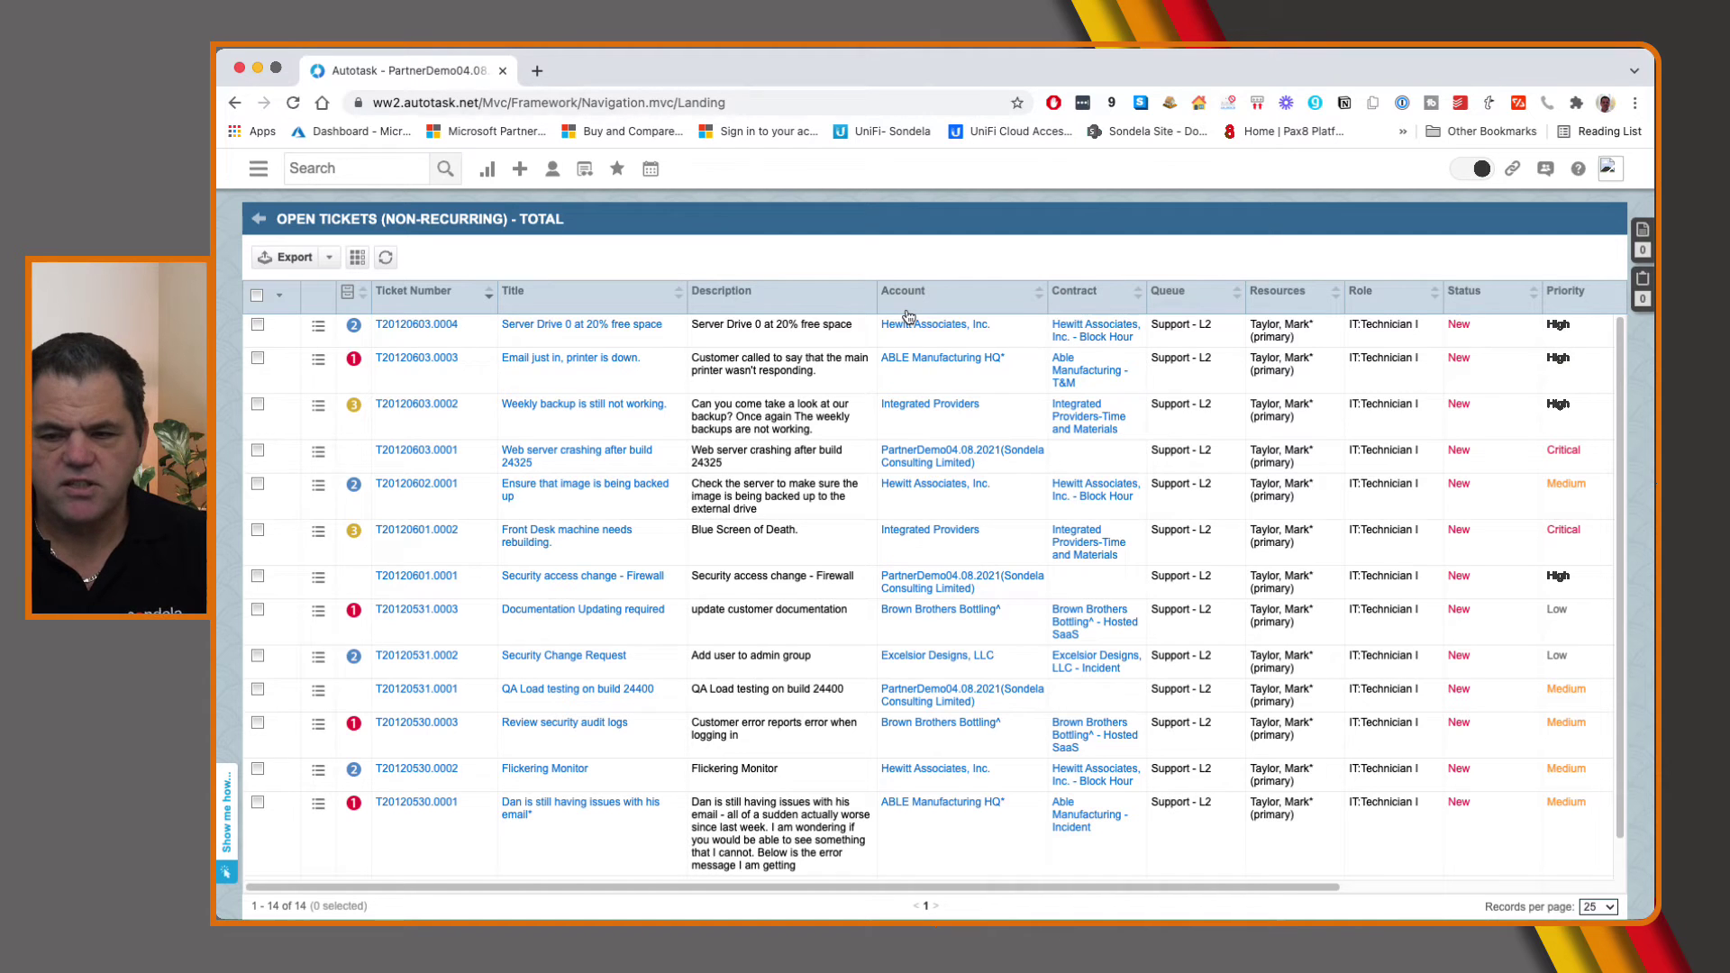
scroll(386, 410, "down", 1)
scroll(419, 737, "down", 3)
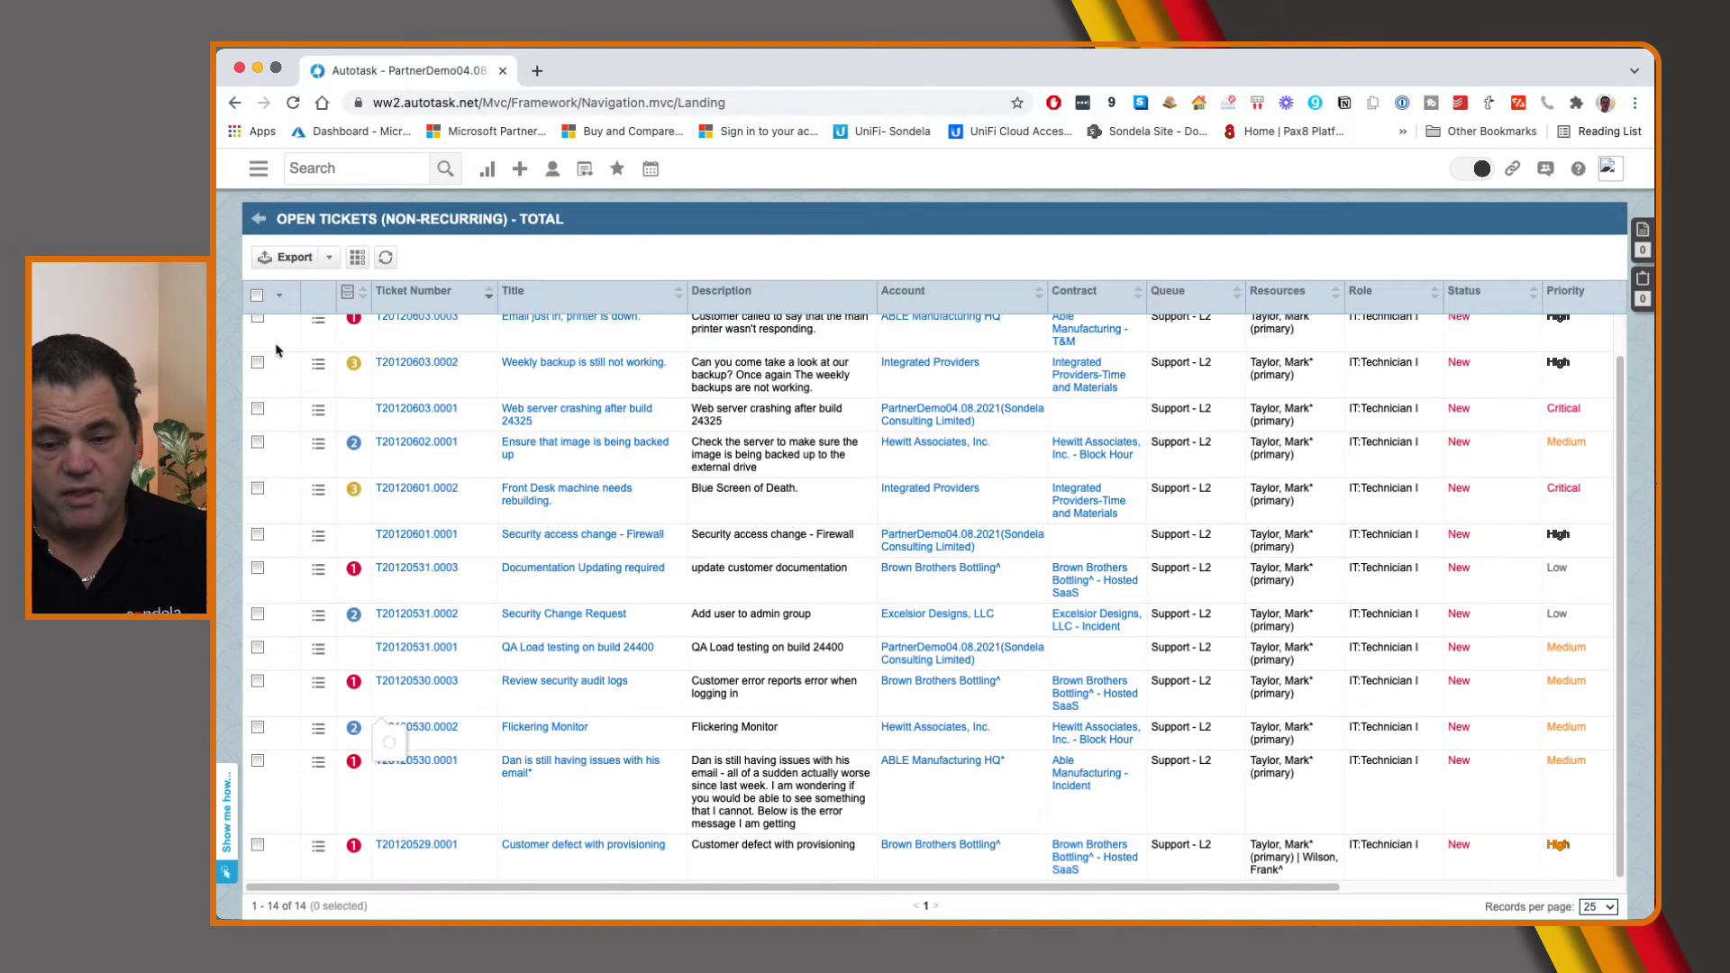
- Select only tickets T20120603.0001 and T20120602.0001 and show their bulk actions
left_click(258, 295)
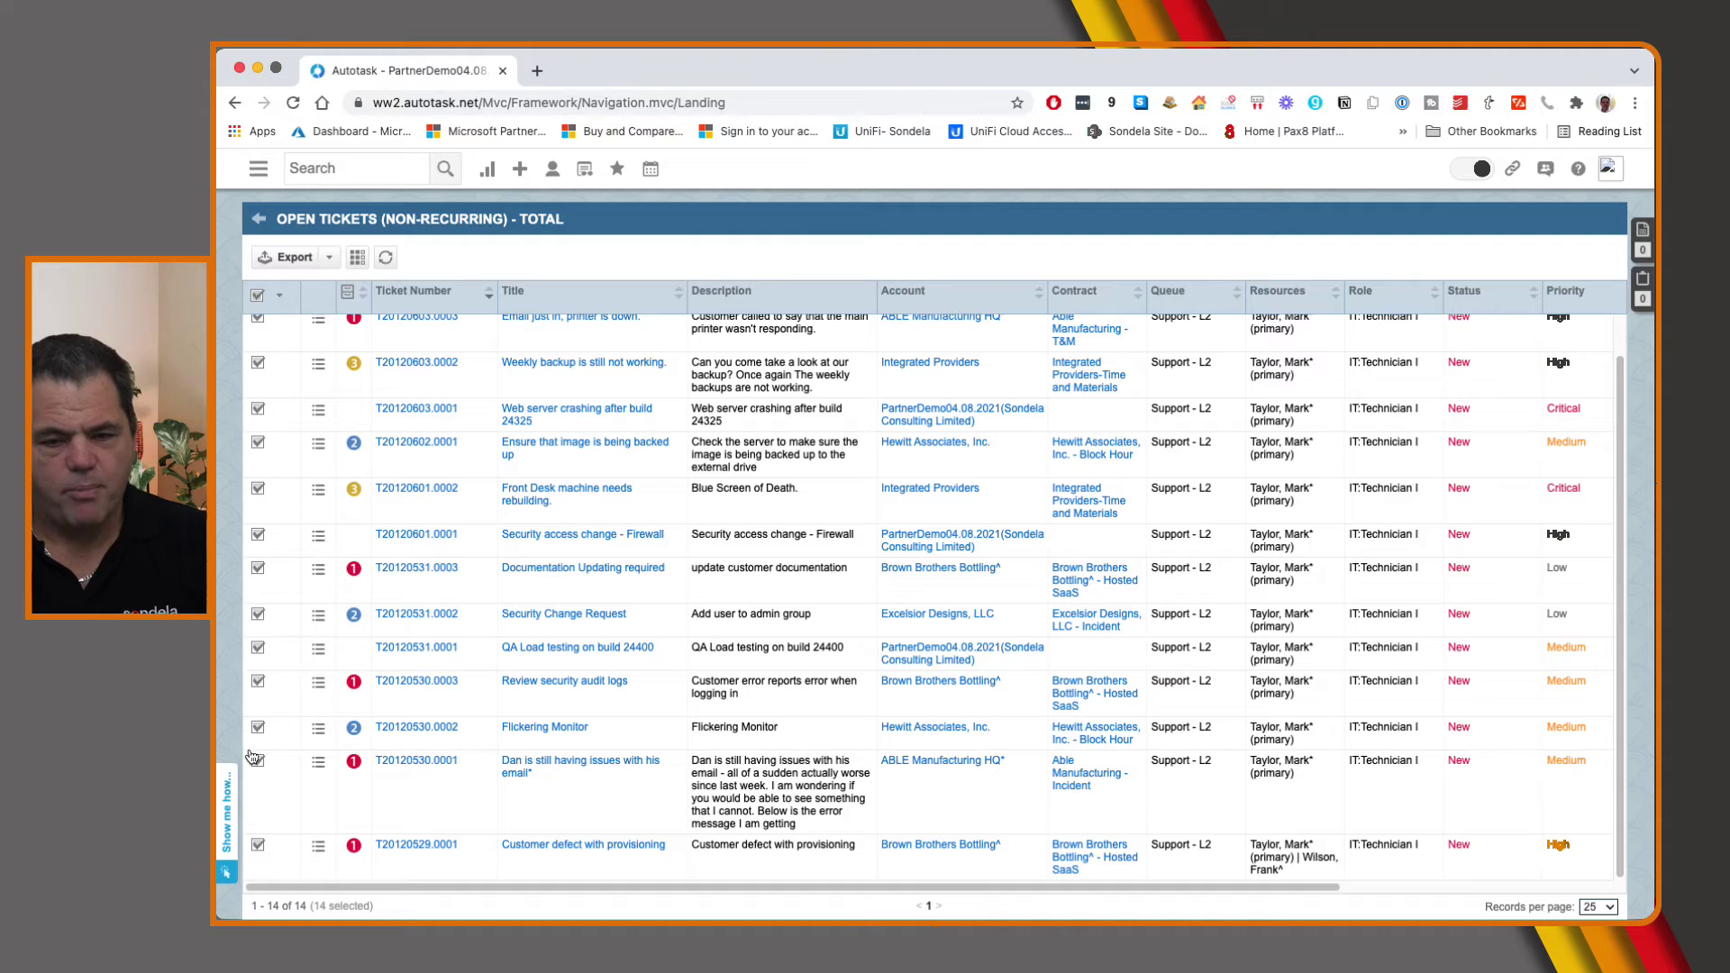
left_click(258, 295)
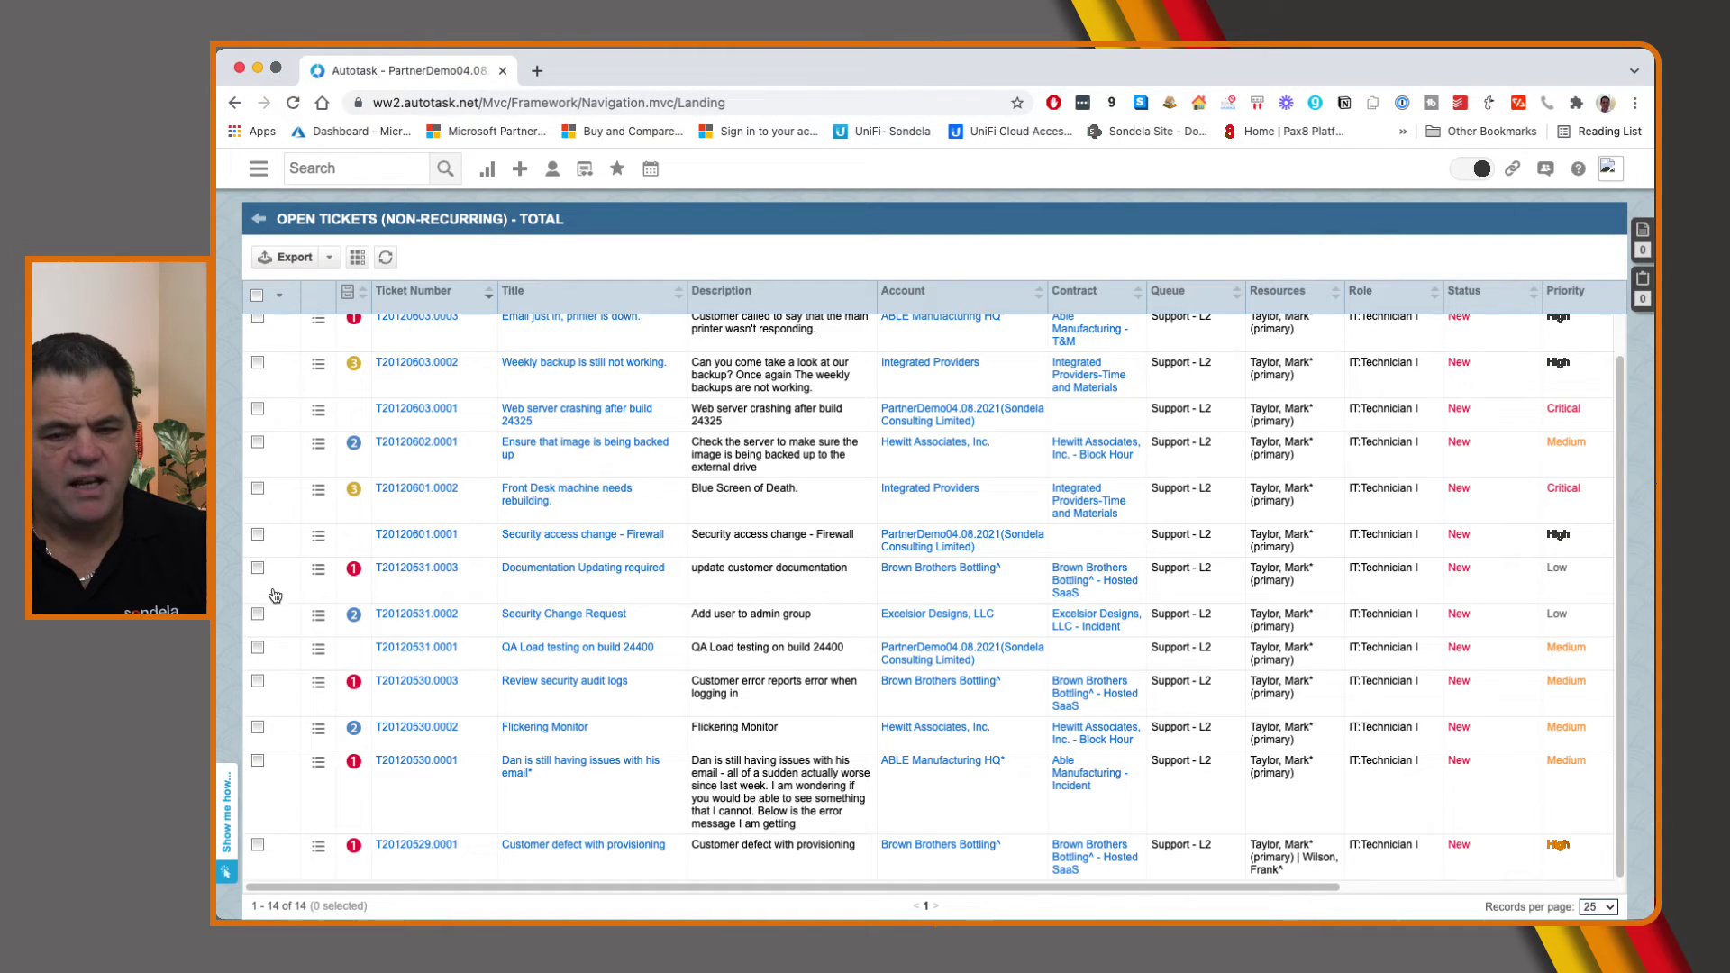
left_click(258, 409)
left_click(258, 442)
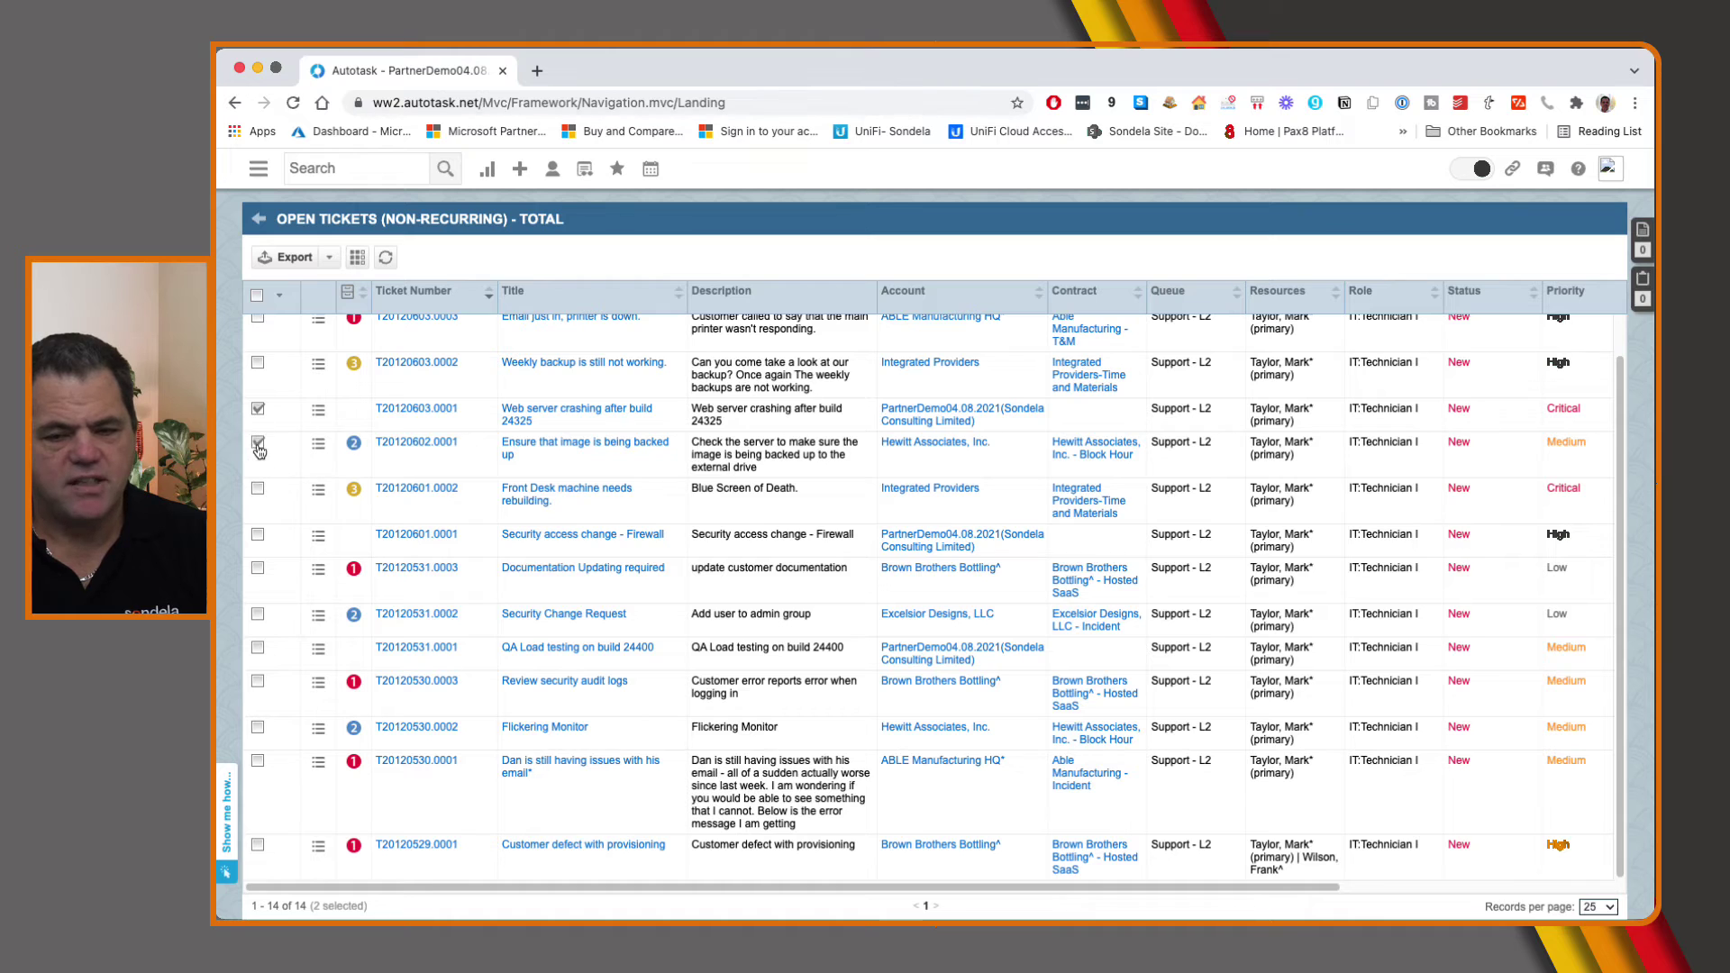
left_click(279, 295)
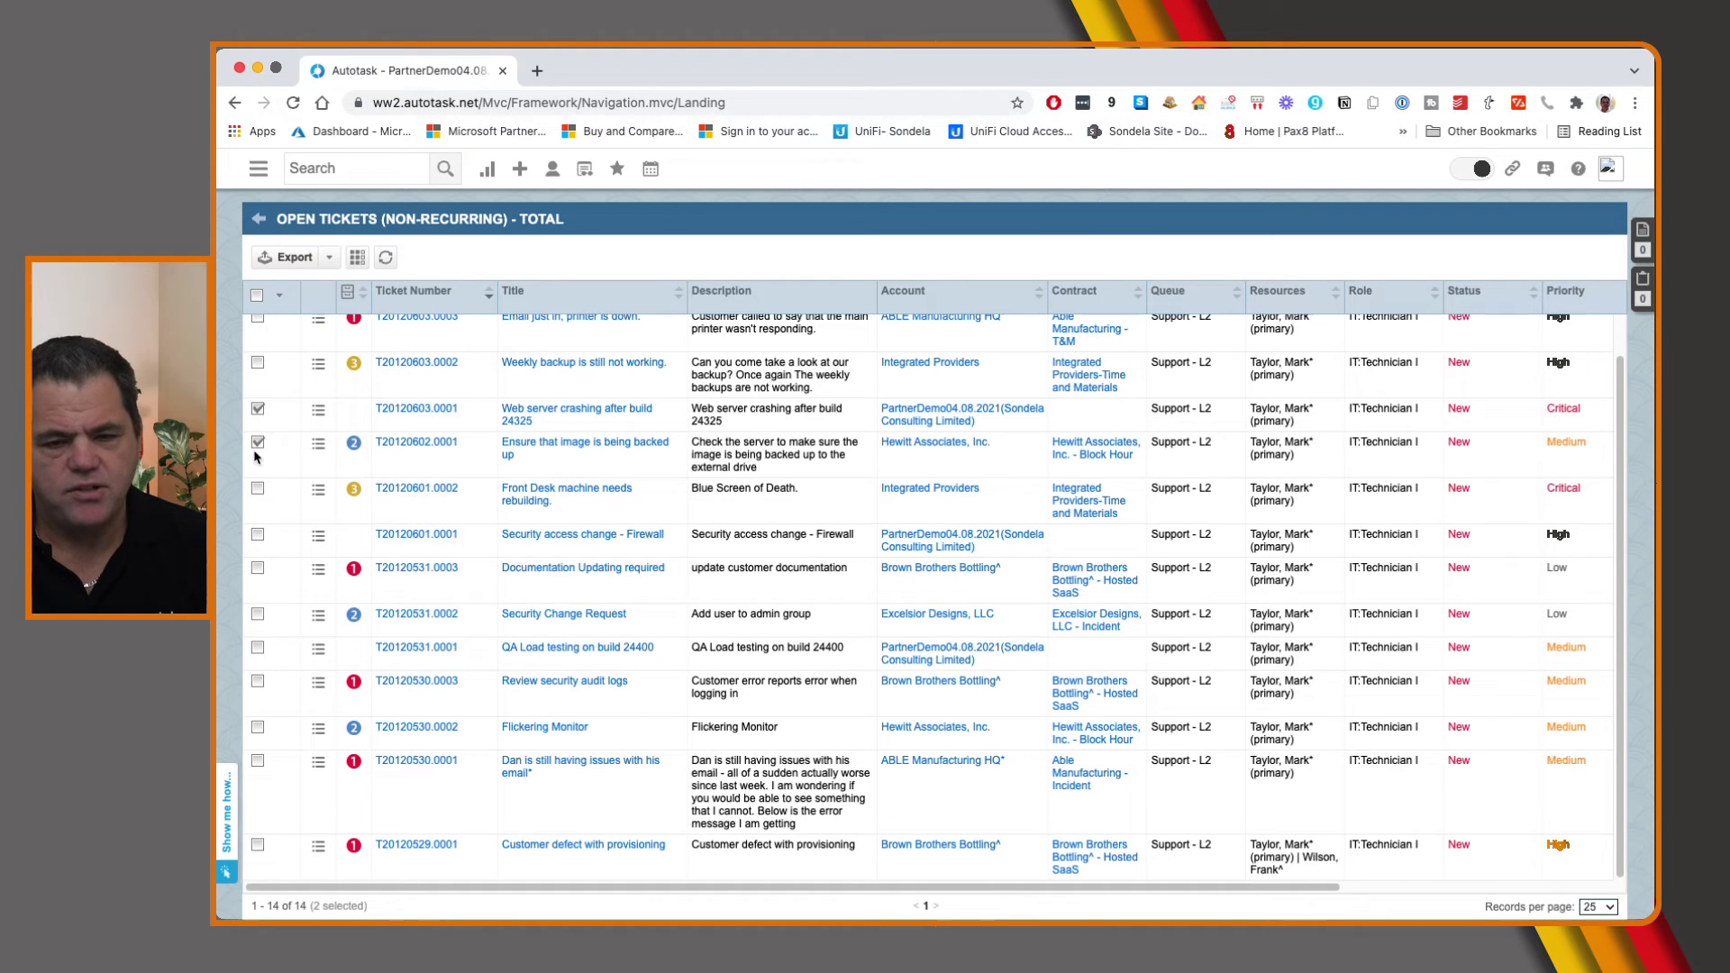
- Close the ticket actions dropdown unused and bring up the personal MY... navigation menu
left_click(279, 295)
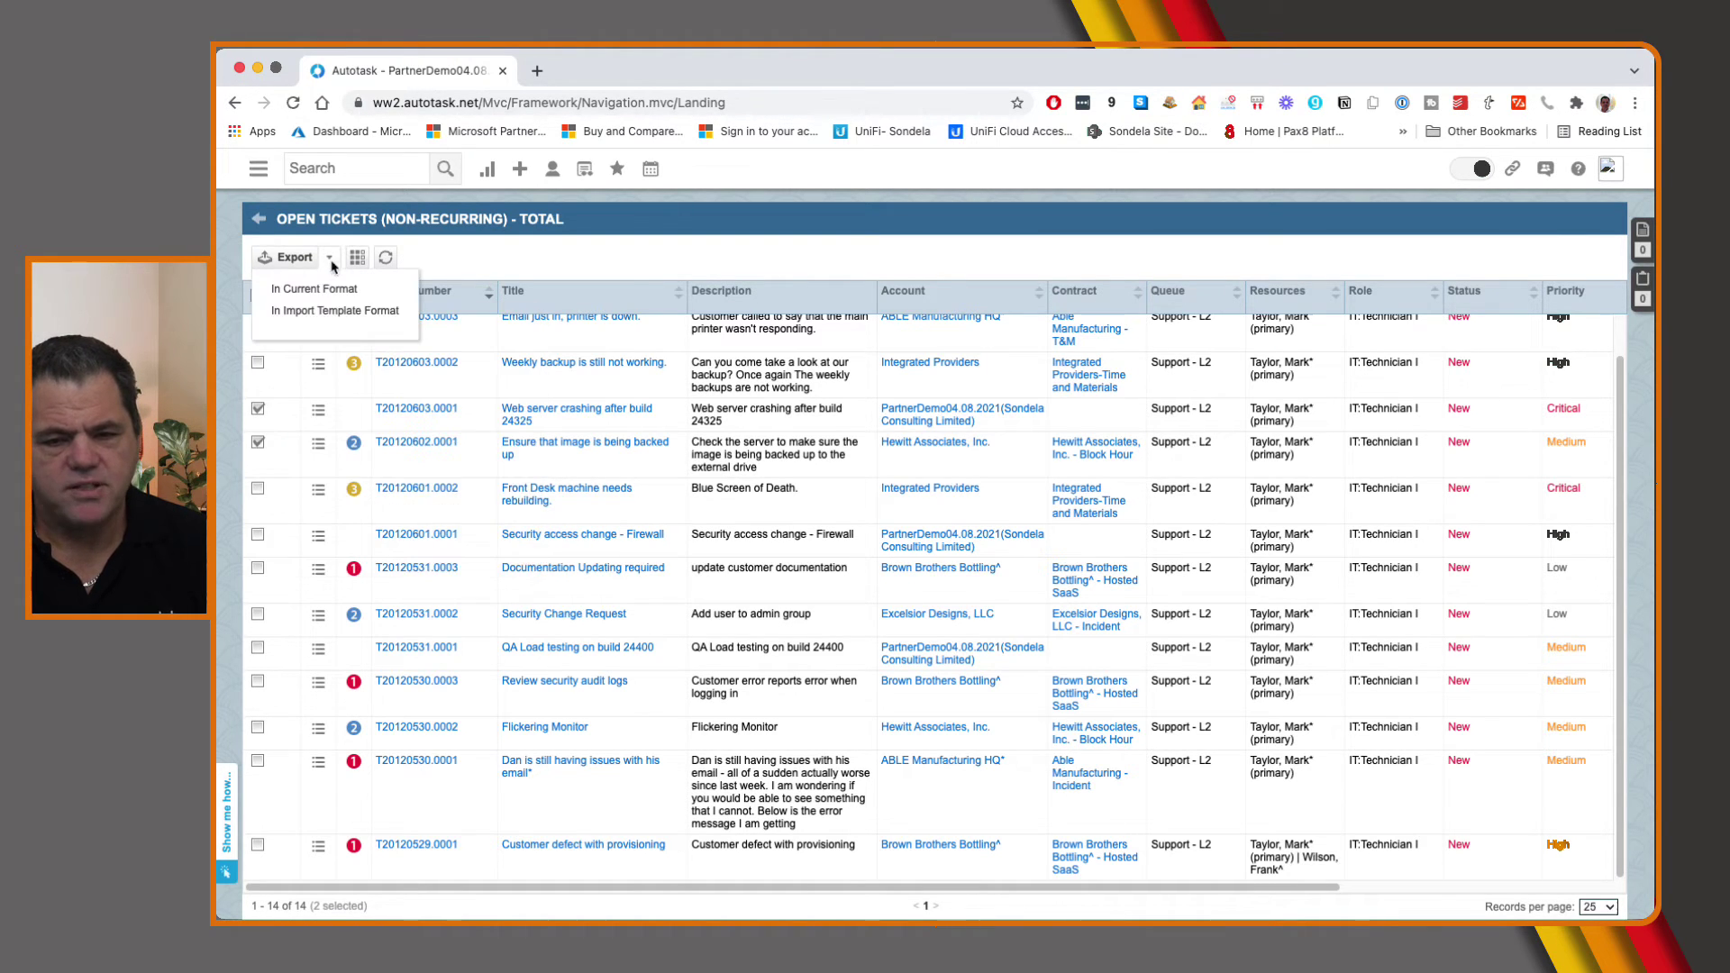
left_click(279, 296)
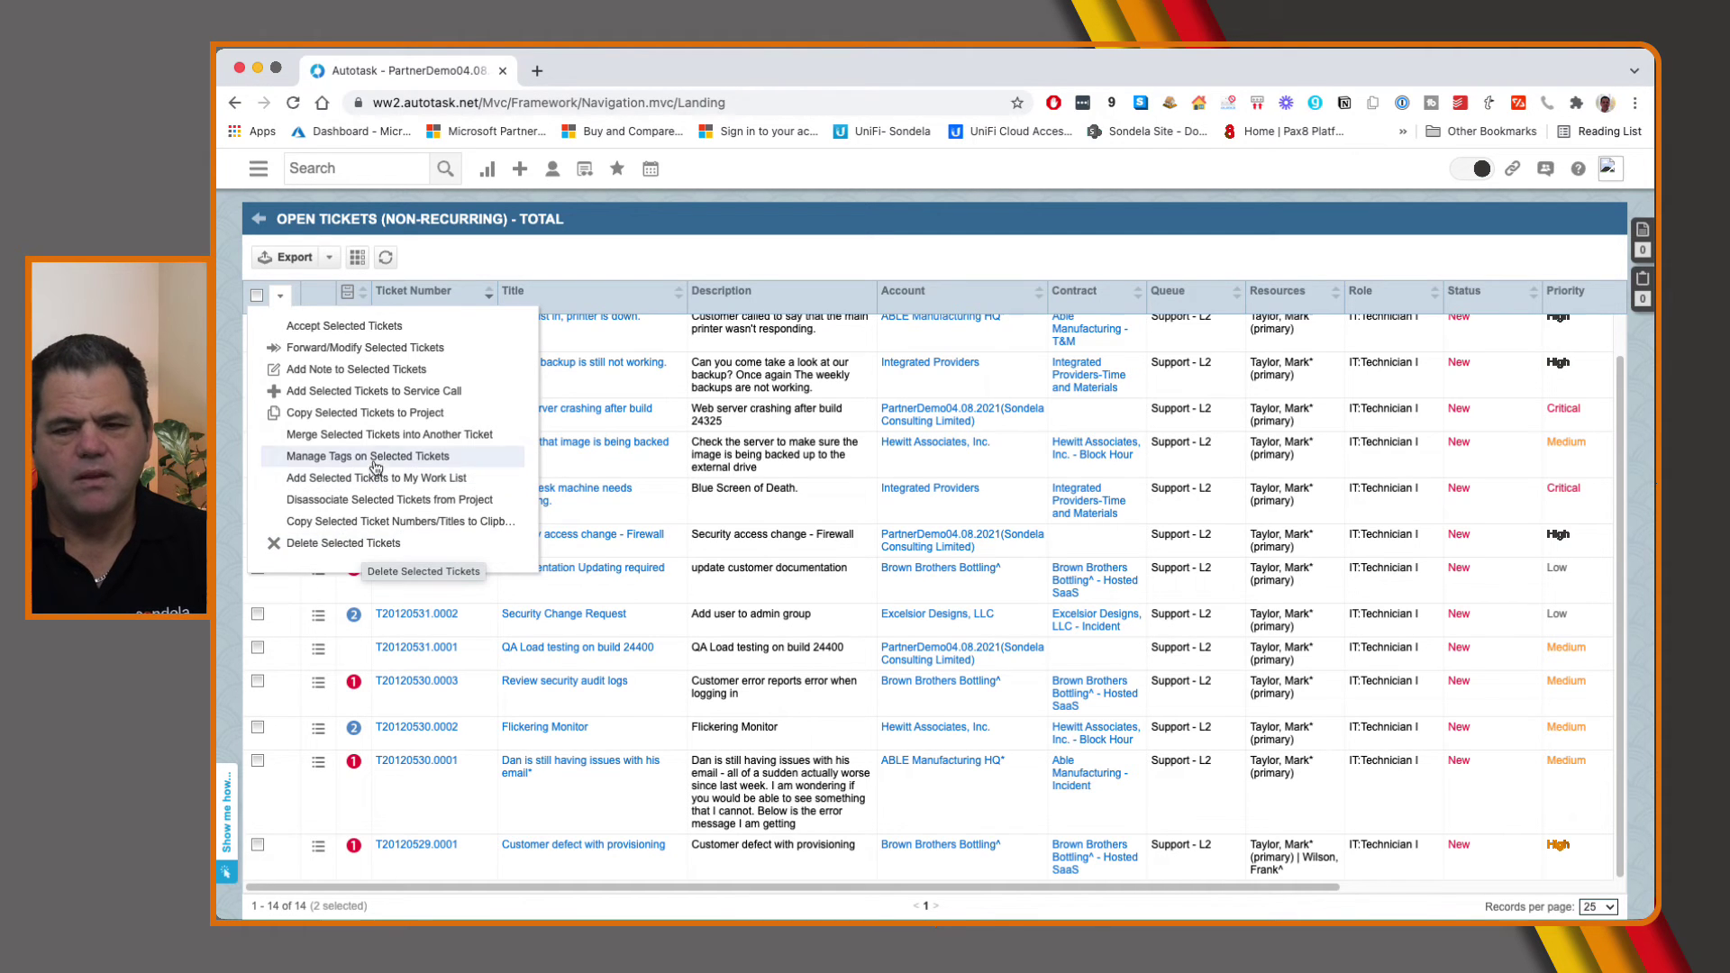
mouse_move(552, 171)
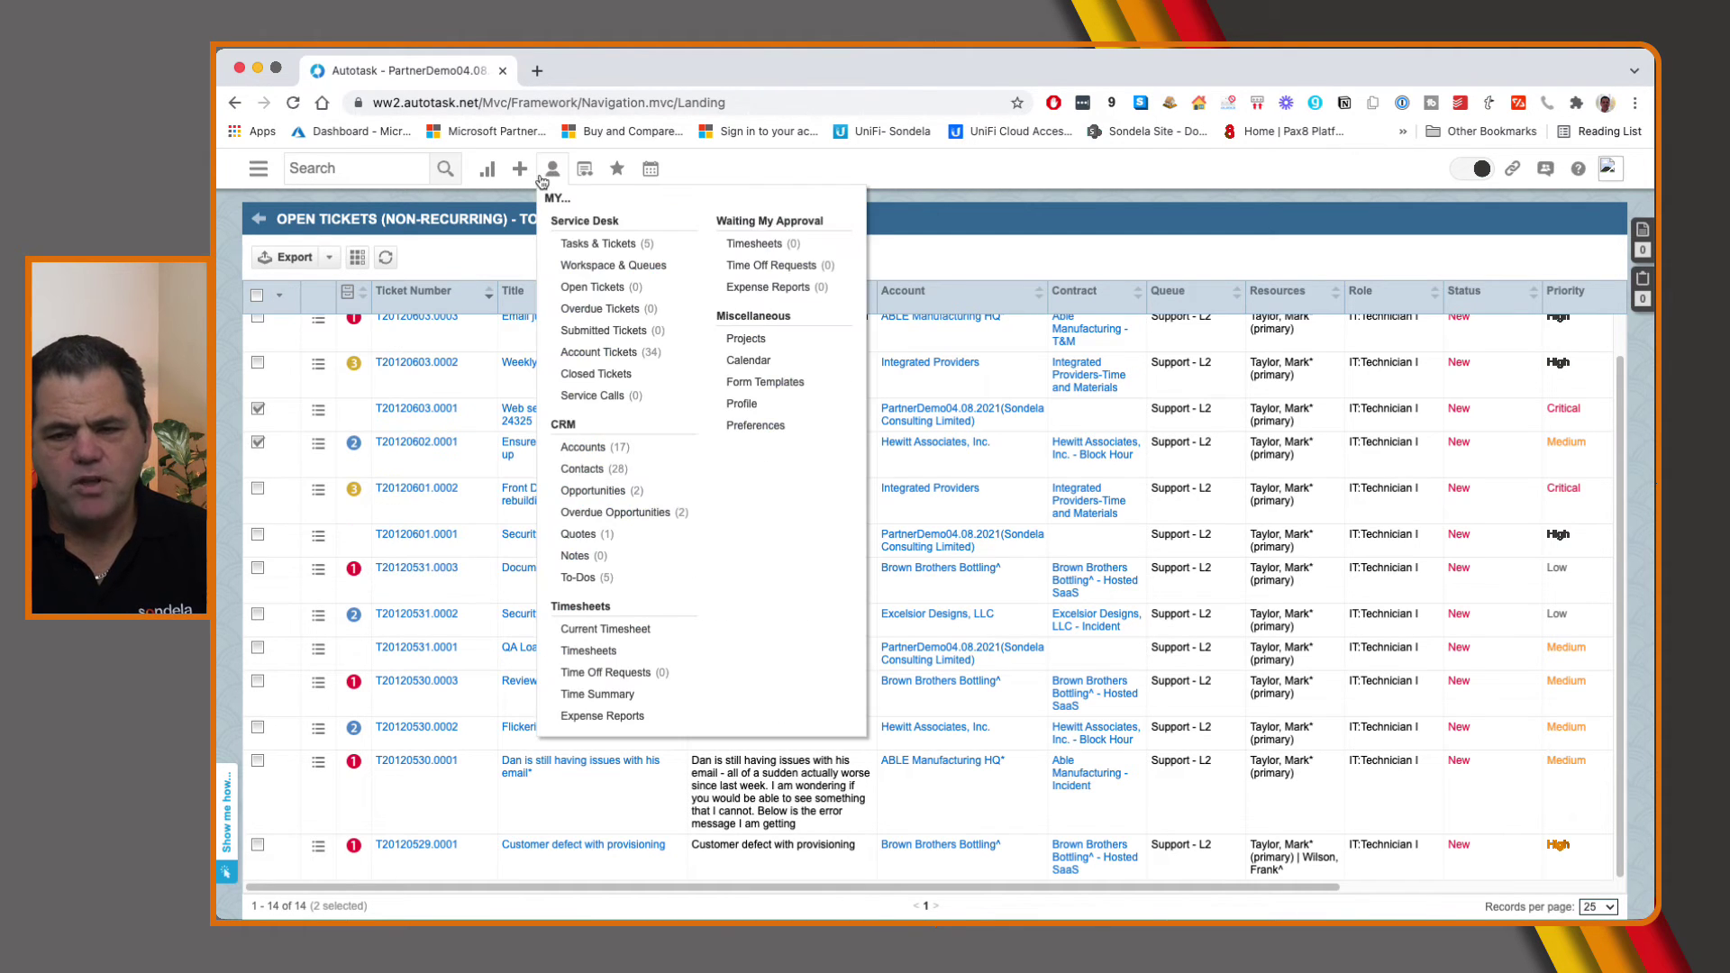
- In My Workspace & Queues, select the first three Support tickets and choose Forward/Modify Selected Tickets
left_click(622, 268)
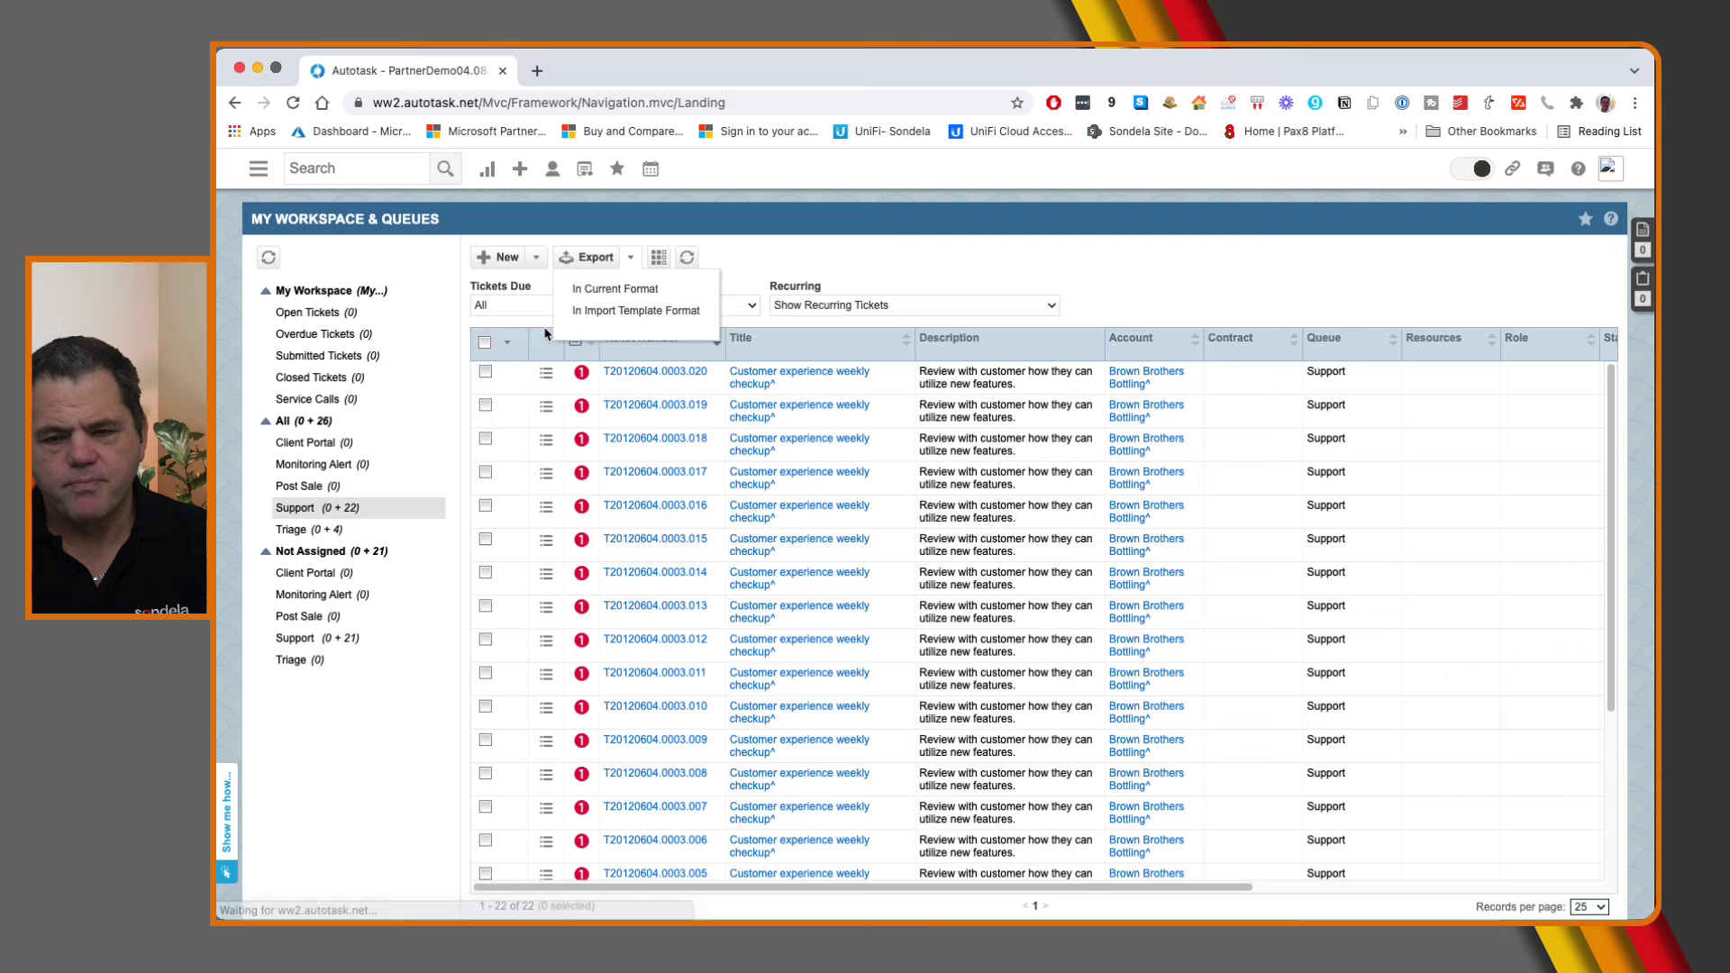
left_click(508, 343)
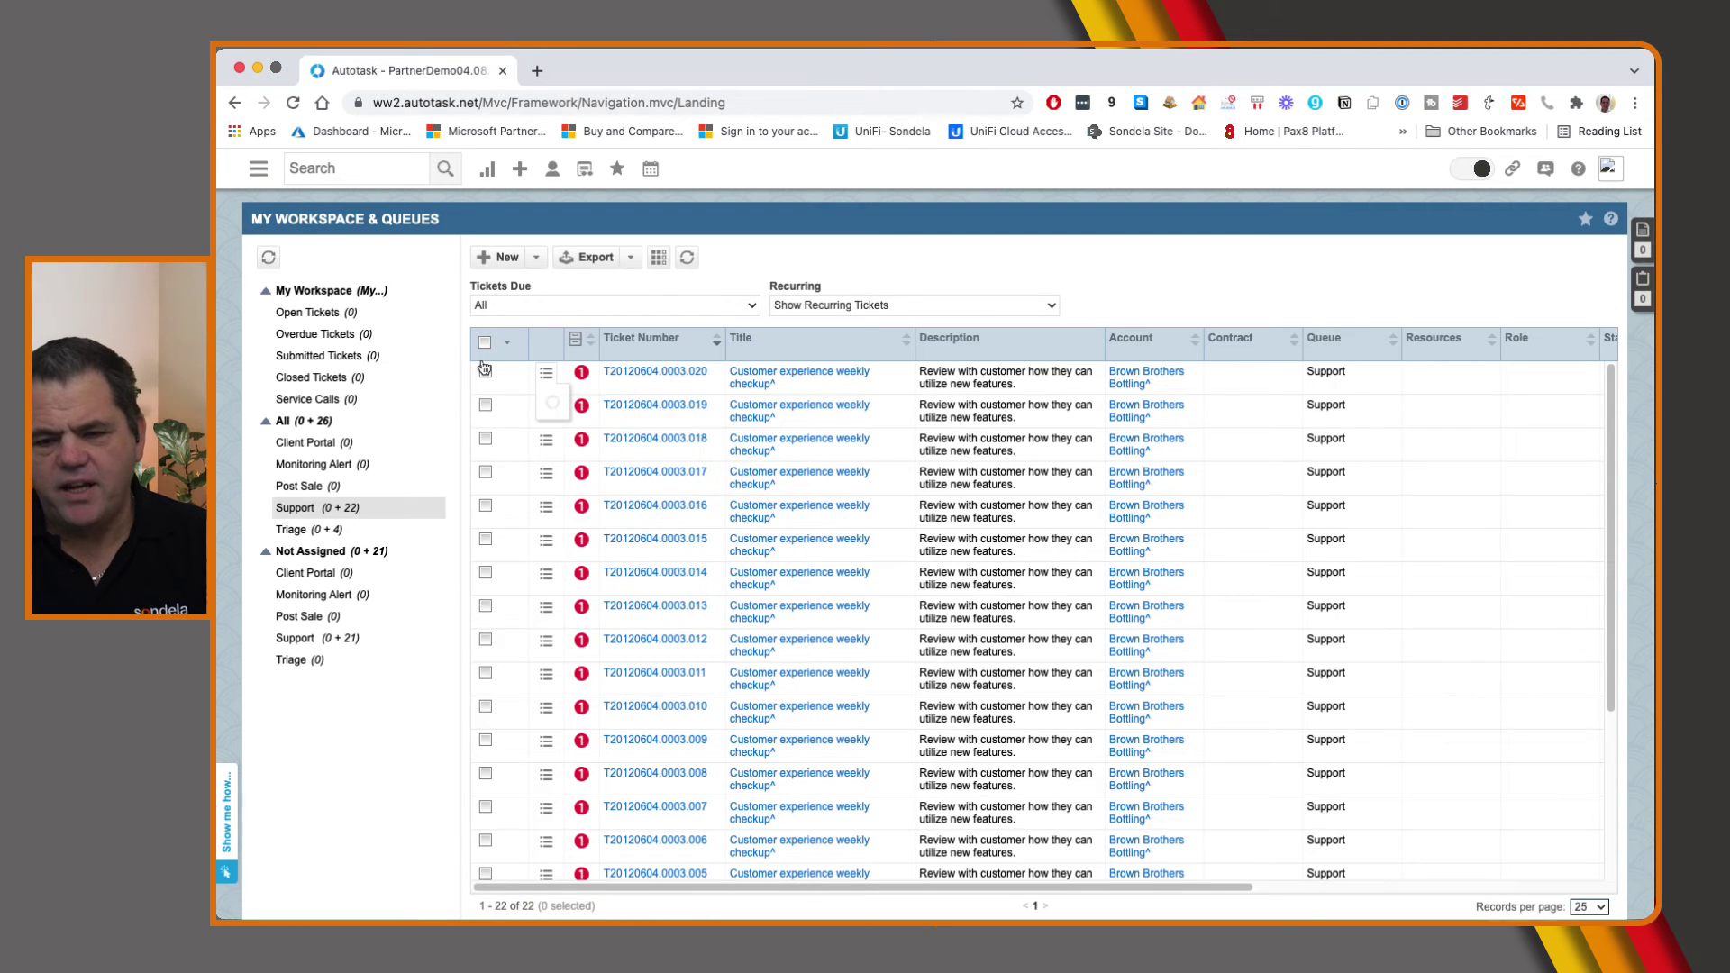
left_click(486, 371)
left_click(488, 407)
left_click(487, 440)
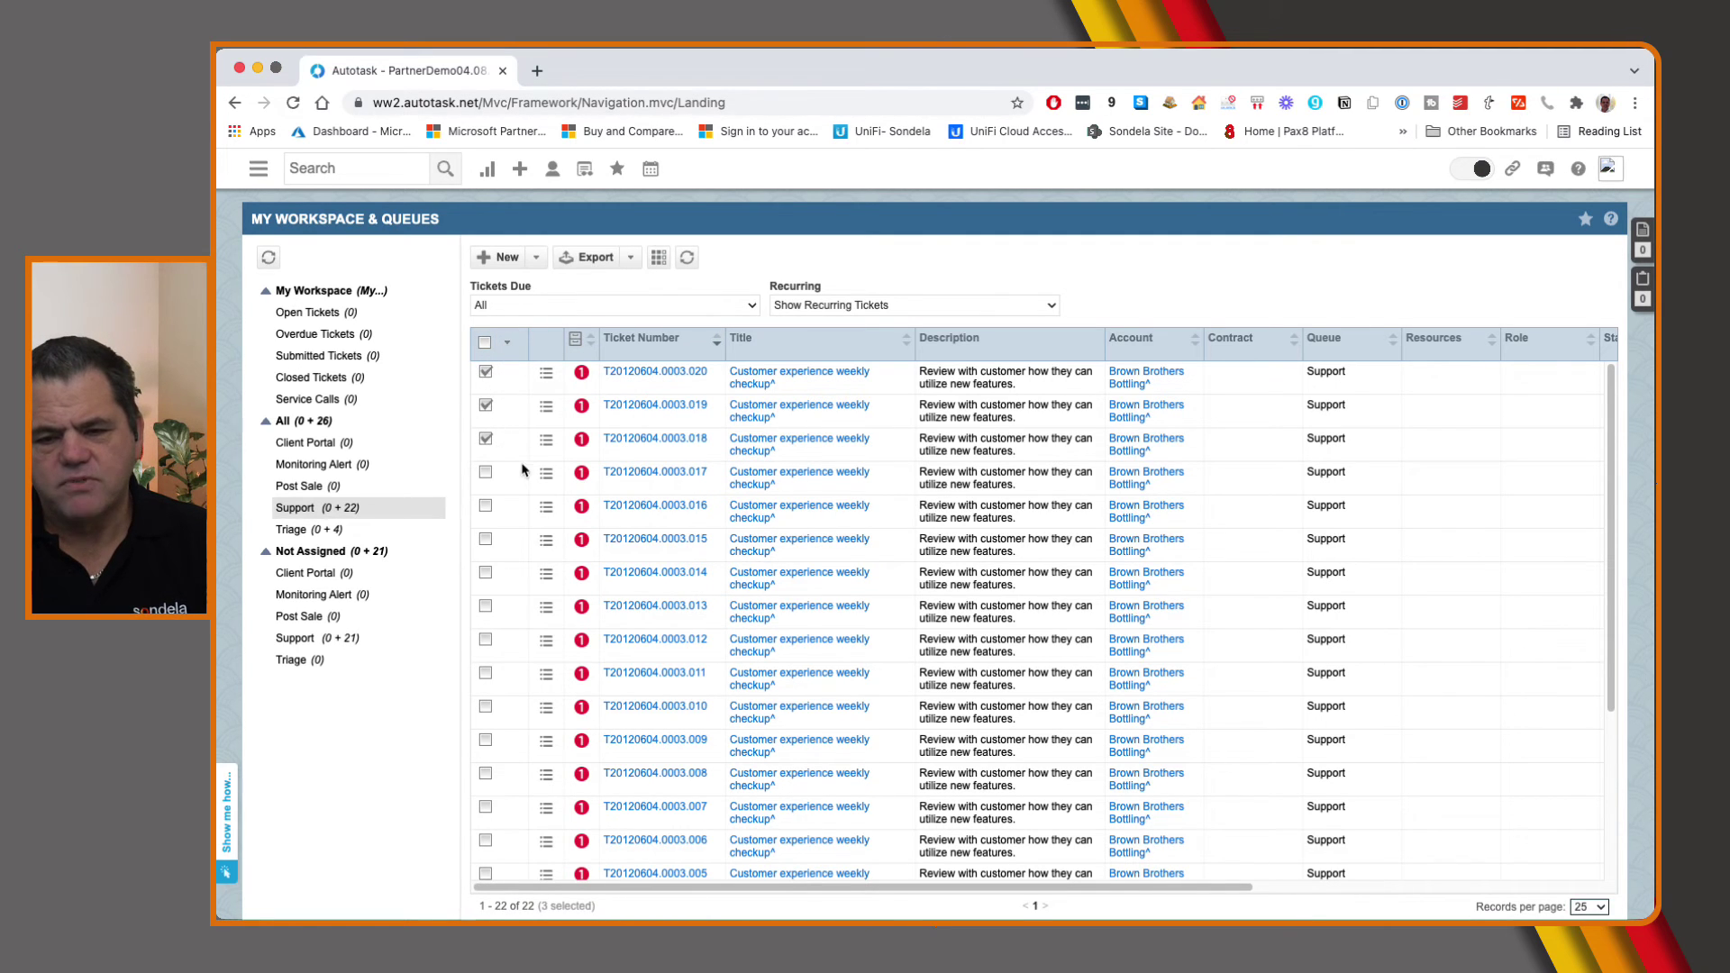
left_click(510, 343)
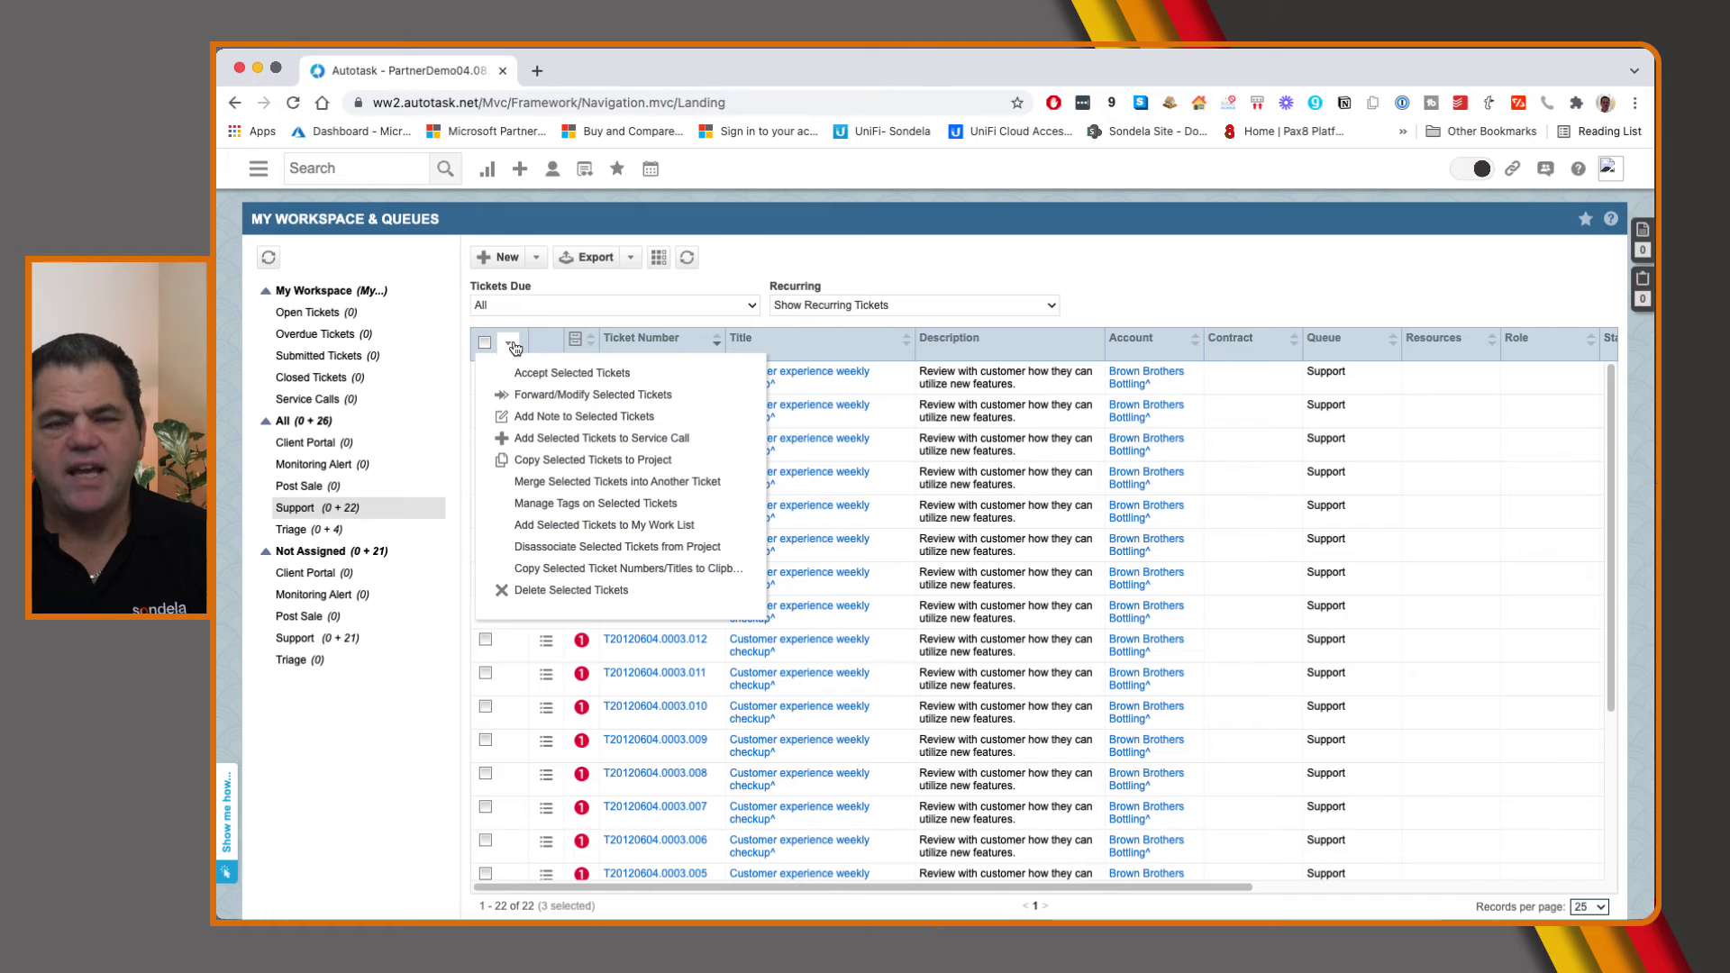
left_click(546, 397)
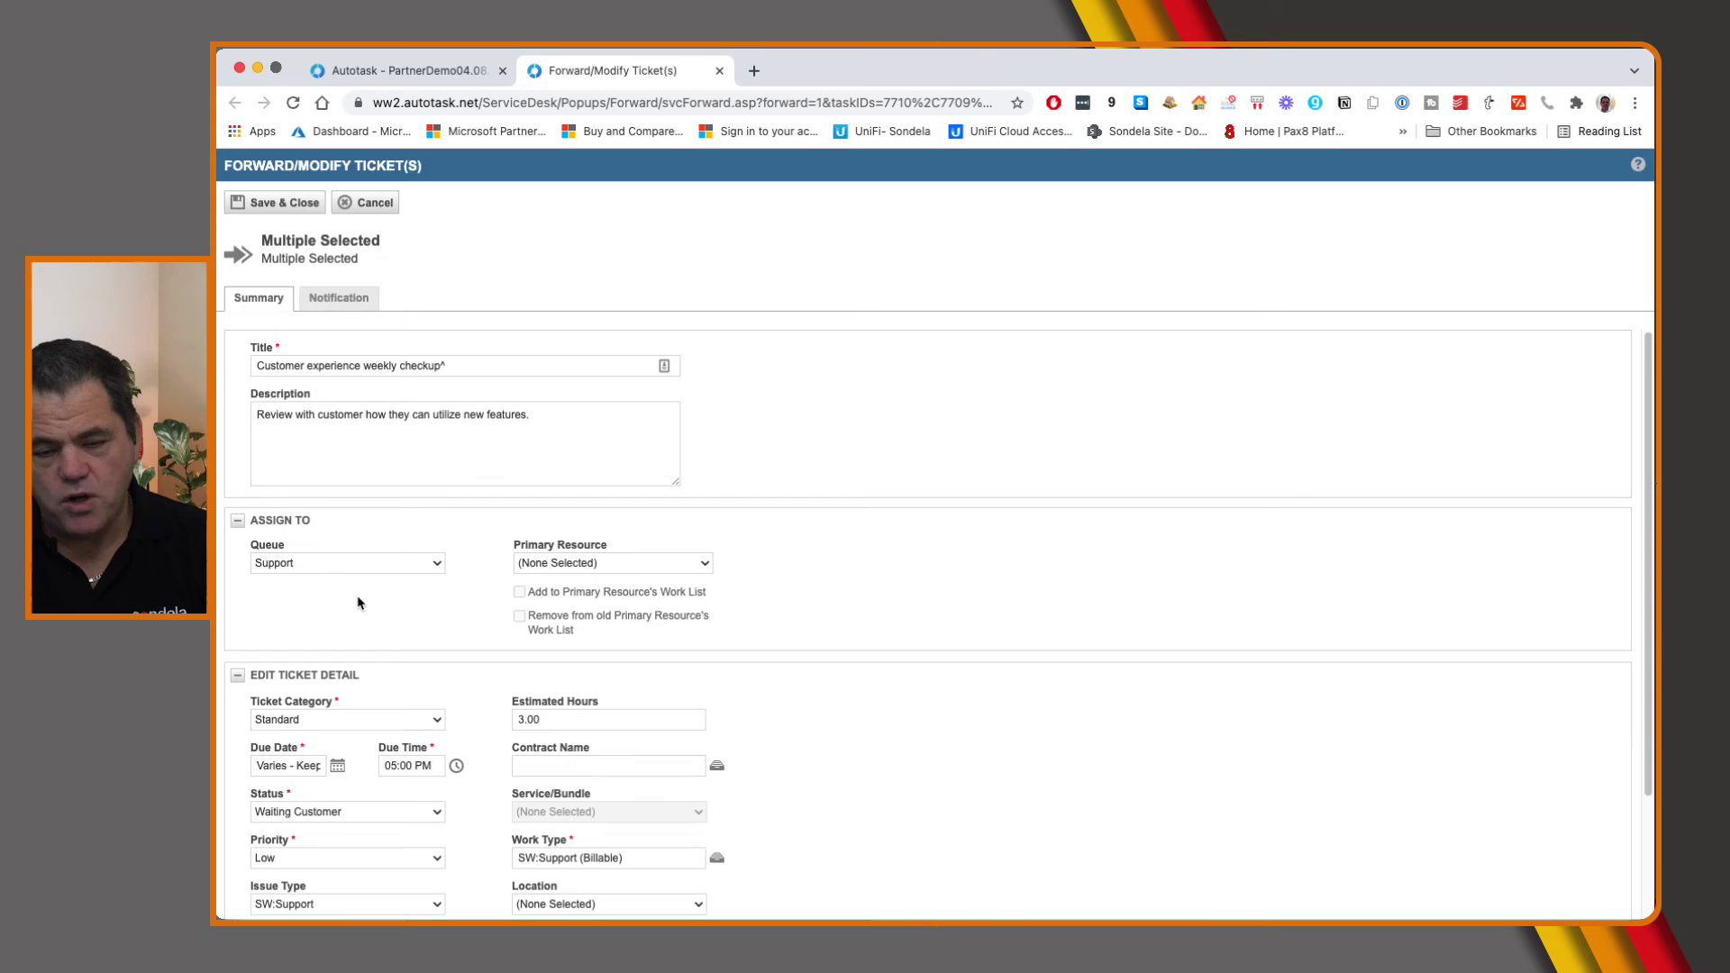
- Set queue Client Portal, the QA resource as primary resource, and ticket category Datto Alert
scroll(382, 736, "down", 3)
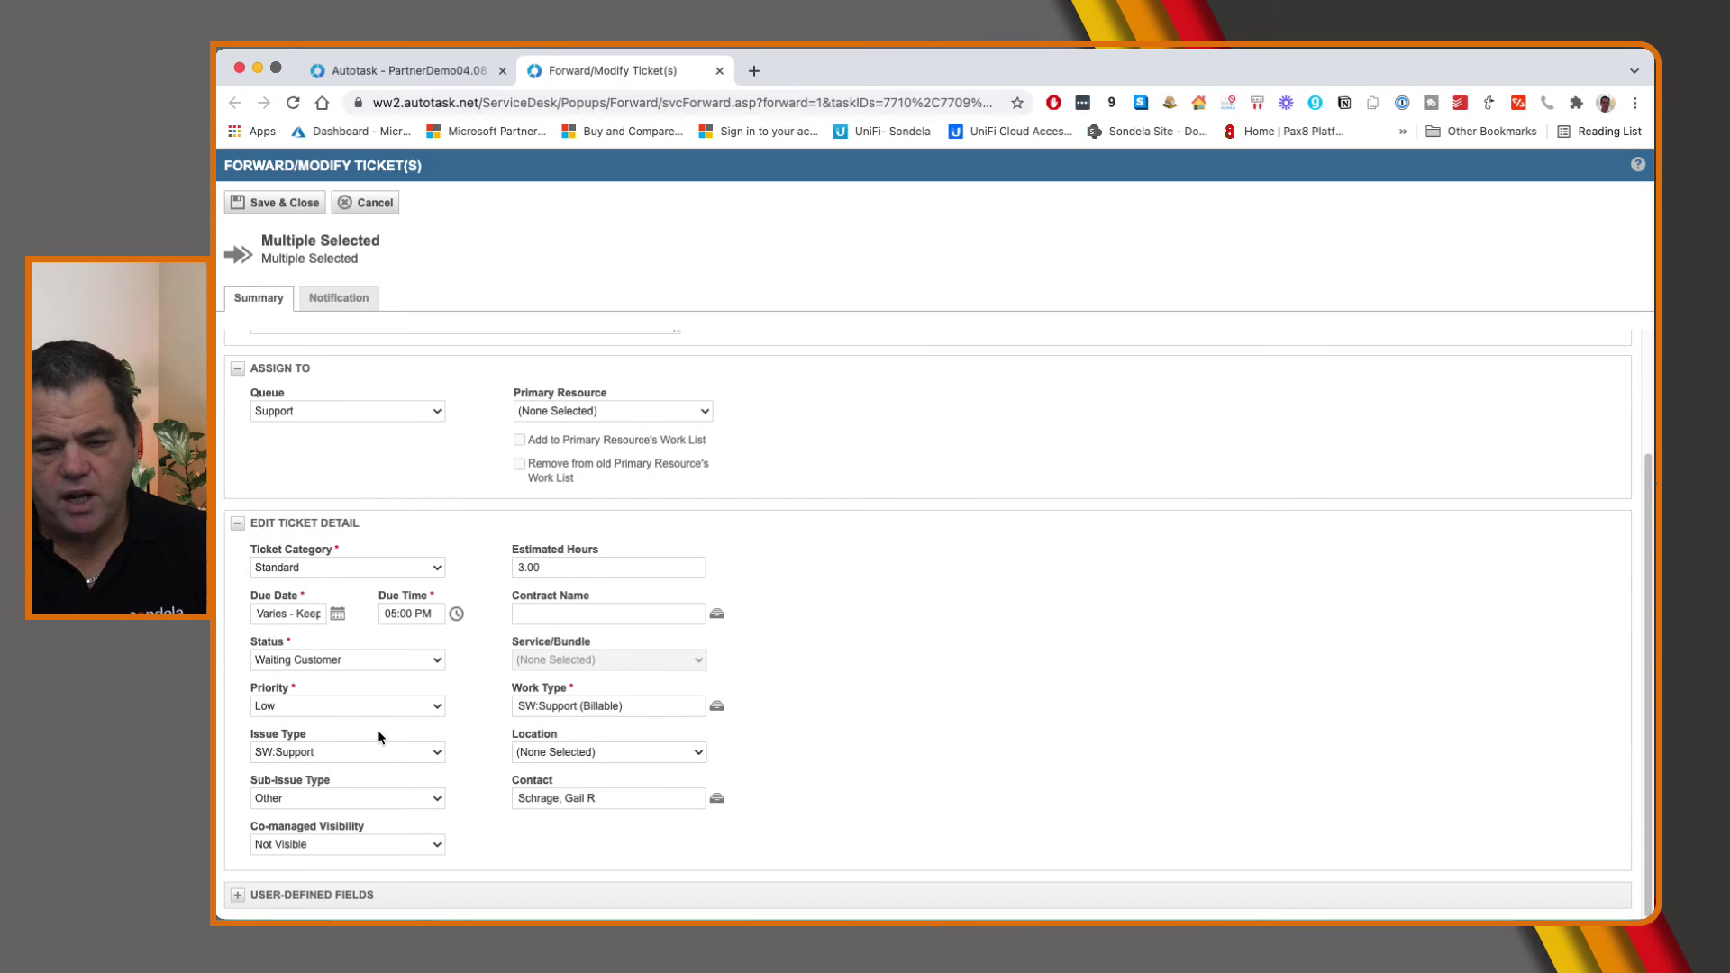
left_click(348, 411)
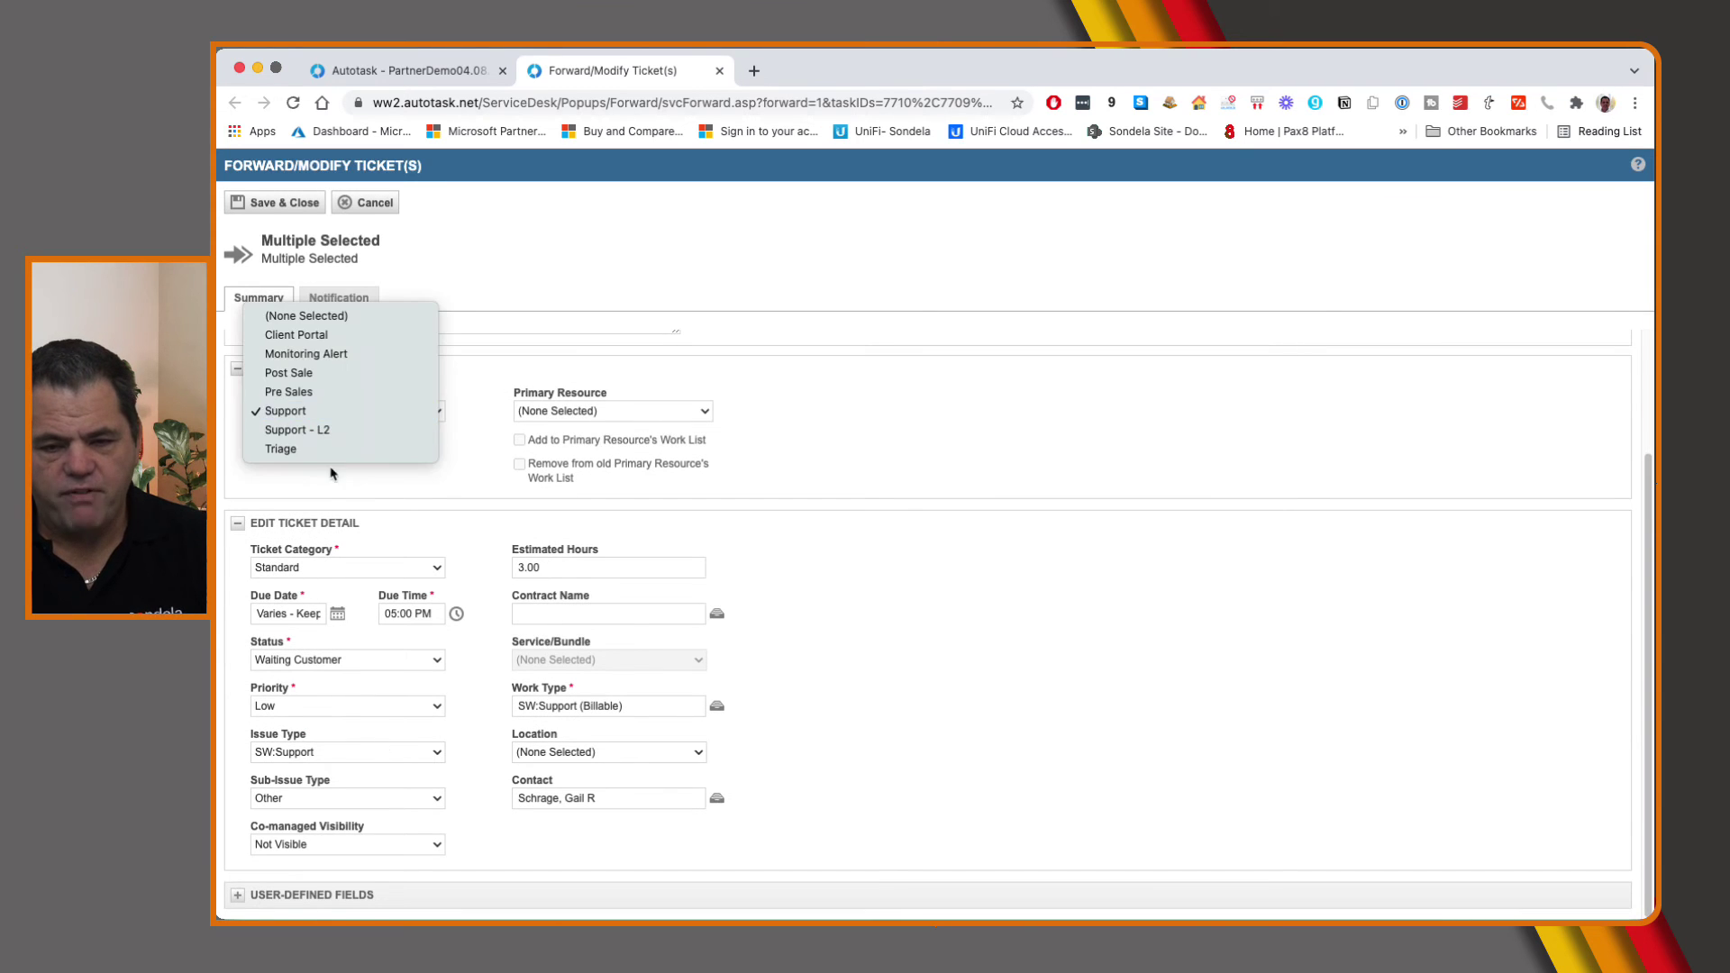
left_click(303, 336)
left_click(560, 414)
left_click(577, 483)
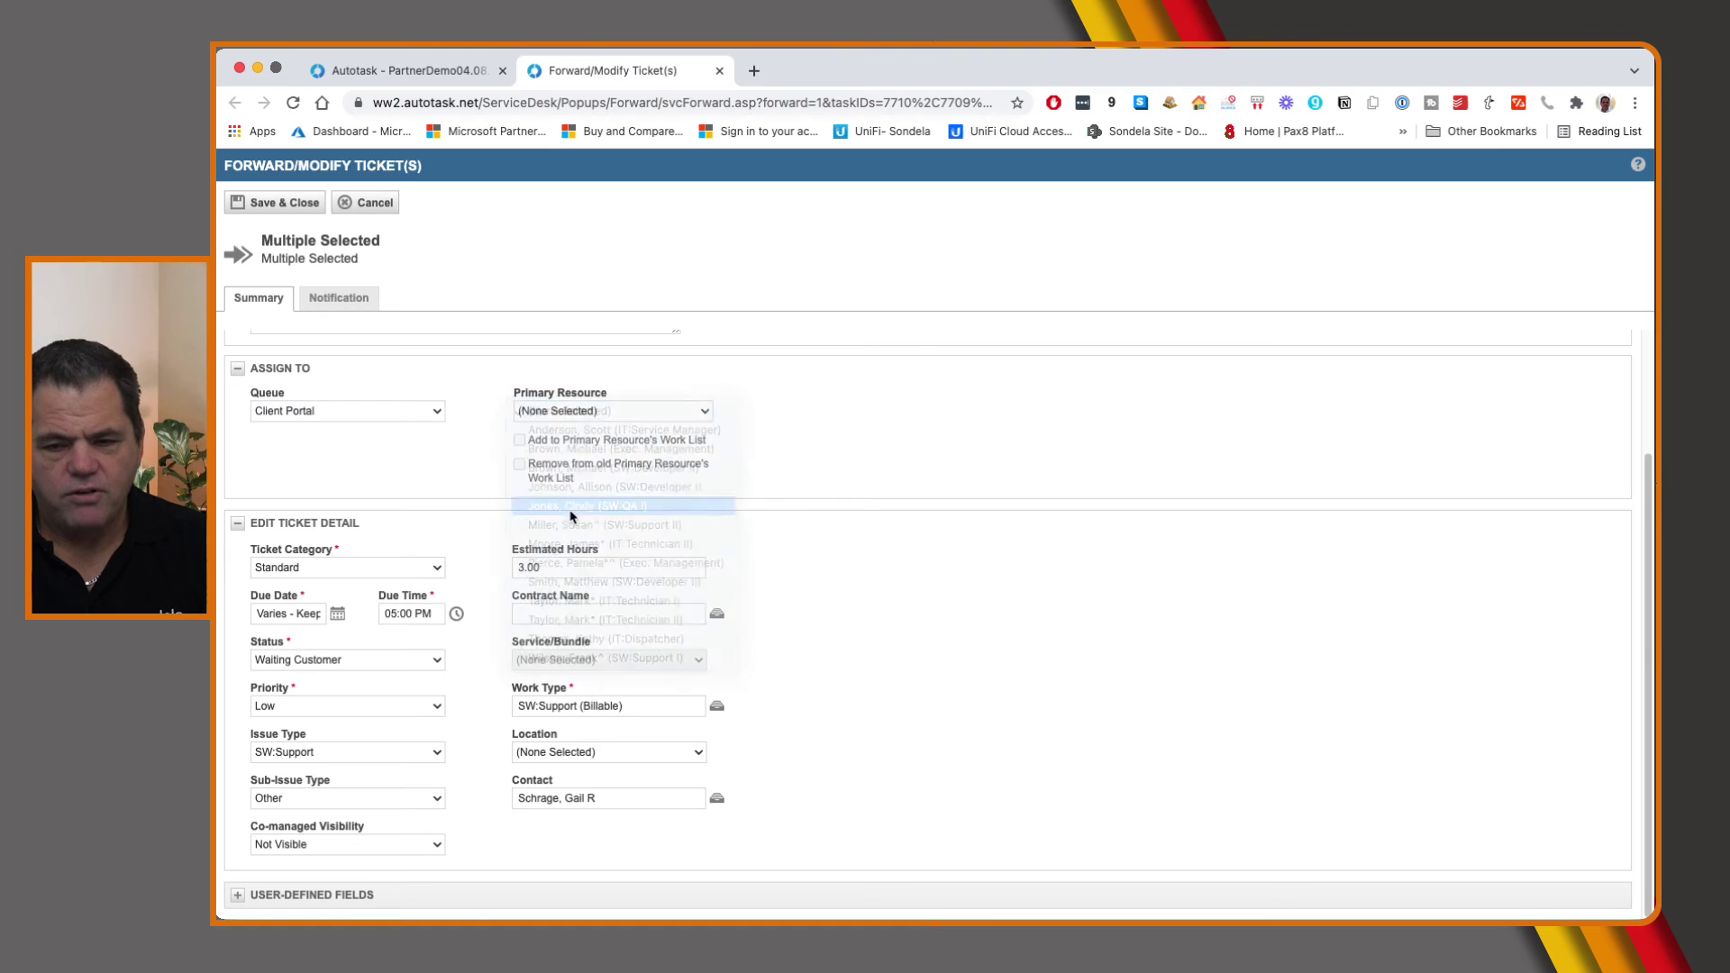
left_click(298, 568)
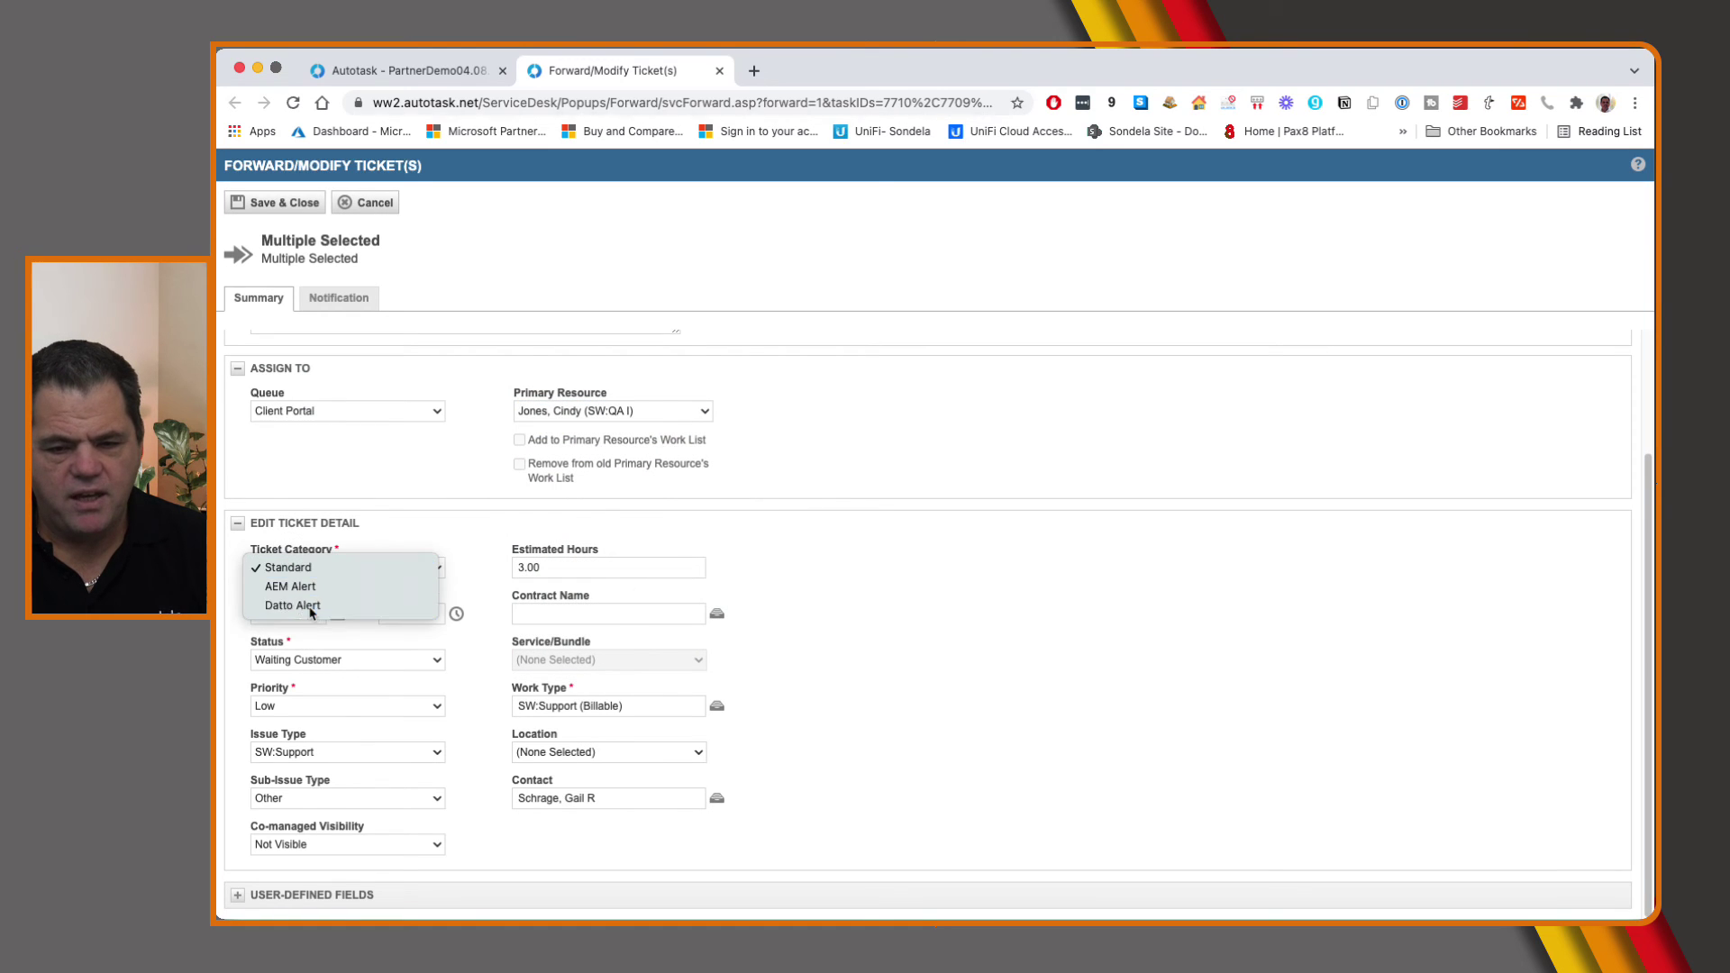
left_click(376, 566)
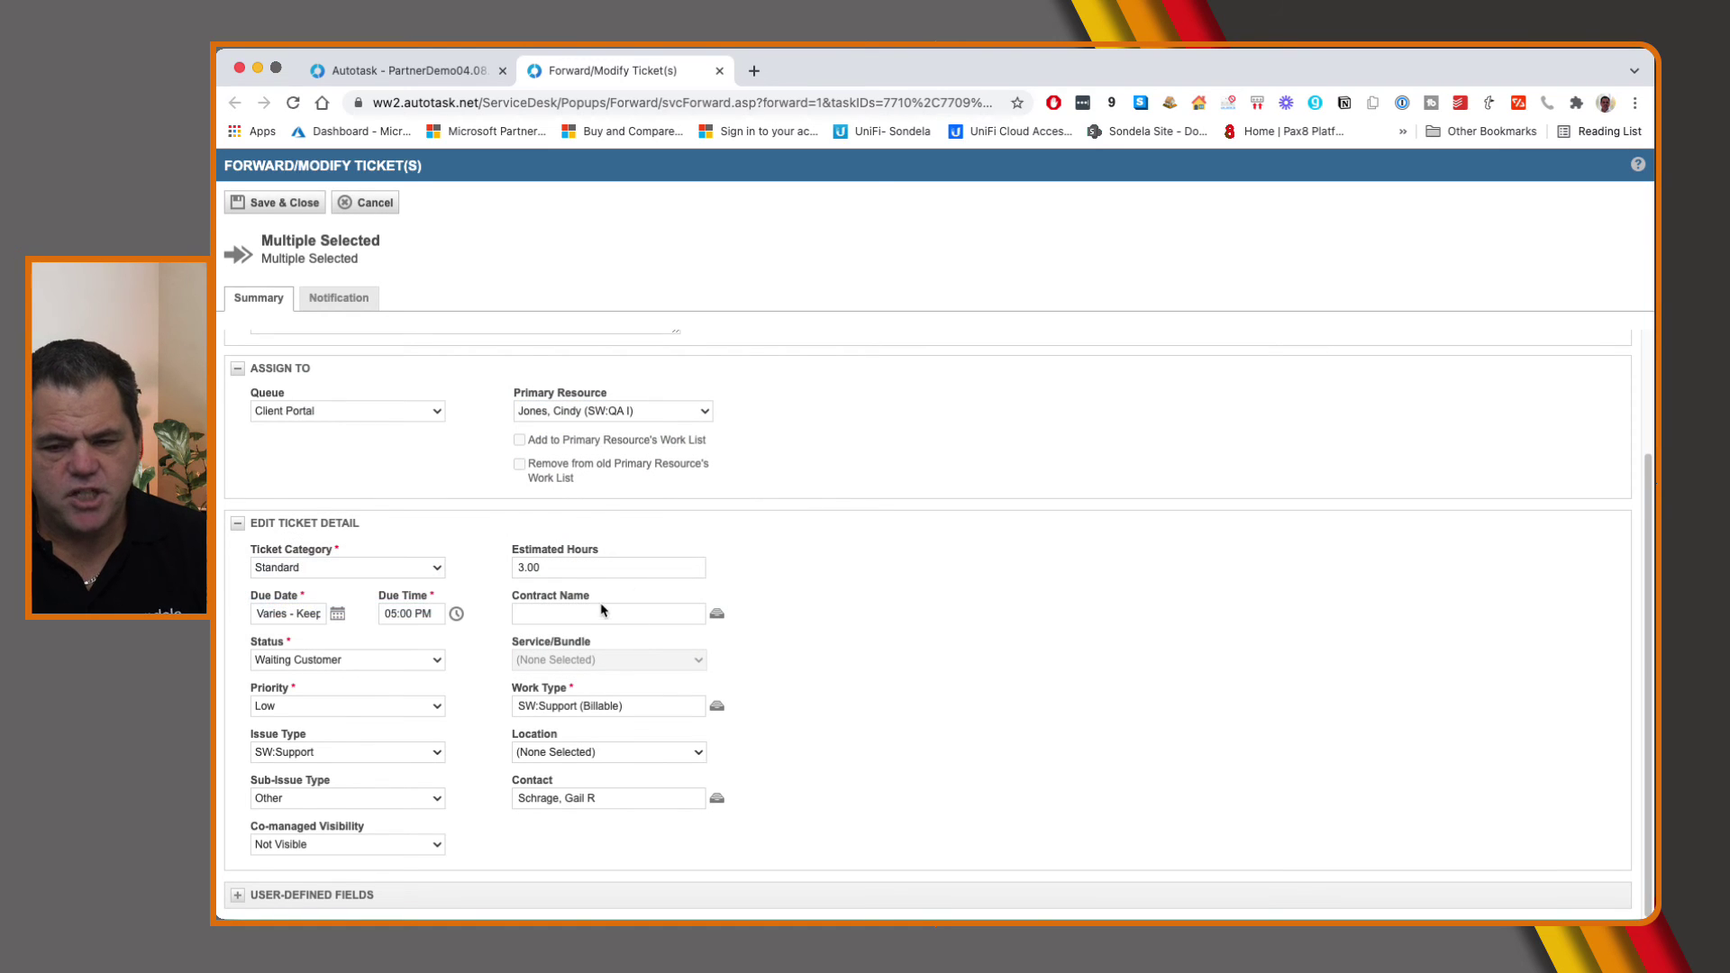
- Set status In Progress, issue type SW:Change, sub-issue Rapid Response, co-managed visibility Not Visible
left_click(327, 666)
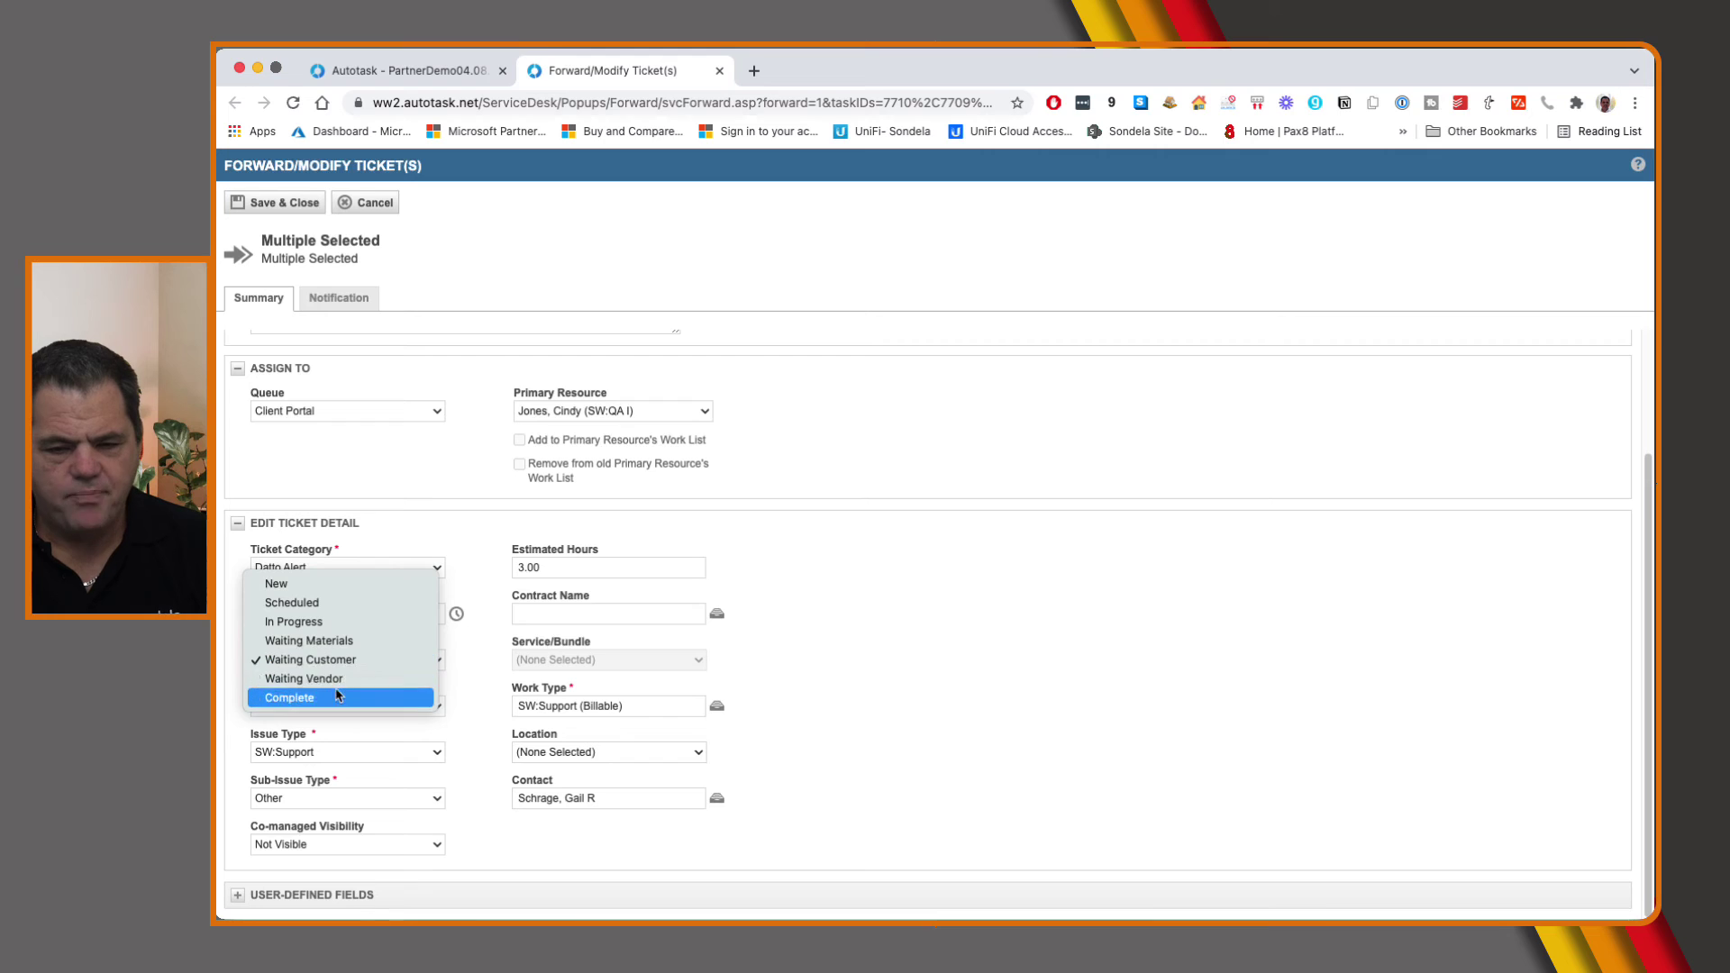
left_click(336, 622)
left_click(335, 754)
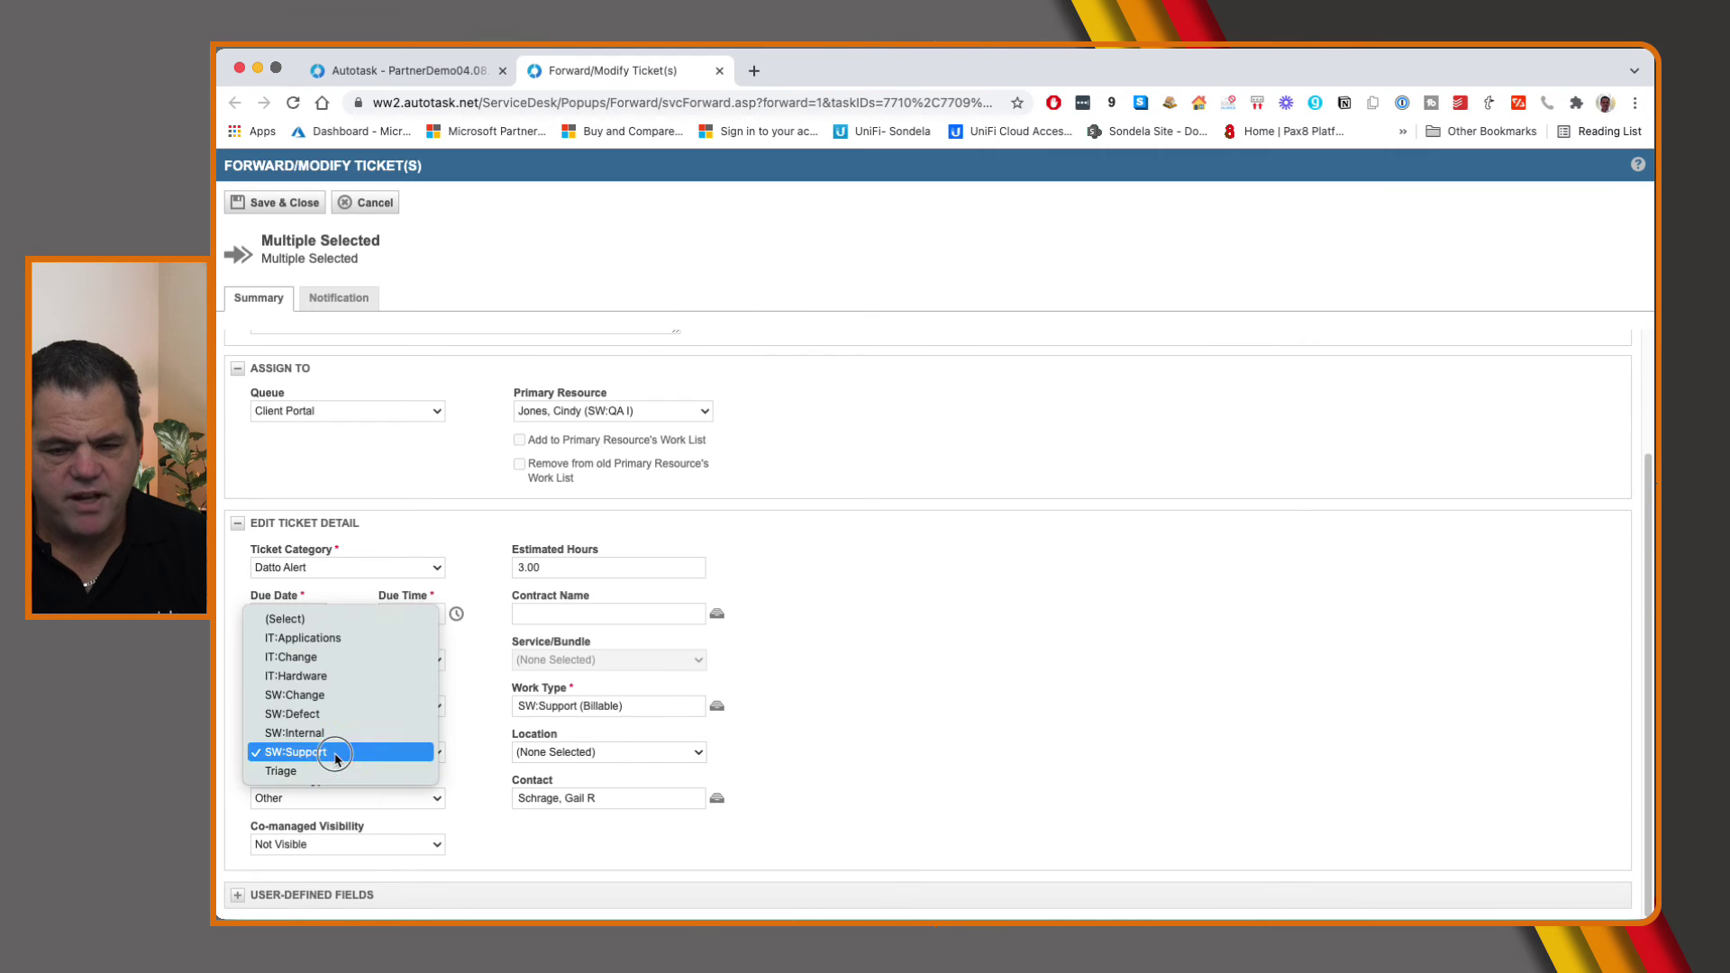
left_click(333, 695)
left_click(335, 798)
left_click(331, 835)
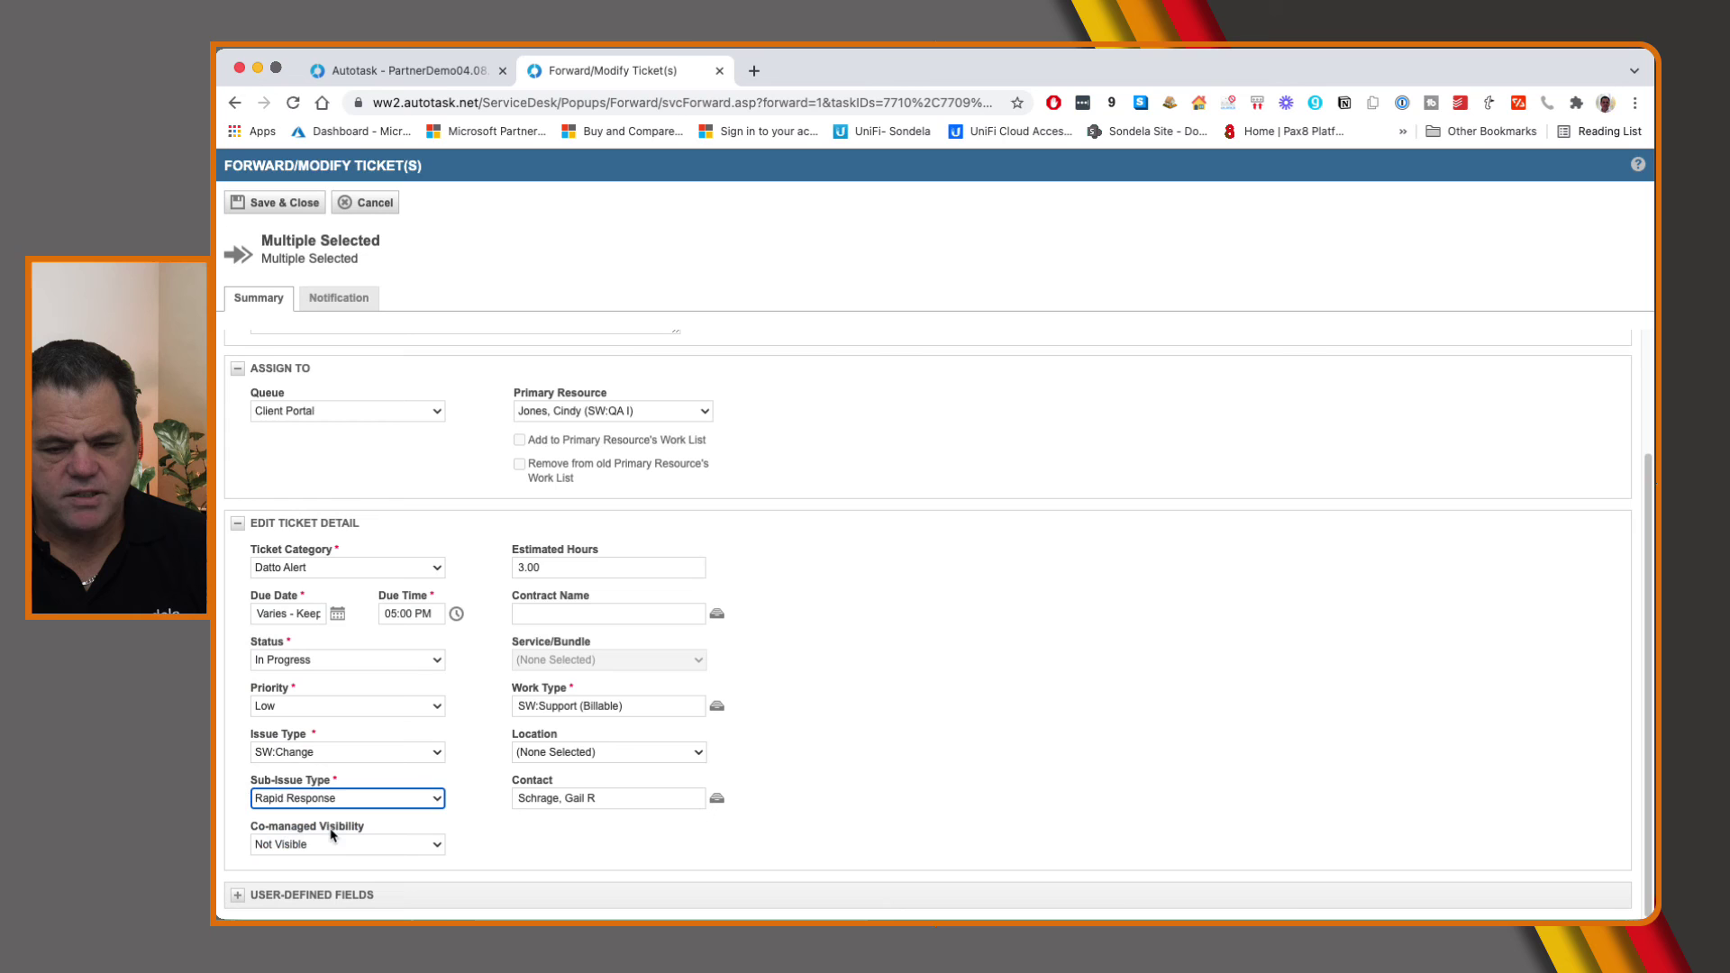
left_click(332, 853)
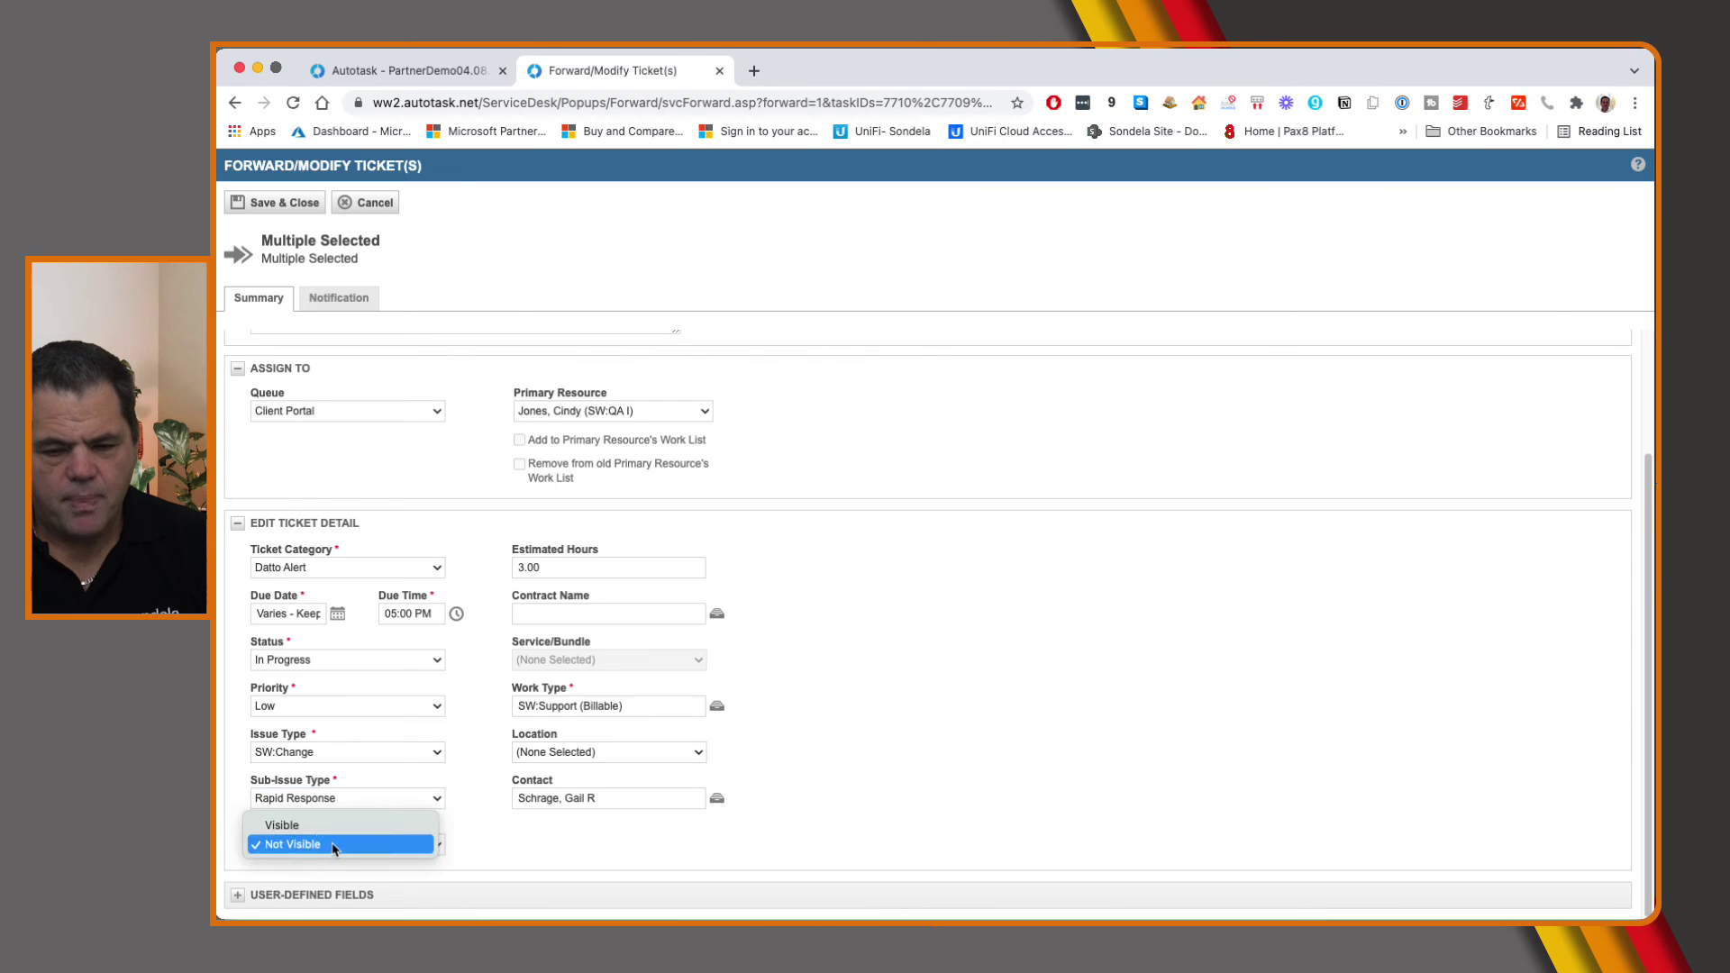
left_click(595, 846)
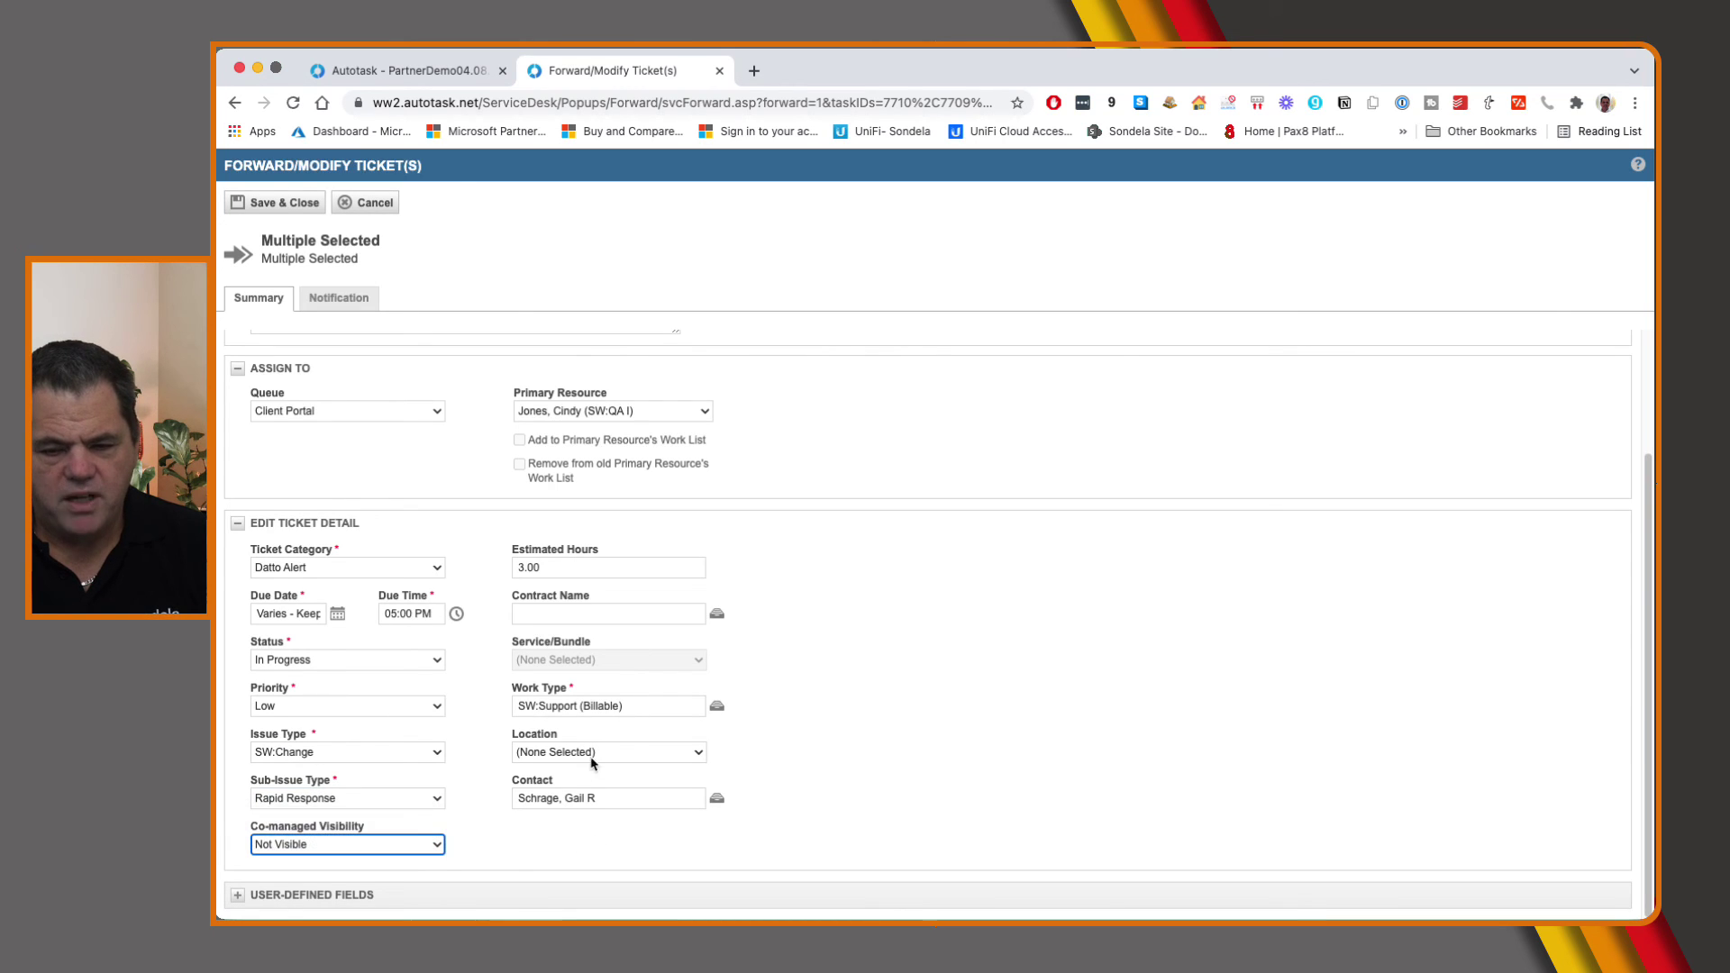
- Choose IT:Remote (Billable) as the work type from the full work type list
left_click(568, 704)
left_click(717, 706)
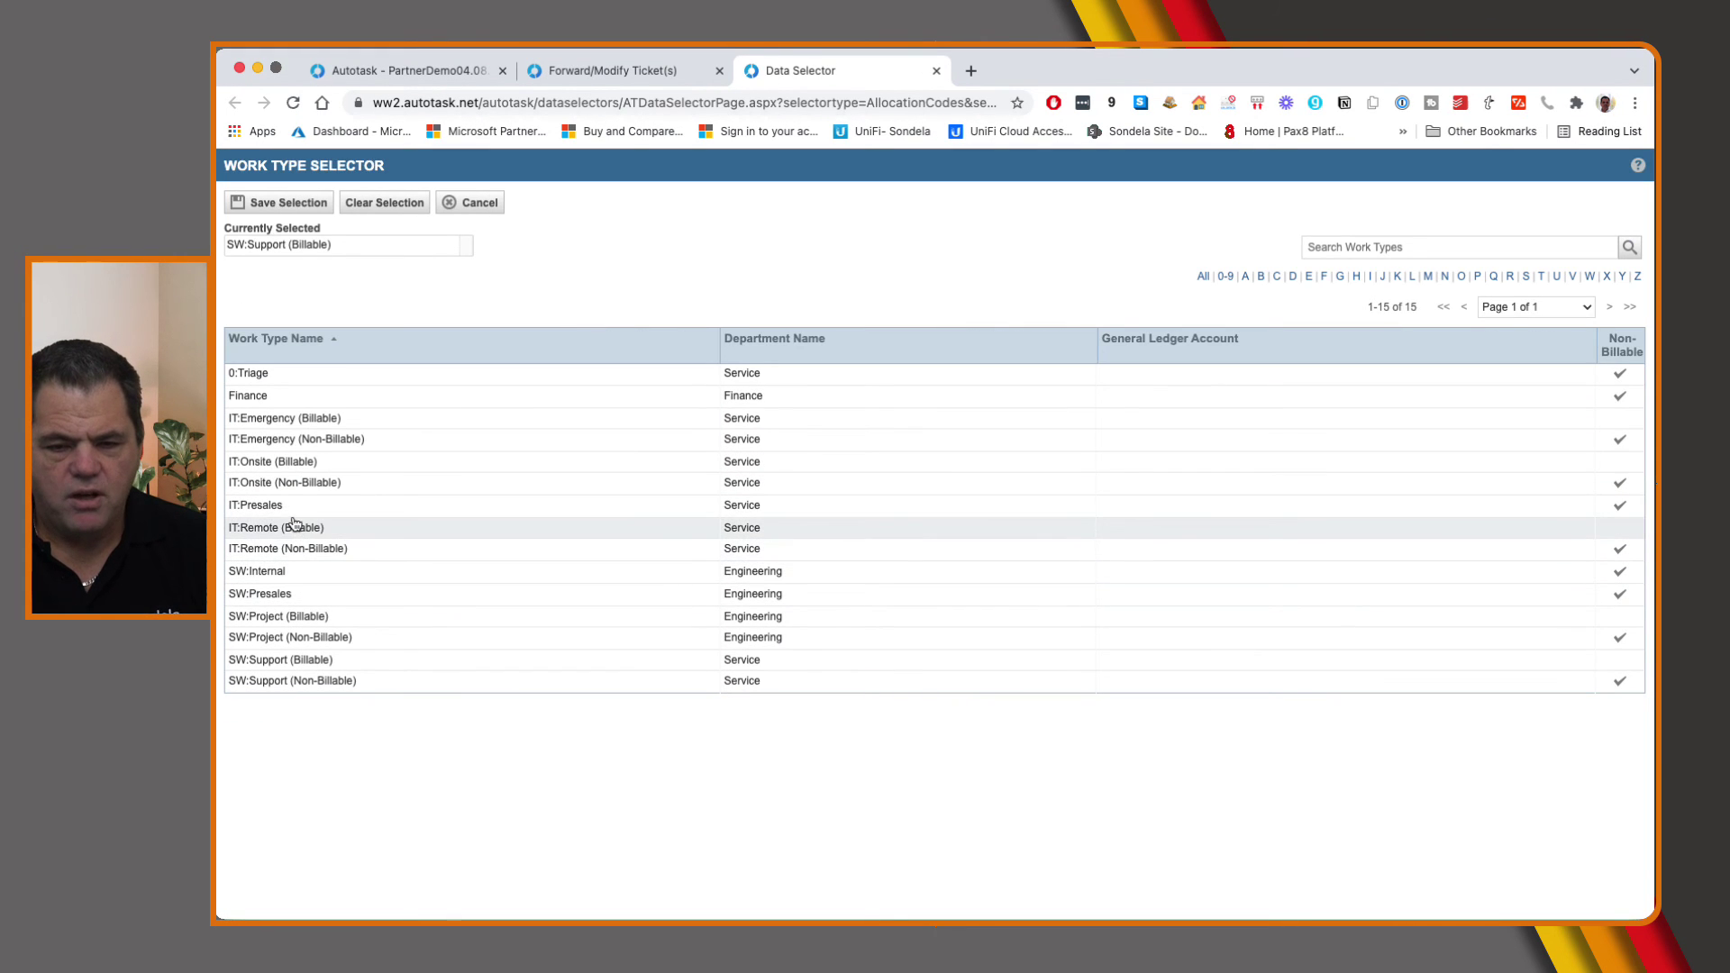
left_click(293, 530)
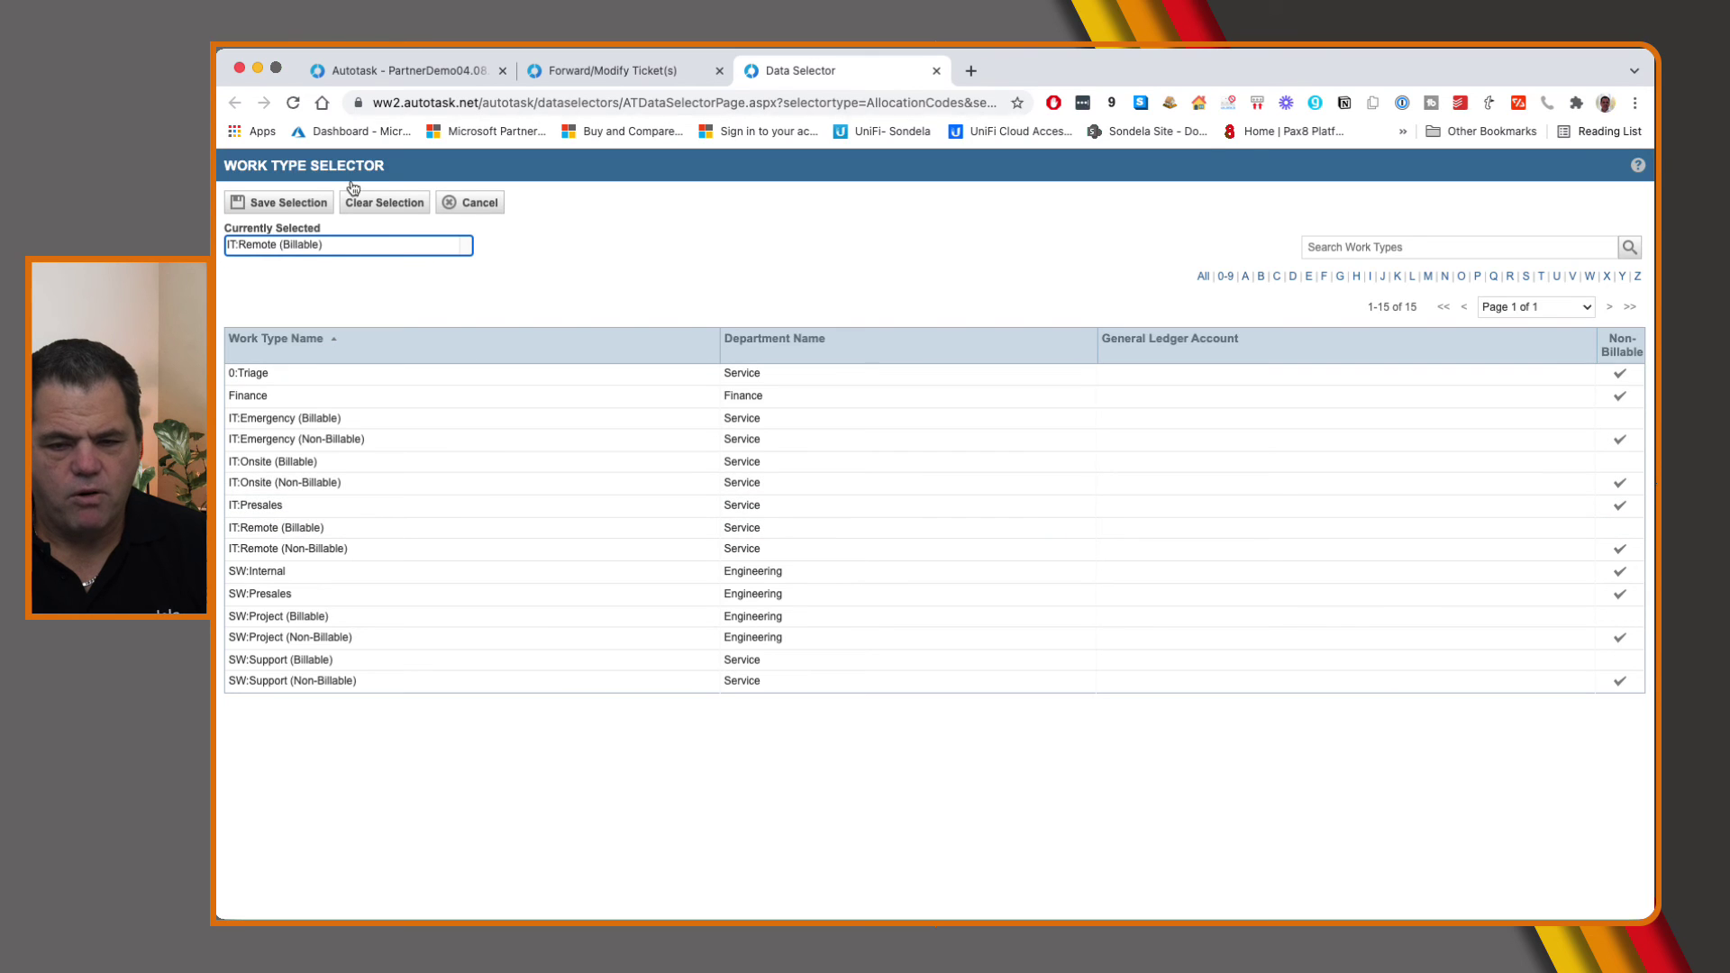
left_click(306, 201)
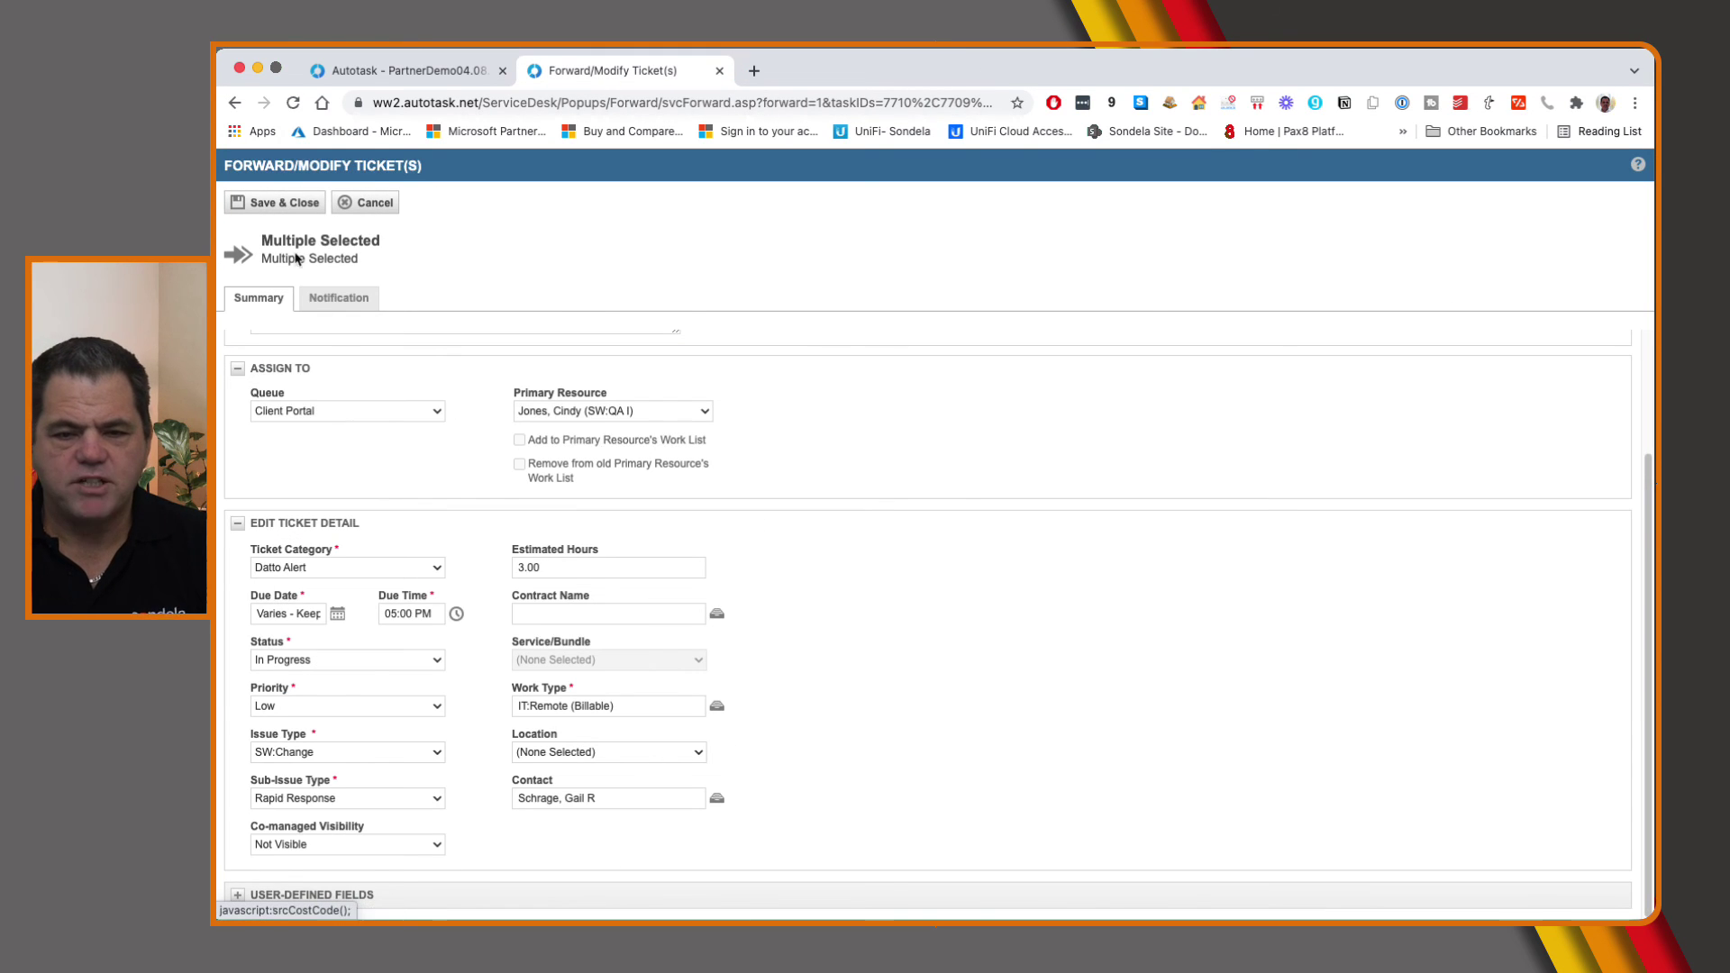
- Save the Forward/Modify changes so the three tickets move from Support to the Client Portal queue
left_click(287, 210)
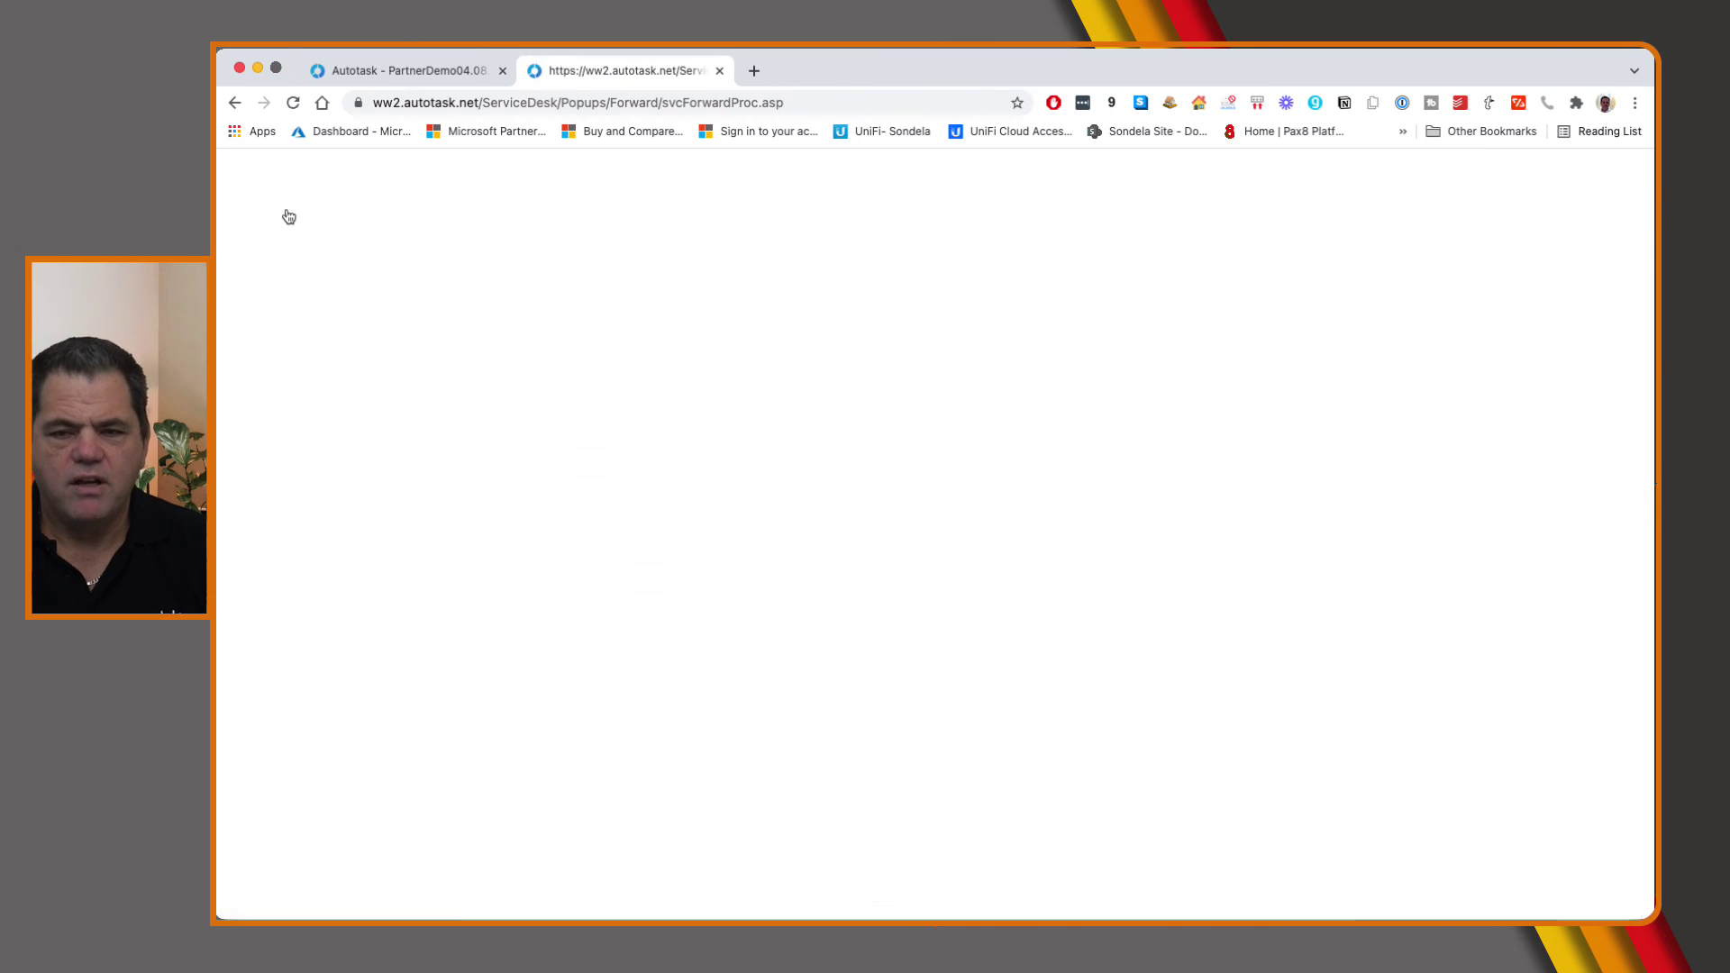